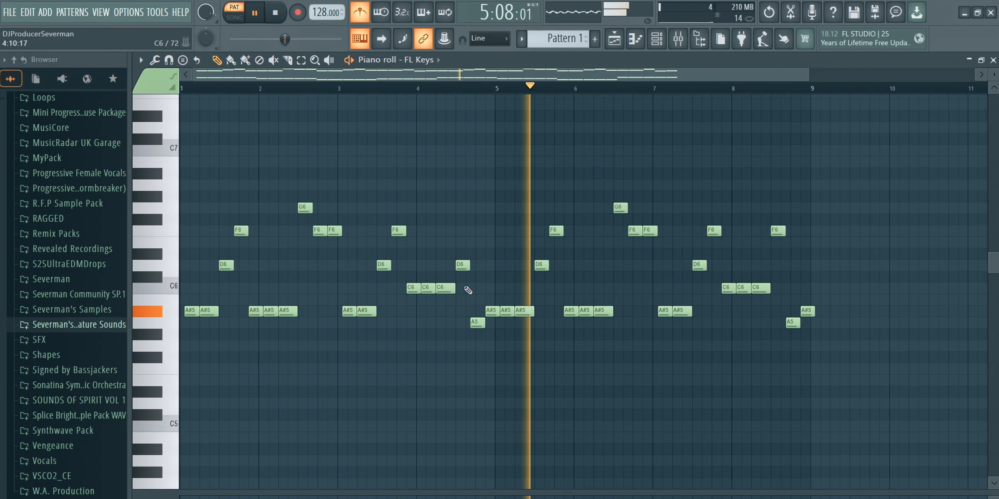
- Duplicate the low bass notes one octave higher, starting on D#4 at bar 1, and play the result
scroll(592, 194, "down", 2, "ctrl")
scroll(590, 192, "down", 7)
scroll(590, 192, "up", 7)
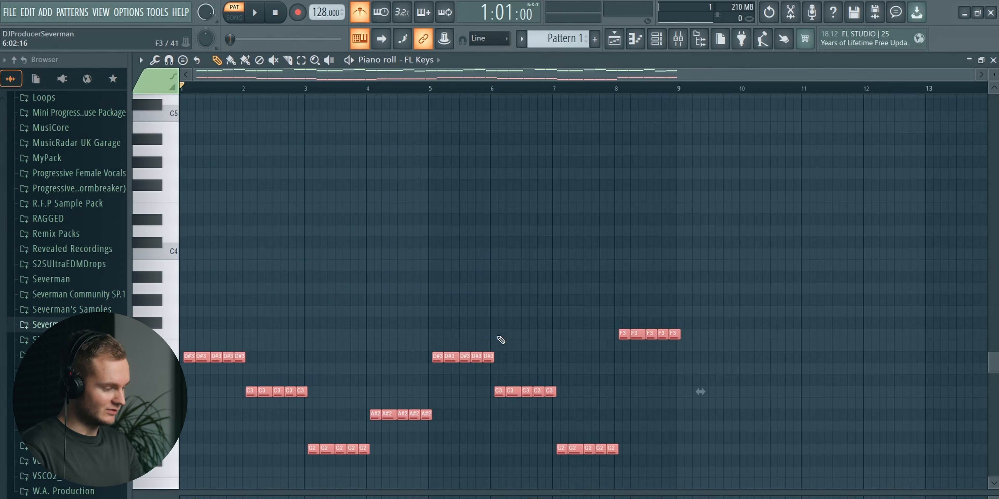
key("ctrl+v")
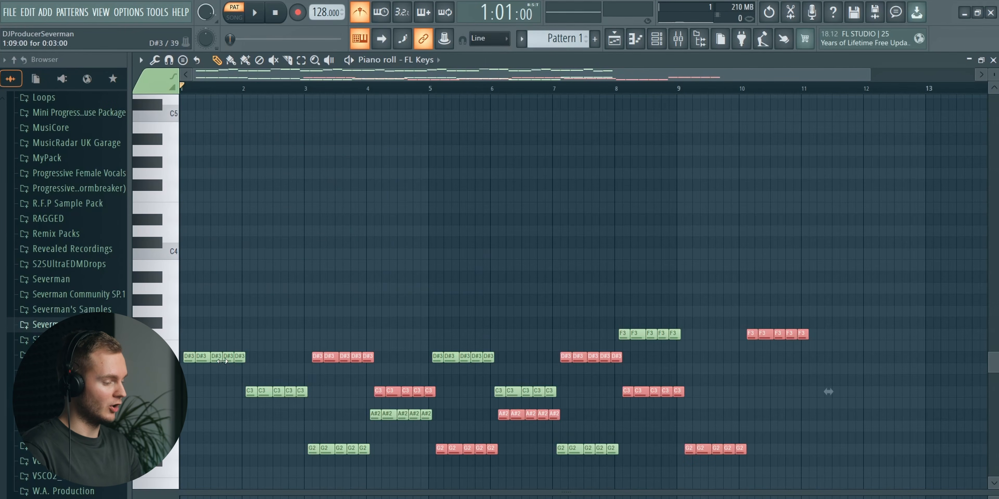
left_click_drag(330, 357, 227, 219)
scroll(190, 191, "up", 3)
scroll(228, 218, "down", 3)
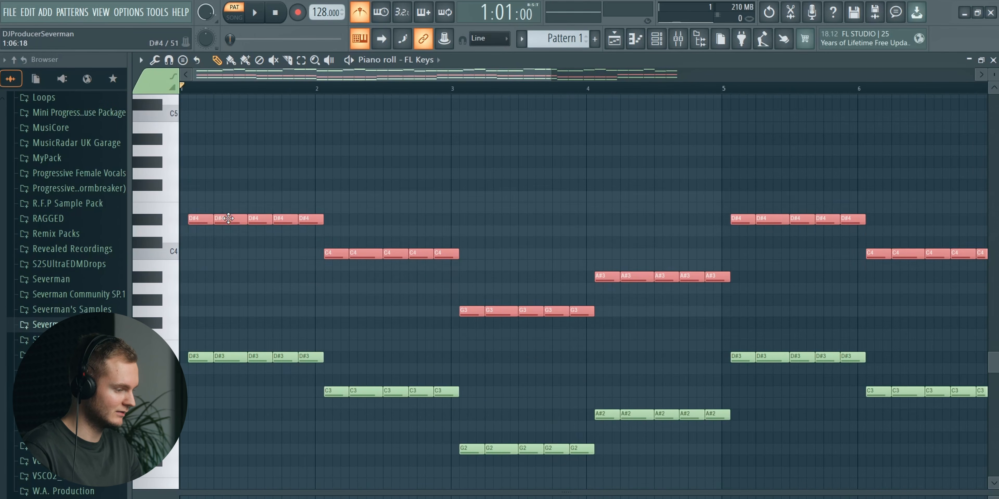
key("space")
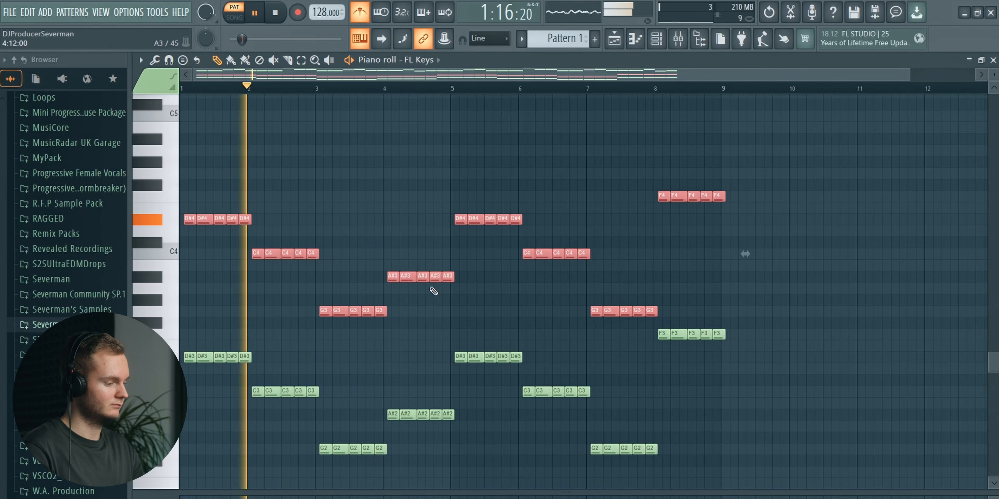
scroll(432, 290, "up", 3)
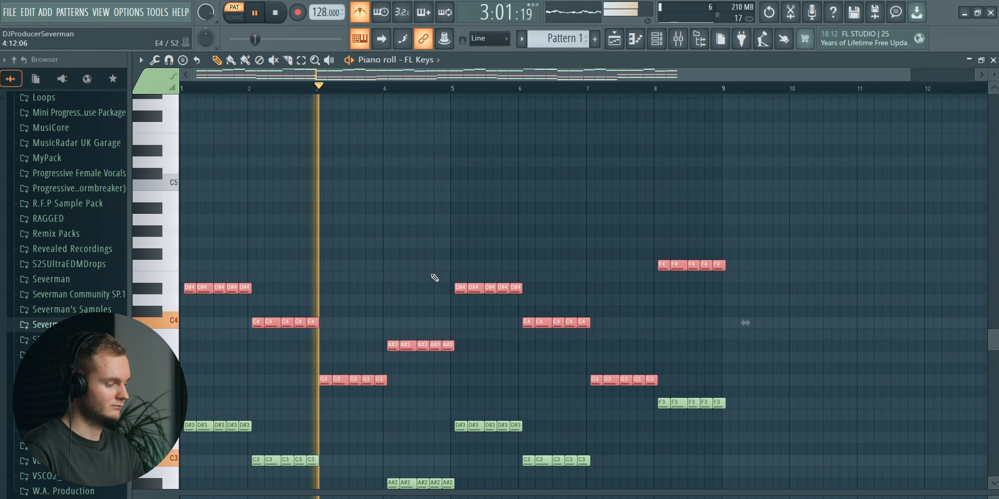
scroll(432, 274, "up", 3)
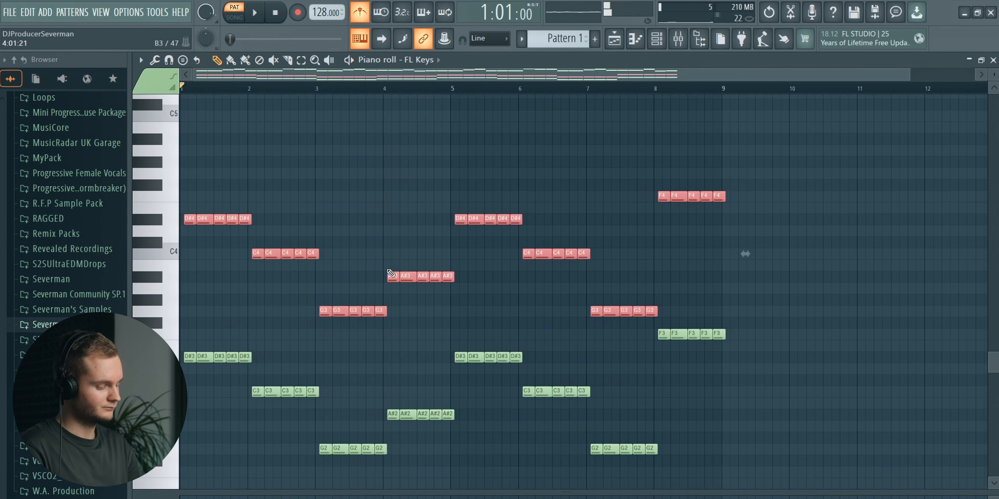
- Duplicate the D#4 octave layer a fifth higher so the new layer starts on A#4 at bar 1, and play it
scroll(305, 163, "up", 3)
scroll(336, 90, "down", 3)
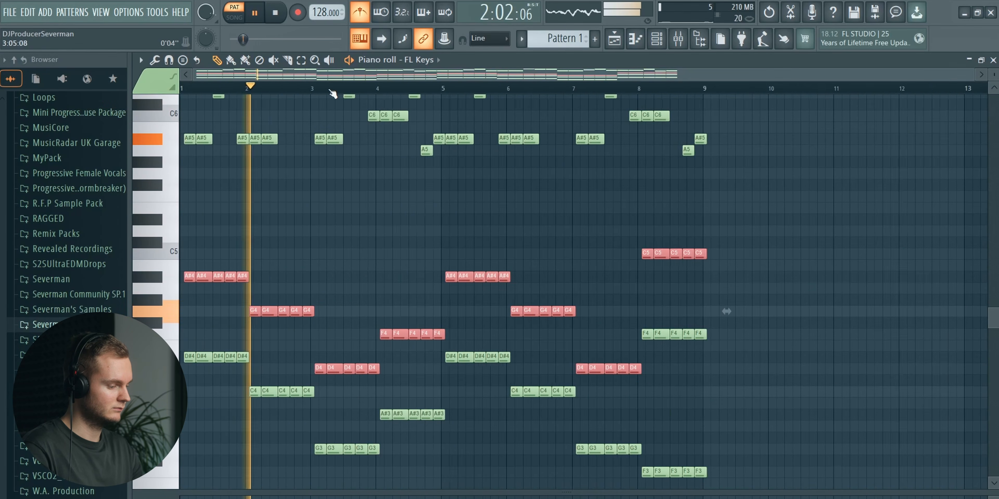
scroll(361, 216, "down", 4)
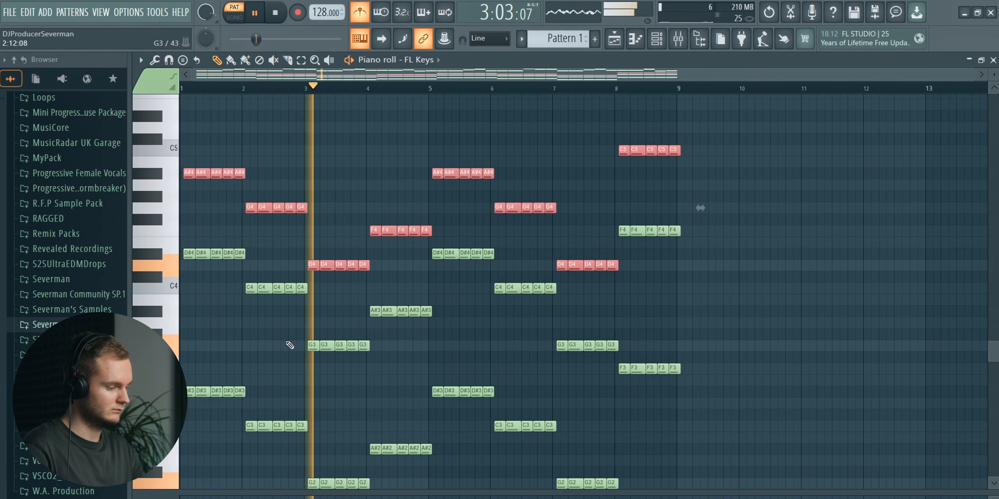
- Move the G3 notes in bars 3 and 7 and the A#3 notes in bar 4 up one octave
left_click_drag(288, 347, 620, 343)
key("space")
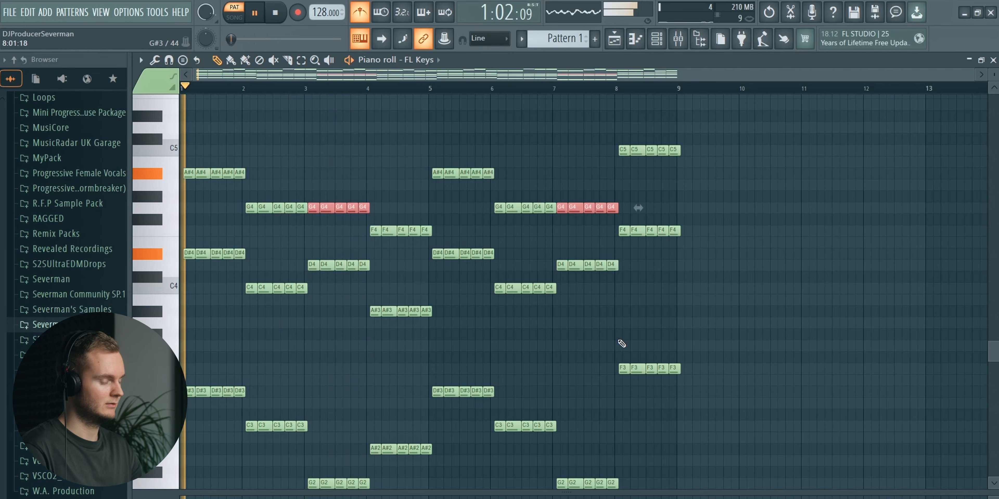
left_click(726, 277)
right_click(728, 278)
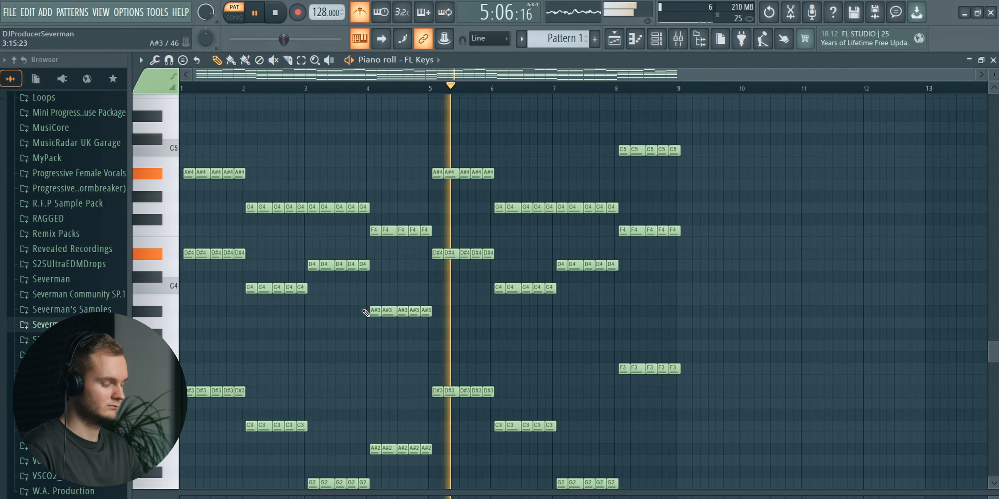
left_click_drag(365, 310, 466, 328)
key("ctrl+Up")
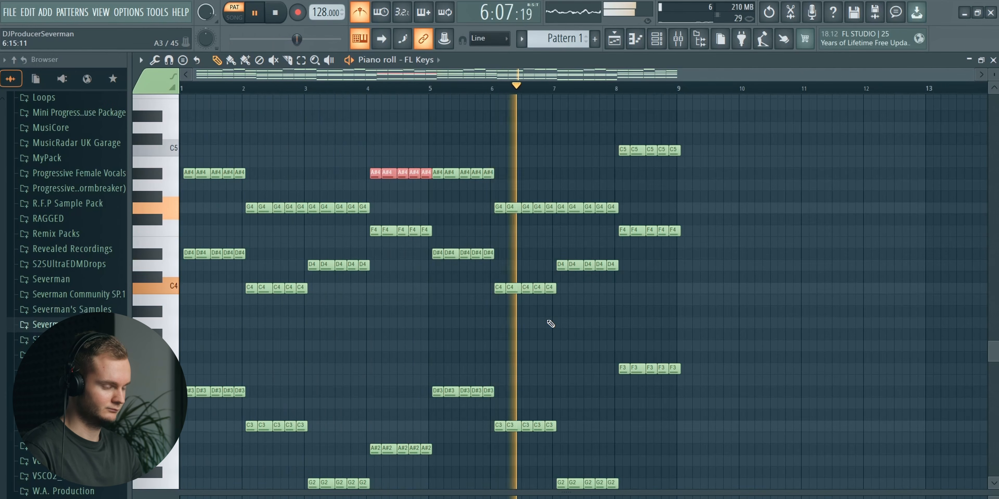
scroll(393, 210, "up", 3)
left_click(365, 233)
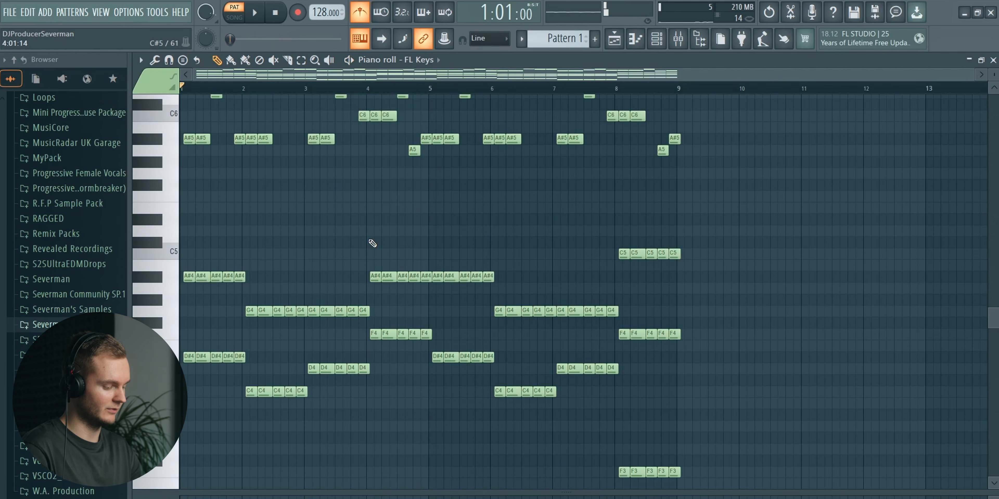
- Paste another chord layer above the existing ones, align it to bar 1 starting on F5, and play it
key("ctrl+v")
left_click_drag(315, 353, 188, 220)
scroll(196, 104, "up", 4)
left_click_drag(191, 230, 200, 191)
key("space")
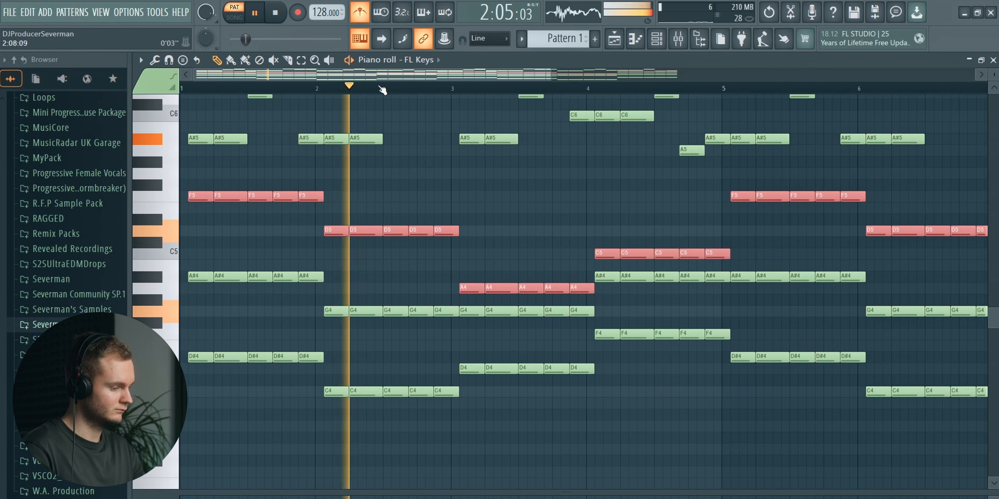
- Raise the A4 notes in bars 3 and 7 to A#4 and play the chords
scroll(382, 90, "down", 3)
scroll(382, 90, "down", 1)
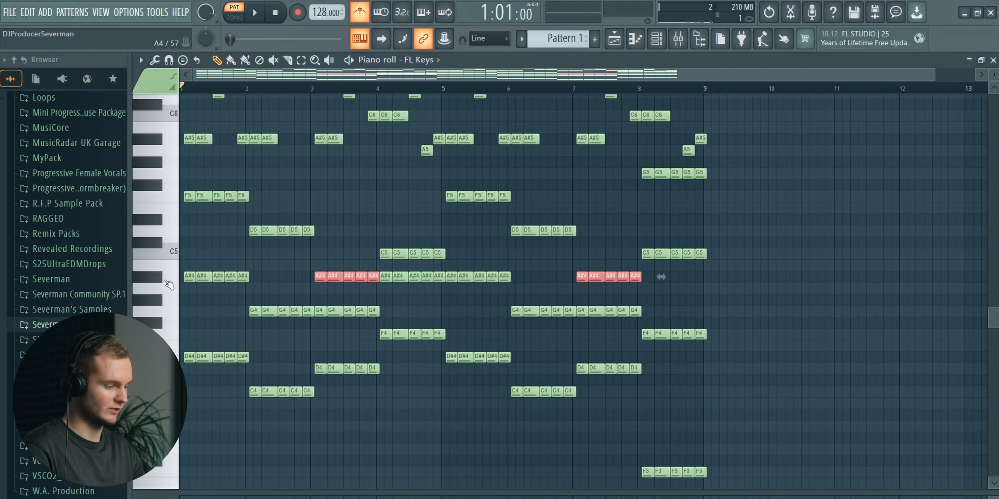
scroll(472, 385, "down", 3)
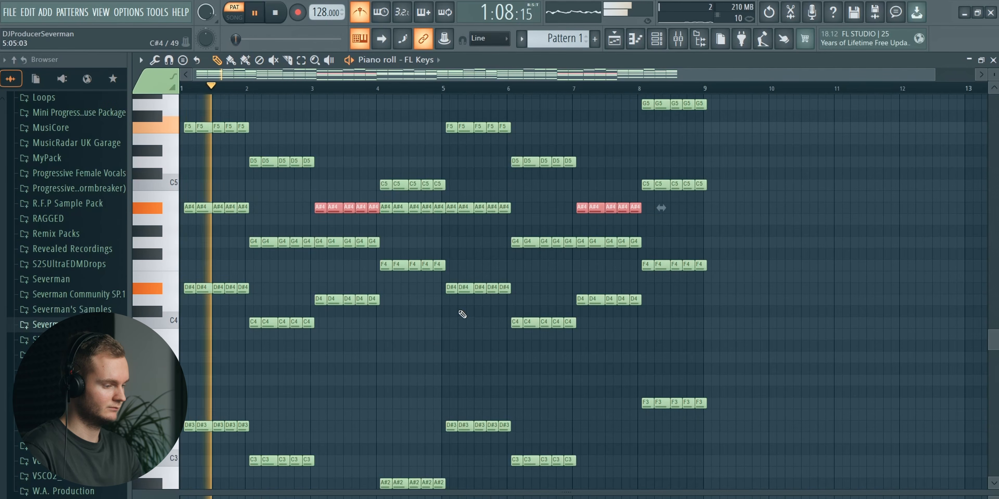
- Try raising all C5 notes in bars 4 and 8 by a semitone to C#5, listening from late bar 3
left_click(165, 184, "ctrl")
key("shift+Up")
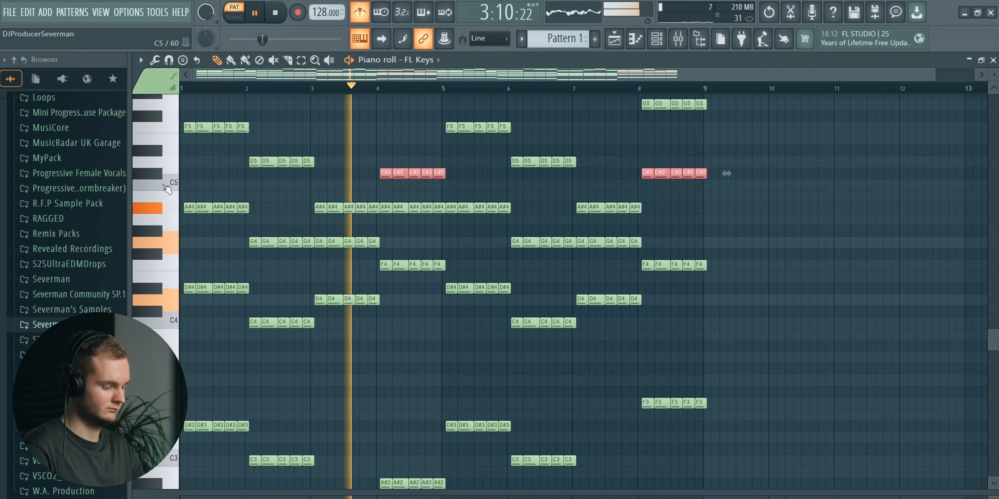
scroll(437, 371, "up", 4)
key("space")
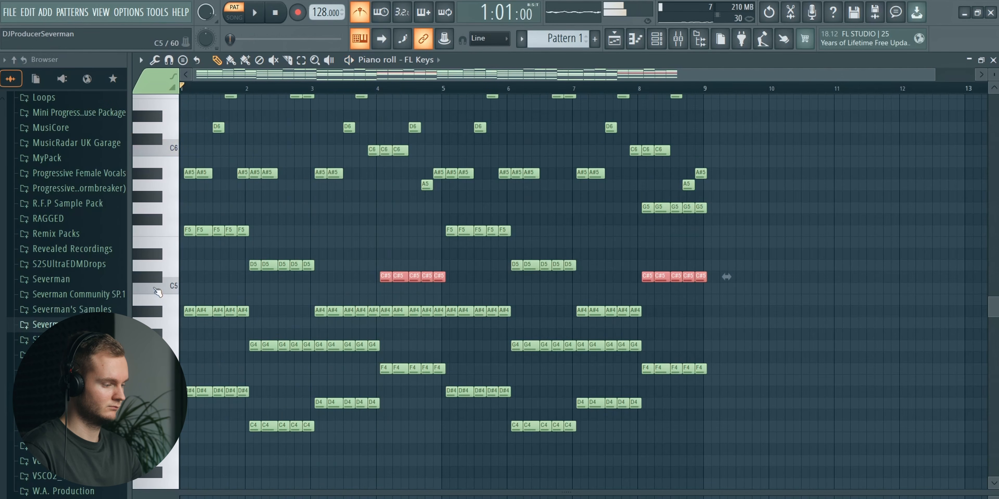
left_click(360, 93)
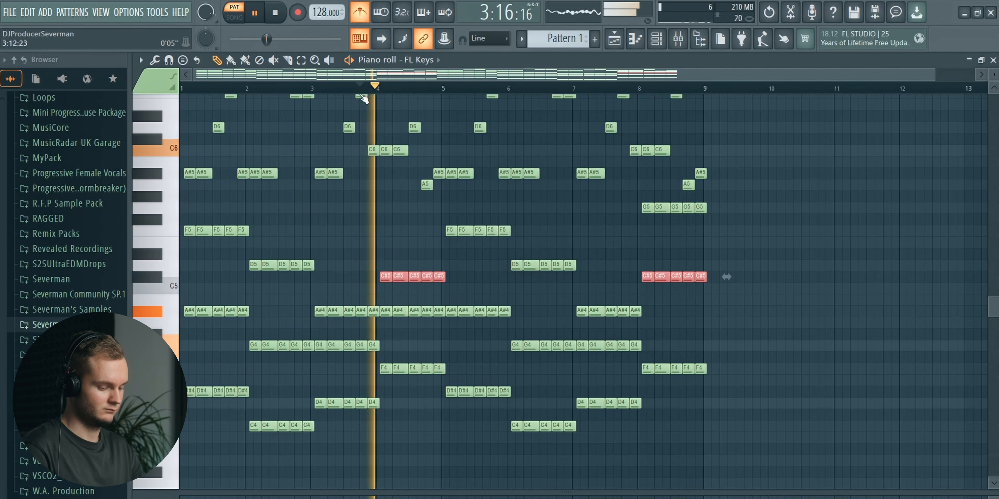
key("shift+Down")
left_click(363, 97)
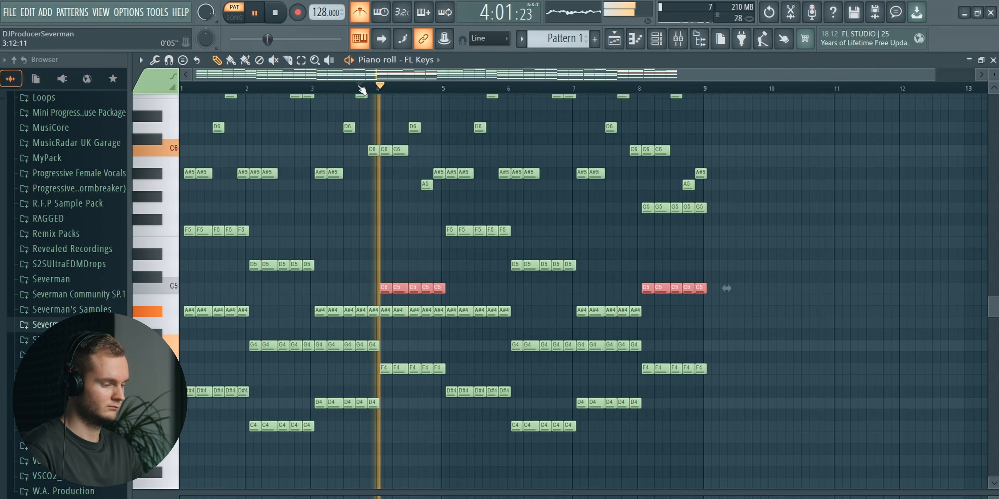
- Move the melody notes above the chords out of this pattern into a new pattern, aligned to the start
scroll(464, 210, "down", 4)
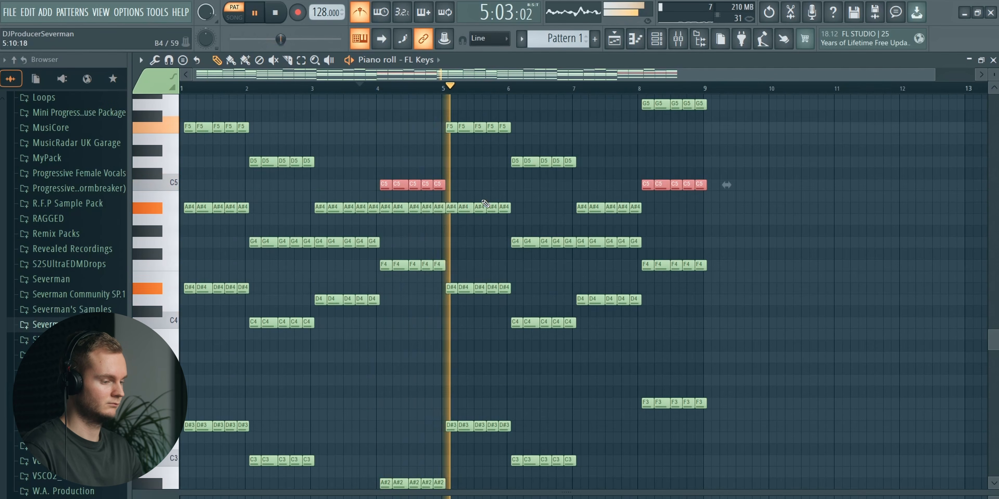
scroll(486, 201, "up", 5)
scroll(489, 197, "down", 8)
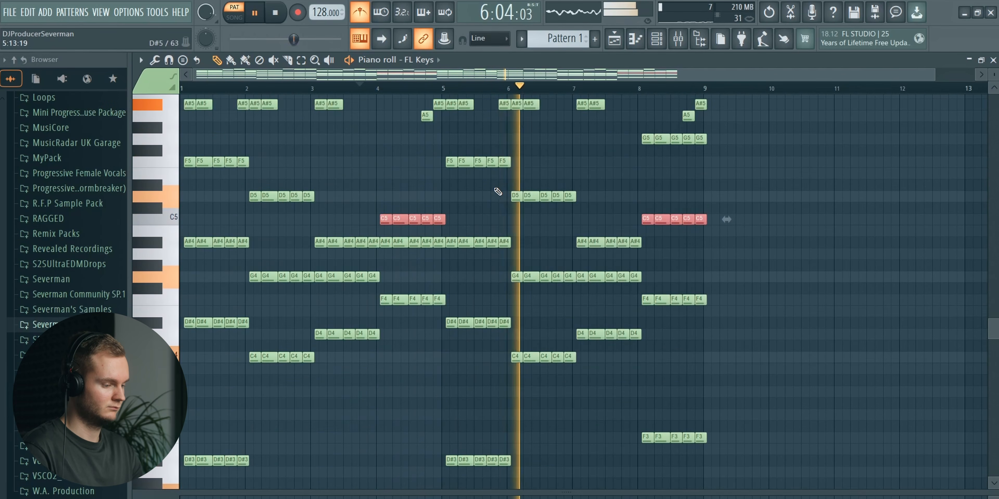
scroll(497, 186, "up", 5)
scroll(497, 187, "up", 5)
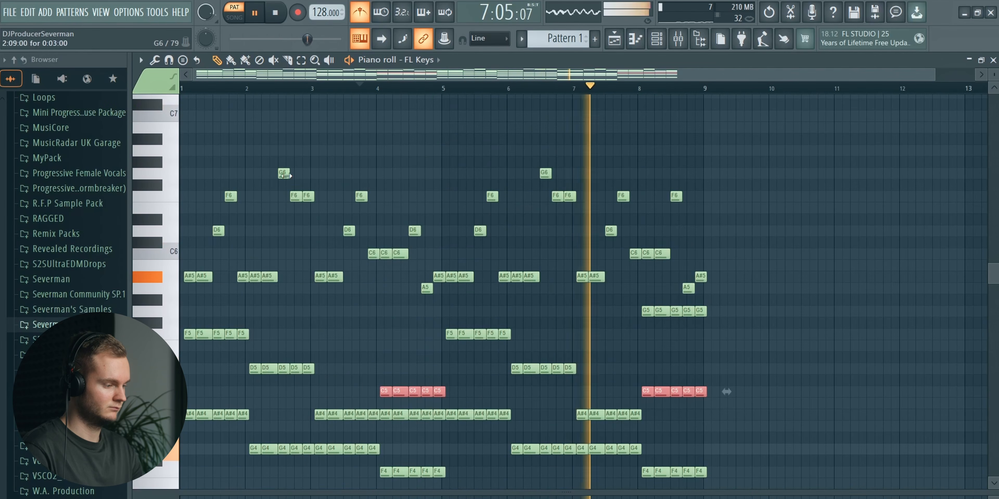
left_click_drag(172, 150, 165, 291)
key("Delete")
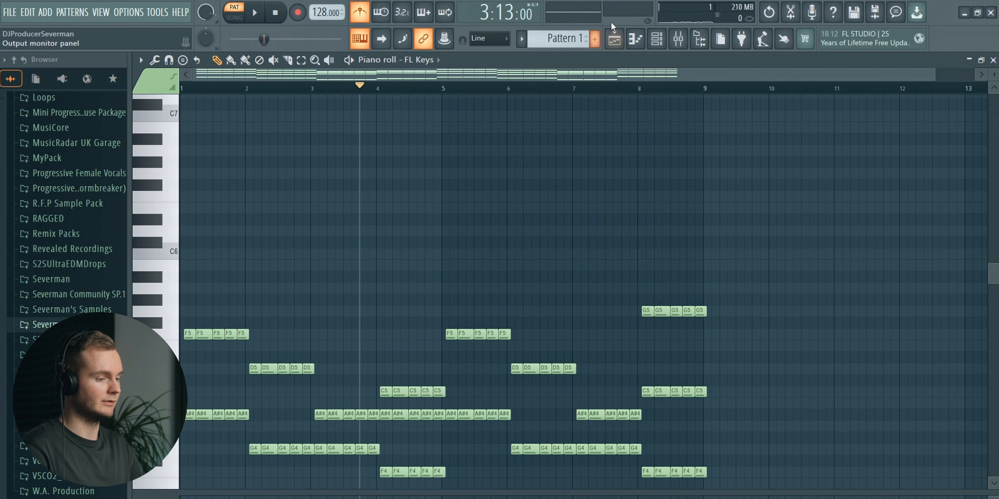
left_click(595, 38)
key("ctrl+v")
left_click_drag(538, 196, 357, 196)
- Add a top chord layer to Pattern 1, aligned to bar 1 and starting on A#5
scroll(231, 88, "up", 2)
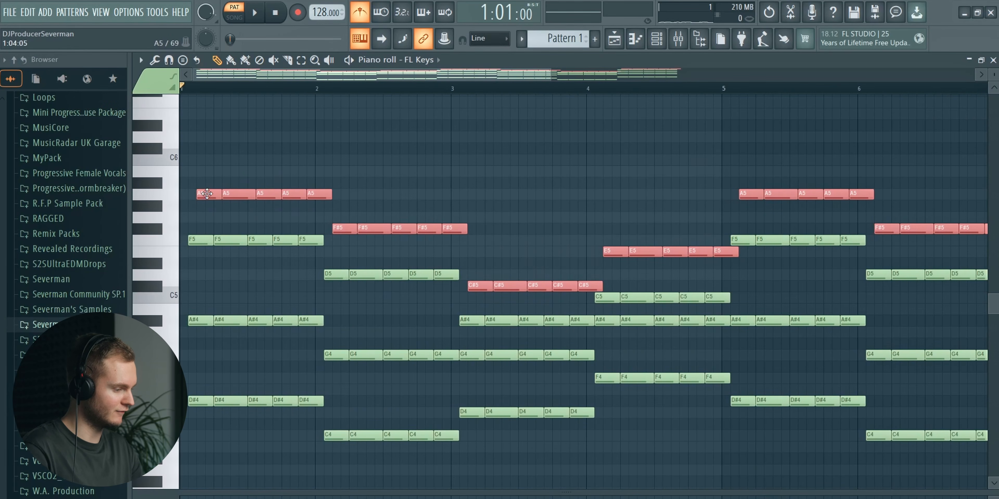
key("space")
left_click_drag(197, 185, 198, 179)
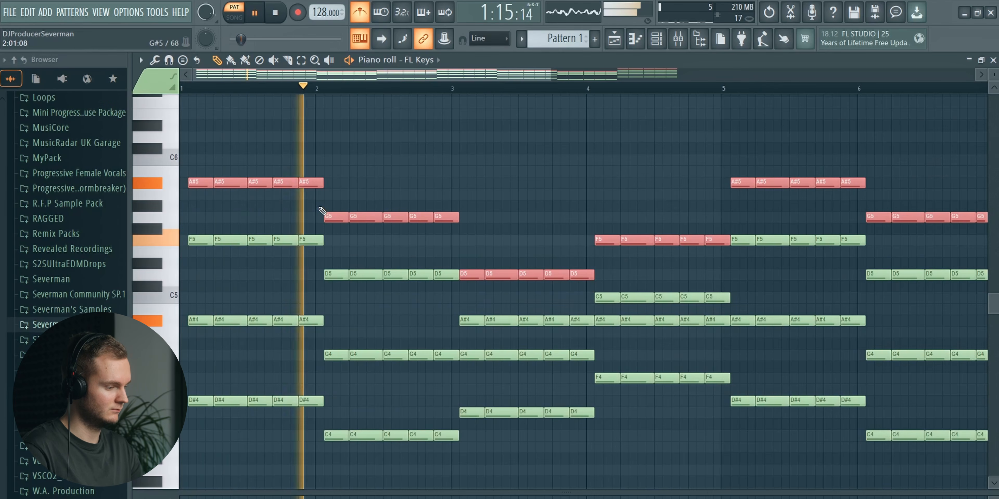
- Revoice the upper chord notes to A#5 in bars 2, 3, 6 and 7, C6 in bar 4, and A5 in bar 8
key("space")
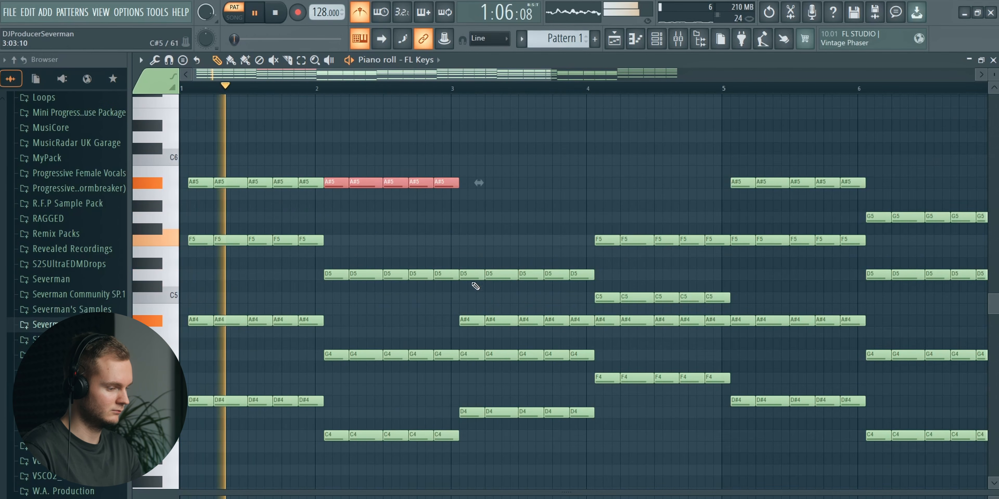
left_click(472, 286)
key("ctrl+z")
left_click_drag(470, 273, 582, 278)
key("ctrl+z")
scroll(600, 272, "down", 4)
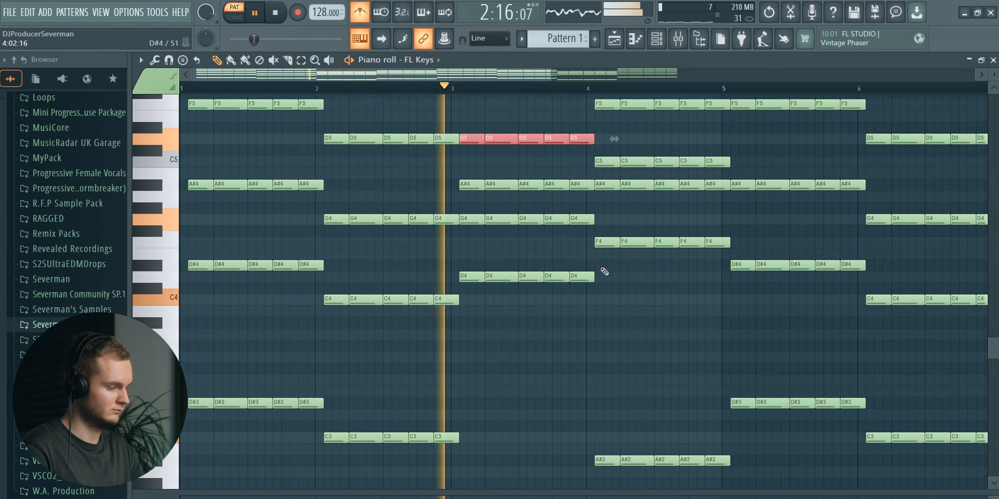
scroll(557, 254, "up", 4)
key("space")
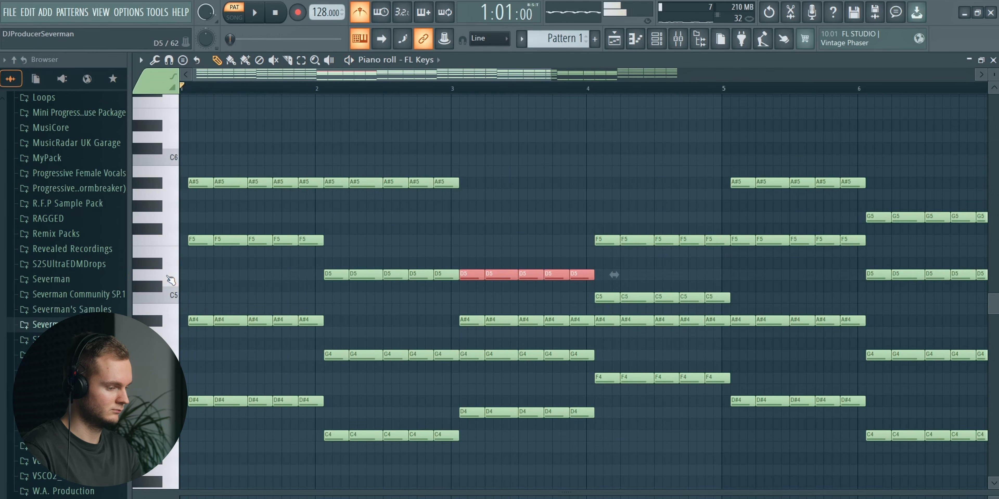
key("space")
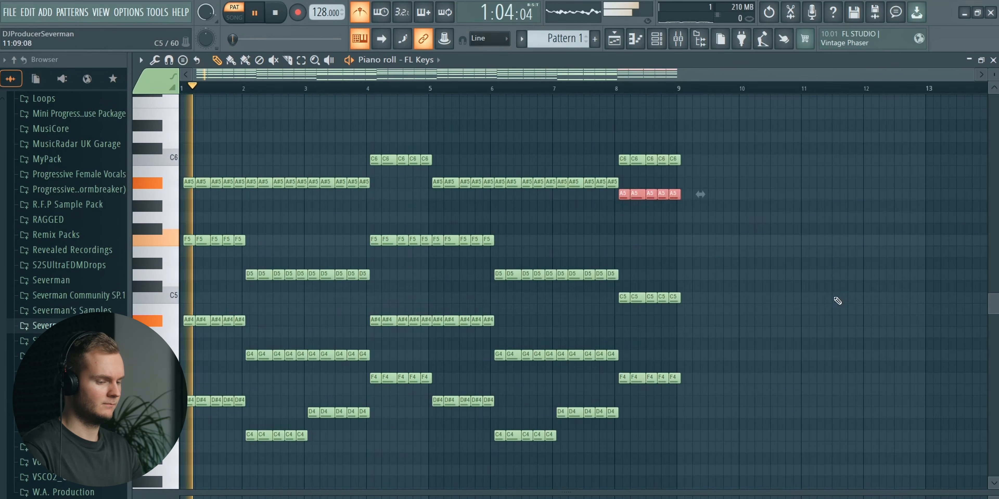
left_click(838, 304)
right_click(838, 308)
- Lower the A5 notes in bar 8 to F5 and play the ending from bar 7
scroll(837, 309, "down", 4)
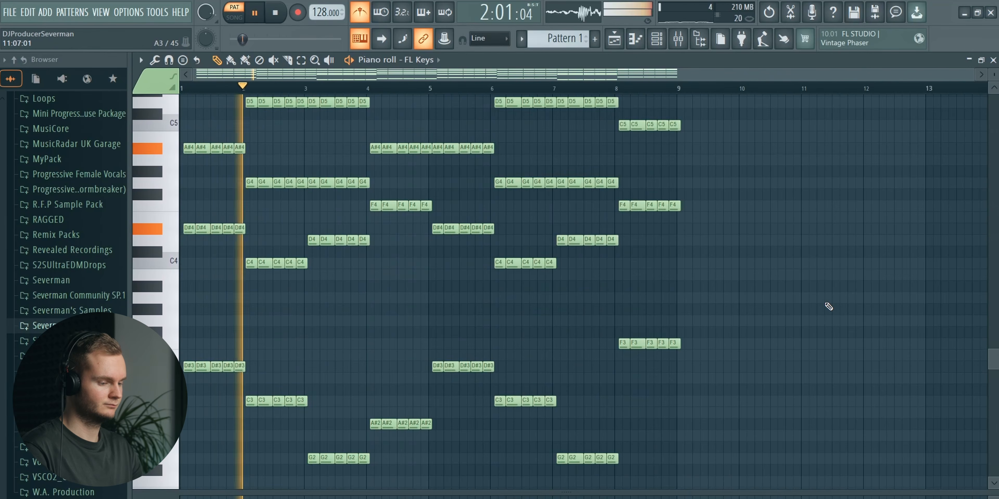
scroll(825, 306, "up", 4)
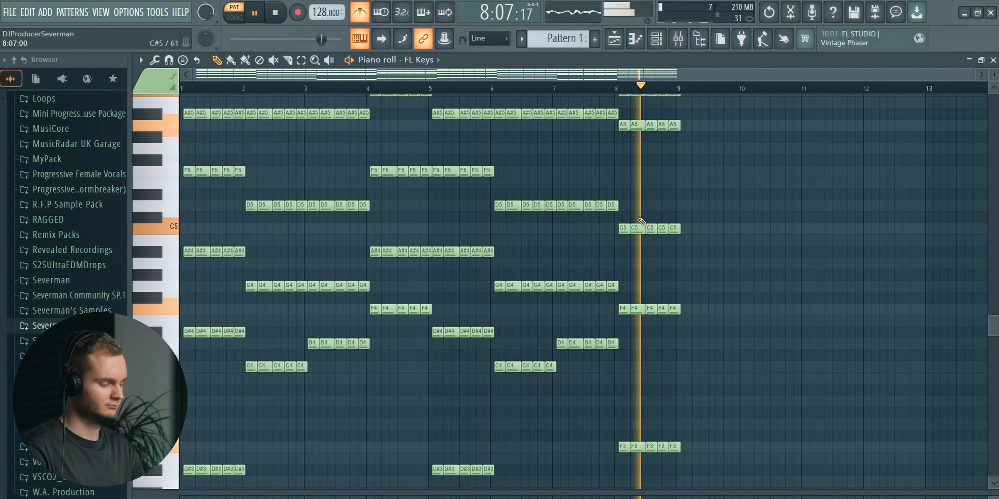
scroll(694, 252, "up", 3)
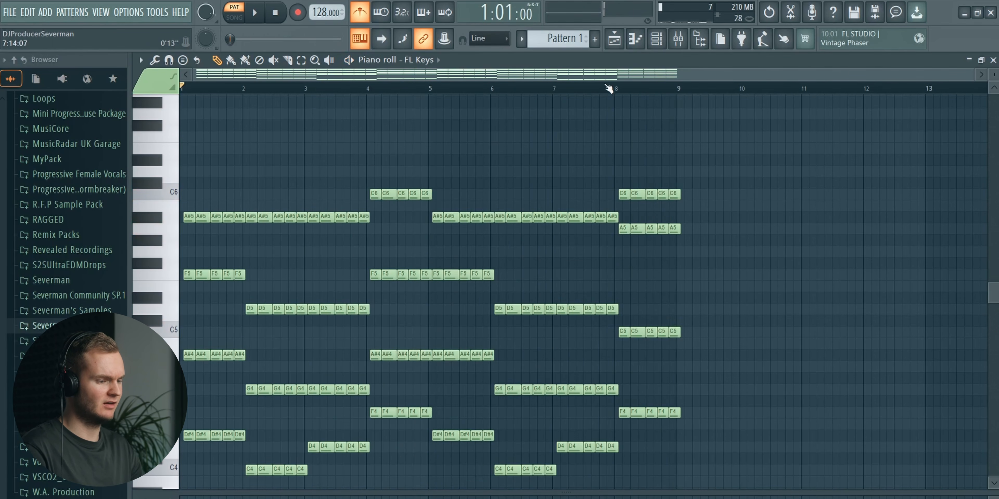
scroll(626, 89, "up", 2)
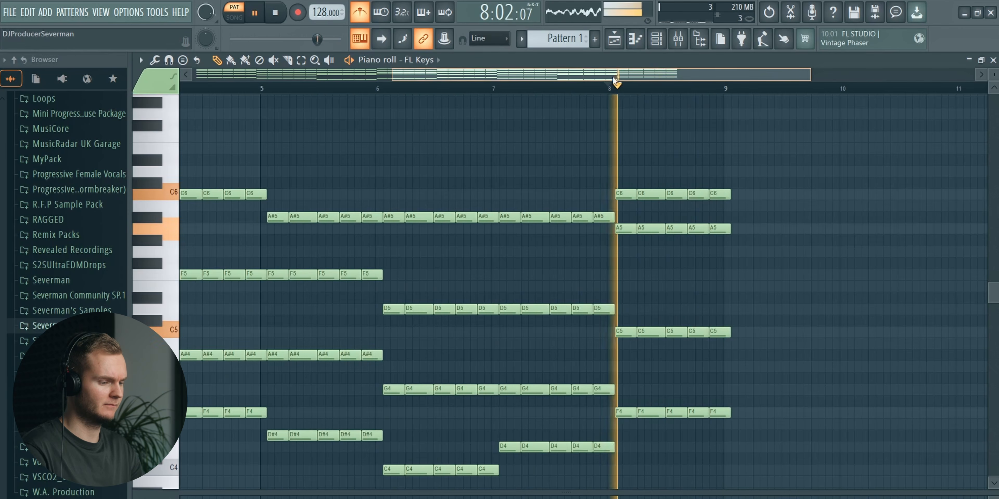
key("space")
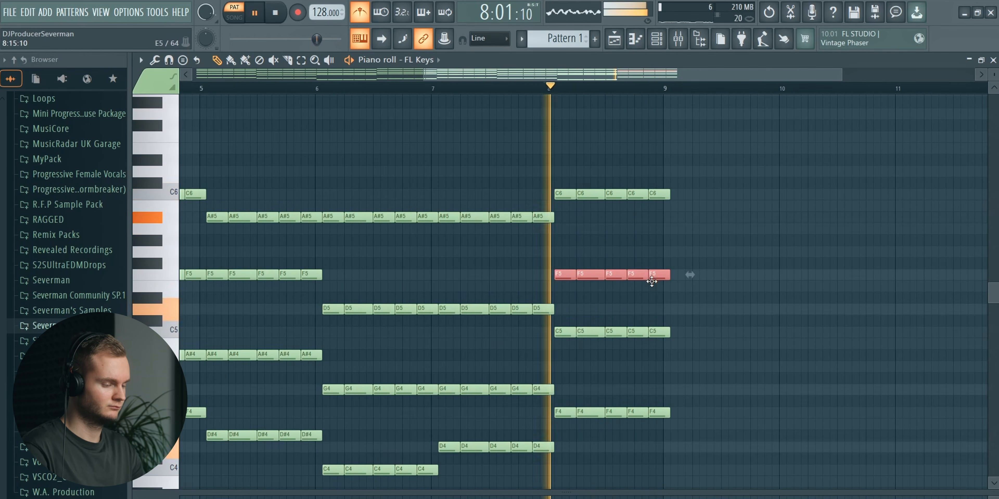
left_click(432, 90)
scroll(614, 254, "down", 4)
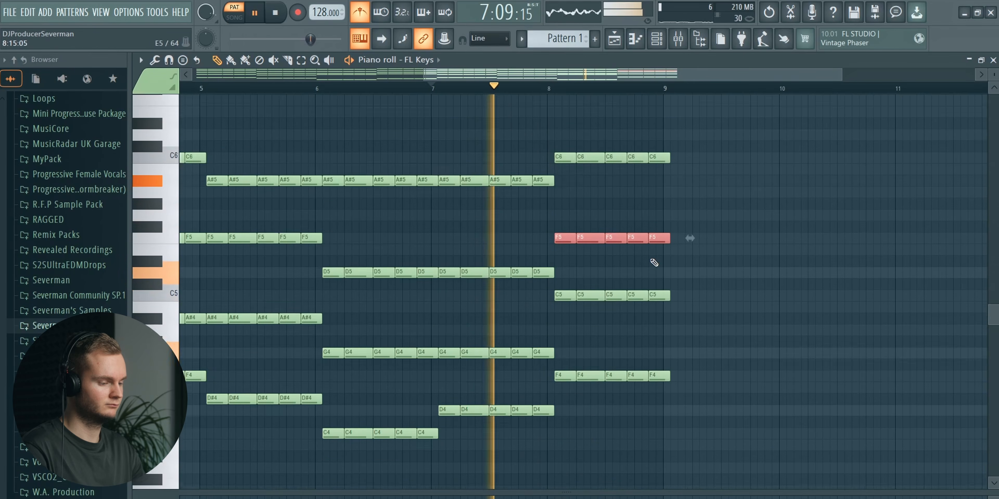
- Listen to the chord progression's ending through bar 8 and stop playback
scroll(654, 261, "up", 6)
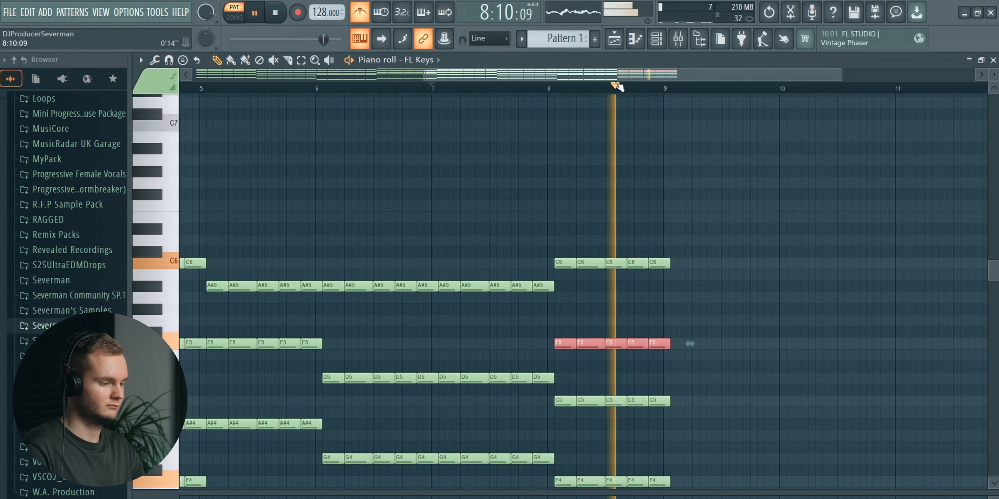
scroll(616, 91, "down", 3)
key("space")
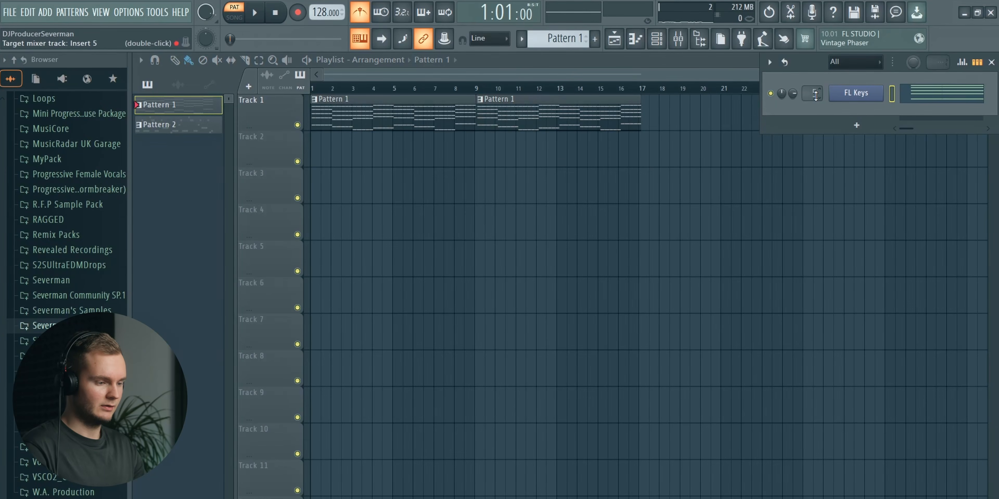
- Add Soundgoodizer, Fruity Balance and Fruity parametric EQ 2 to Insert 5, and cut the low end and low mids with the EQ
left_click(678, 40)
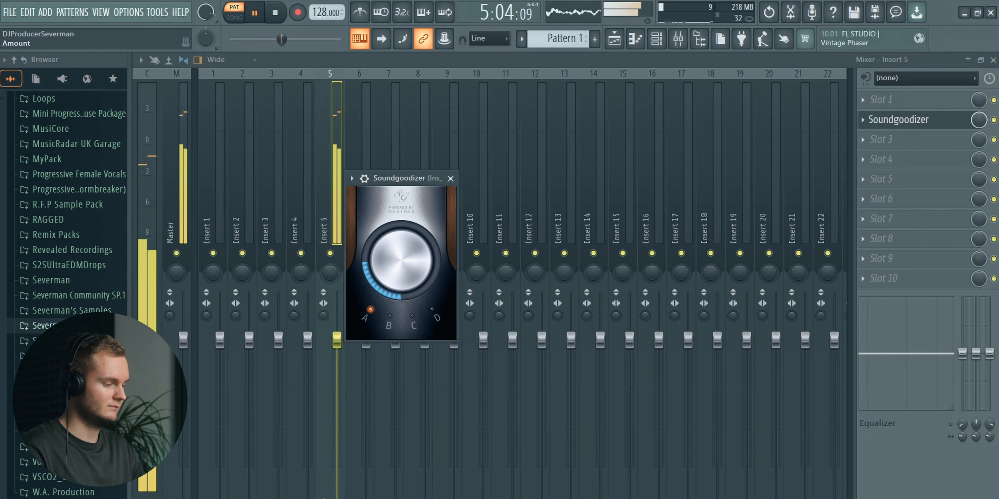
left_click(994, 99)
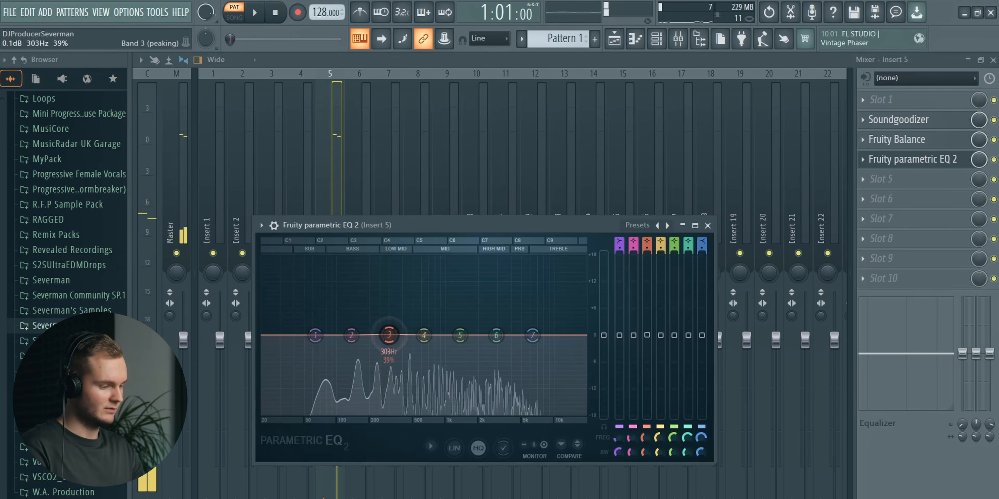
left_click_drag(392, 335, 398, 316)
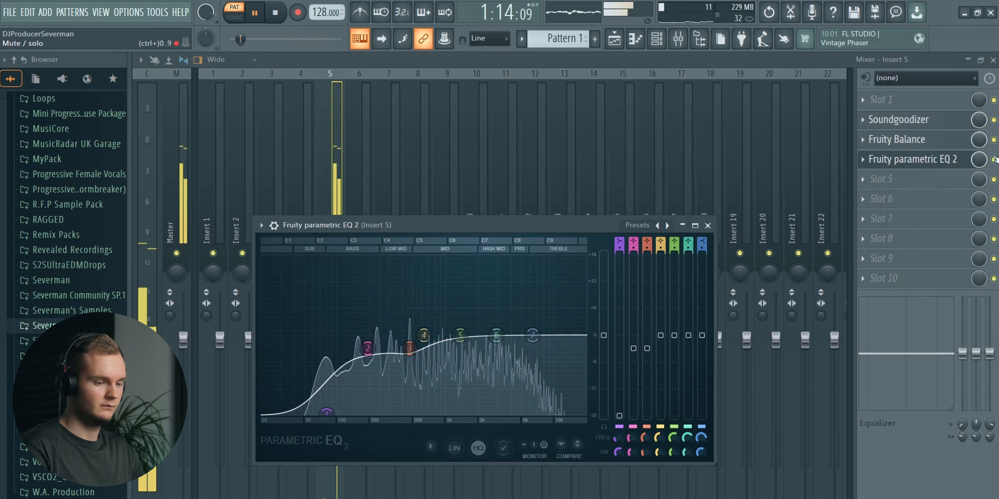
left_click(945, 160)
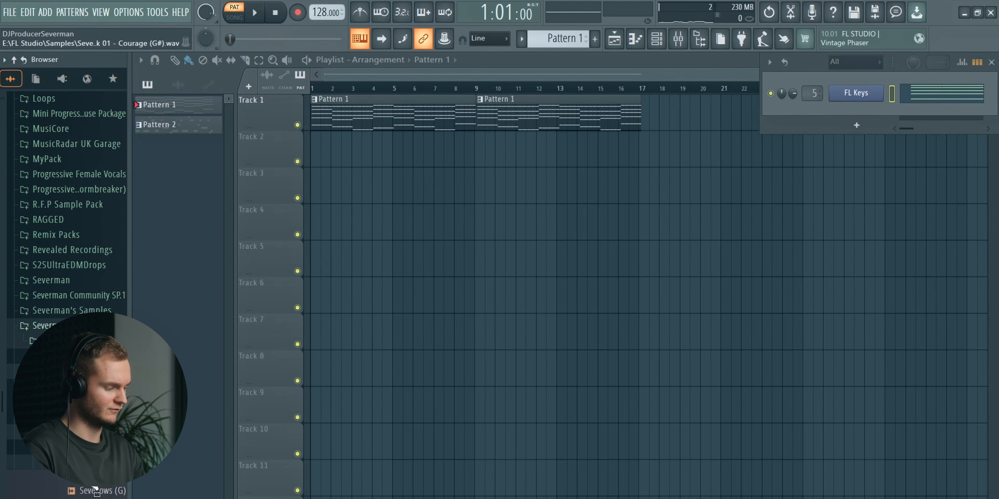
- Find the Severman Drop Kick 1 - Beyond The Shadows (G) sample and place it at the start of Track 2
scroll(97, 491, "down", 3)
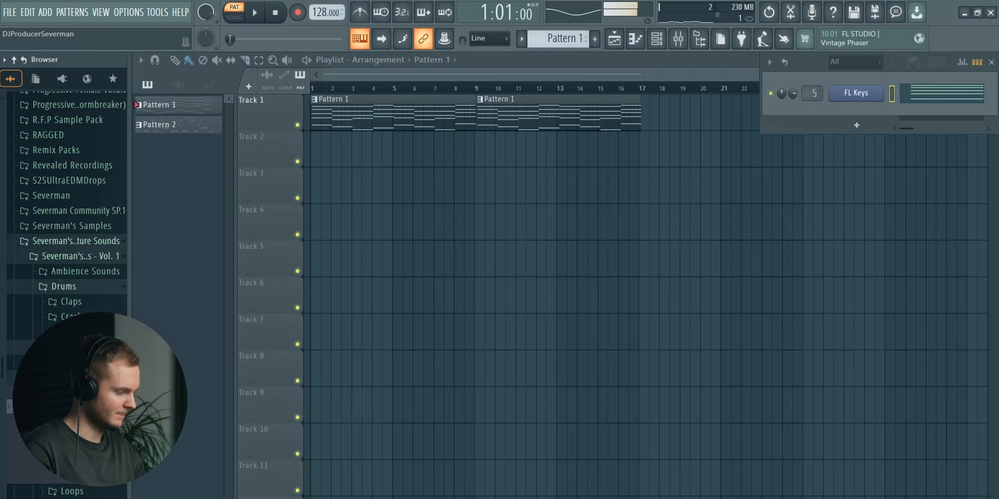
left_click_drag(439, 167, 433, 159)
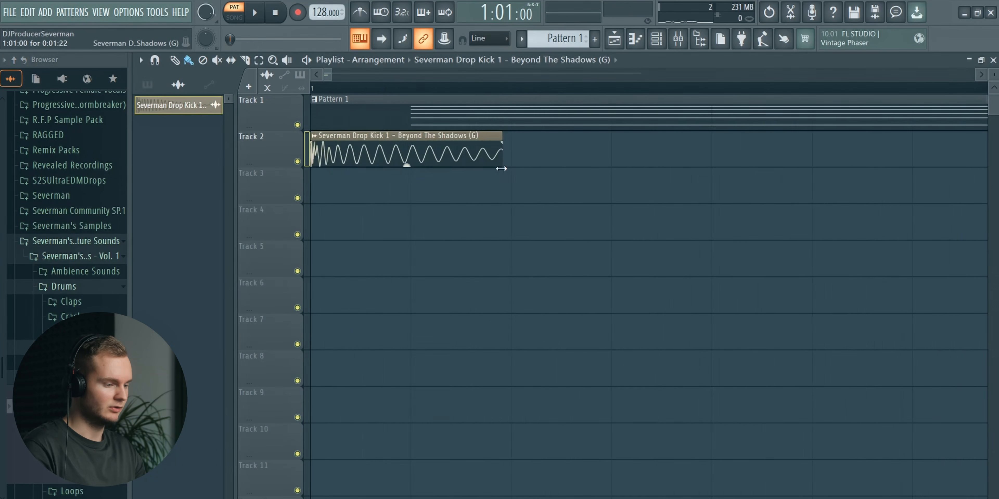
double_click(498, 158)
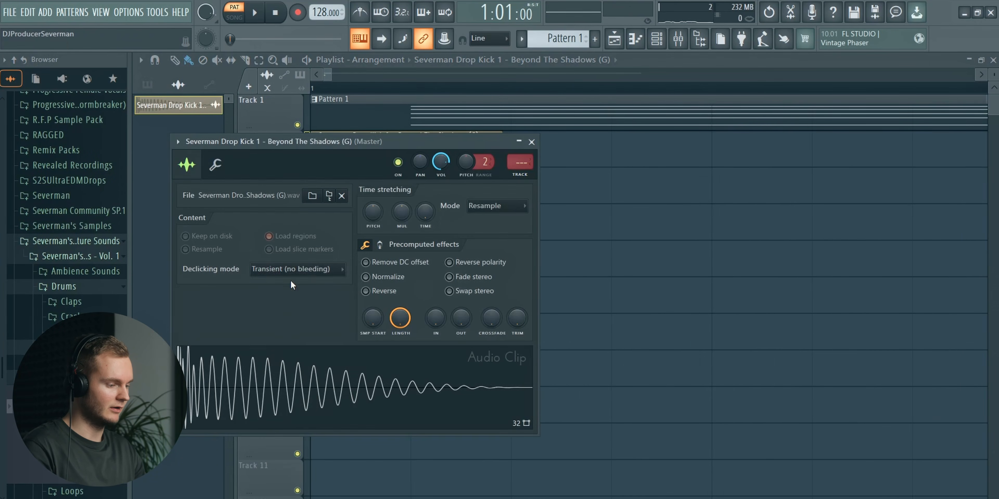
key("Escape")
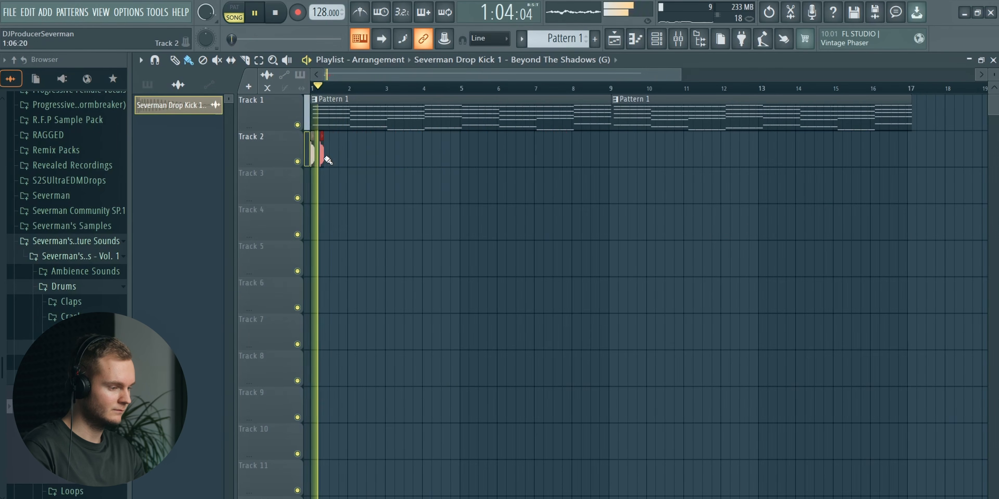
- Repeat the kick on every beat through bar 7 of Track 2, and again from bar 9 through bar 15
left_click_drag(319, 152, 568, 144)
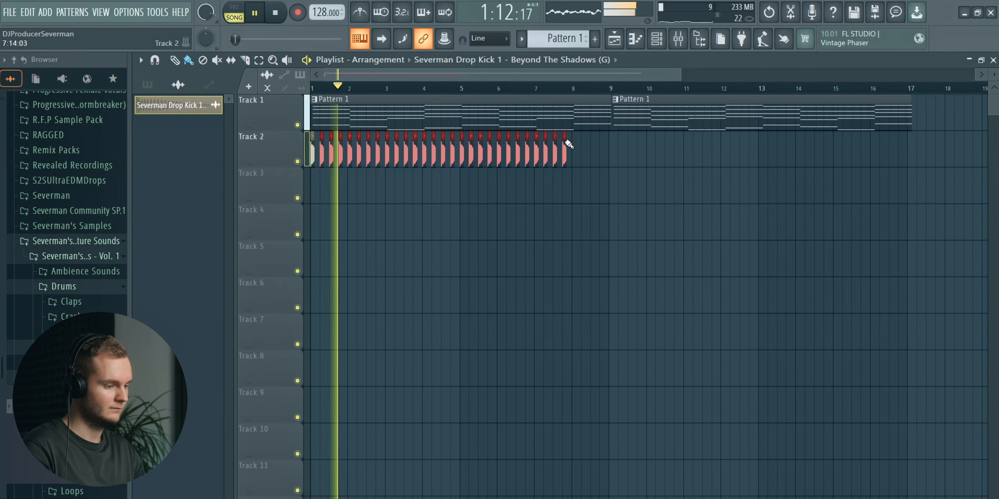
key("ctrl+b")
left_click(612, 151)
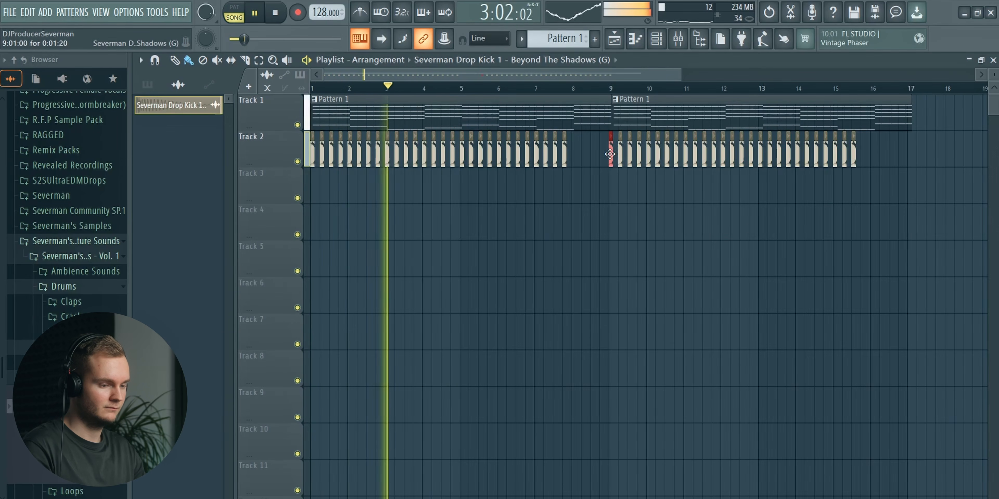
left_click(864, 147)
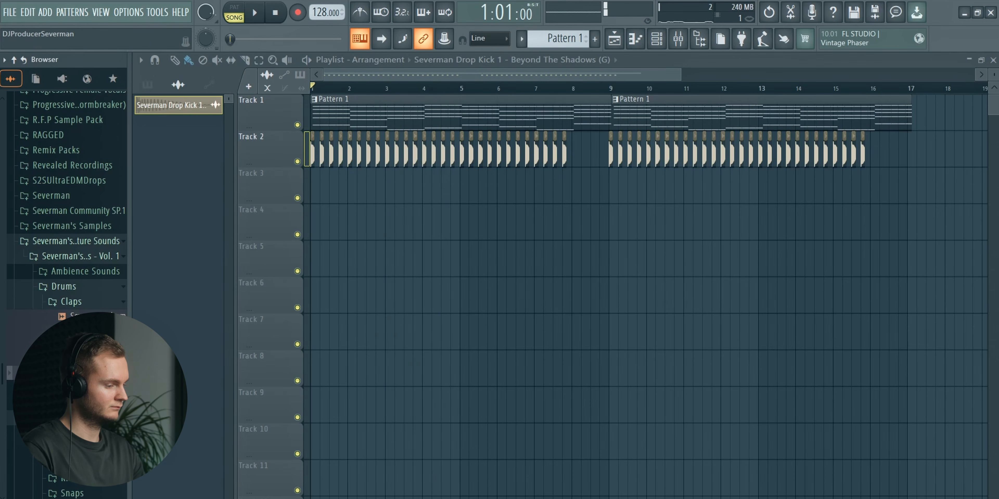
- Place the Severman Claps 4 - Feel Young 128bpm loop on Track 3 and repeat it four times, filling bars 1 to 16
left_click_drag(93, 316, 326, 192)
left_click(464, 190)
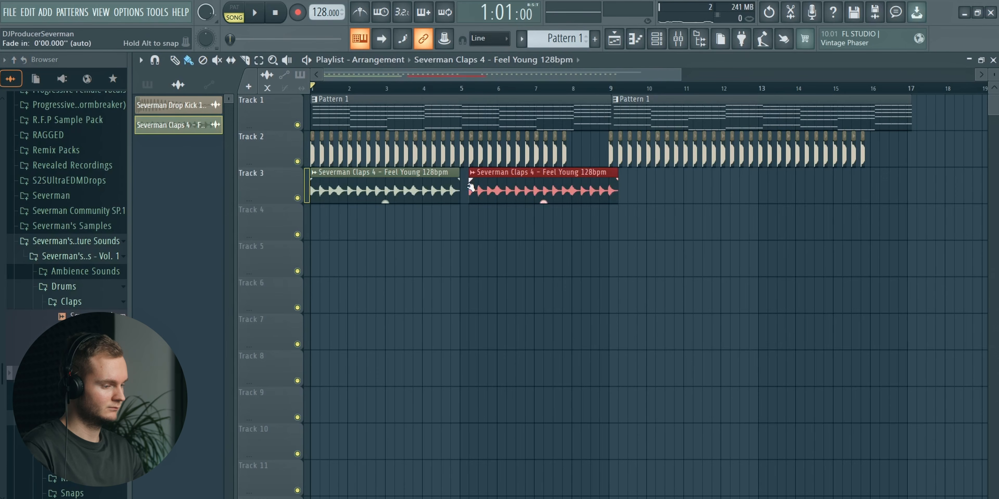
key("space")
left_click_drag(614, 192, 768, 192)
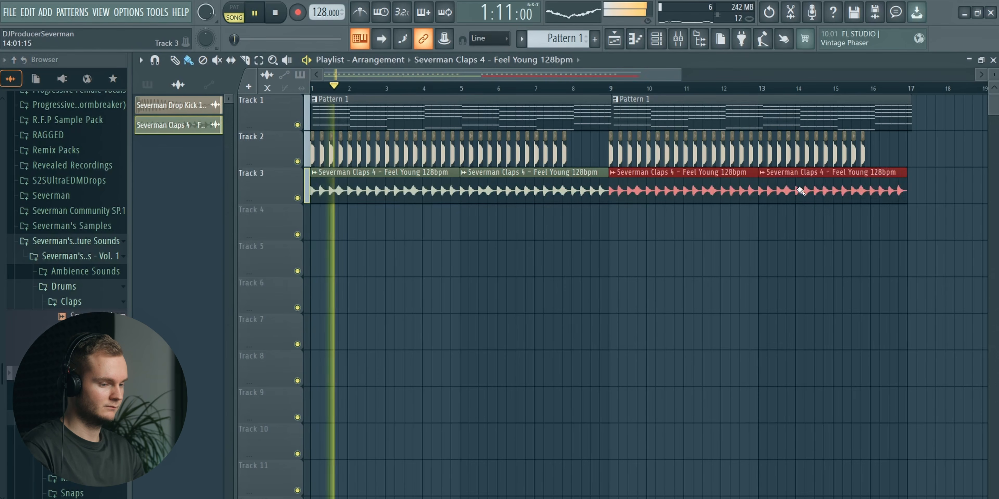
- Route the clap loop and the kick to their own mixer tracks
double_click(592, 188)
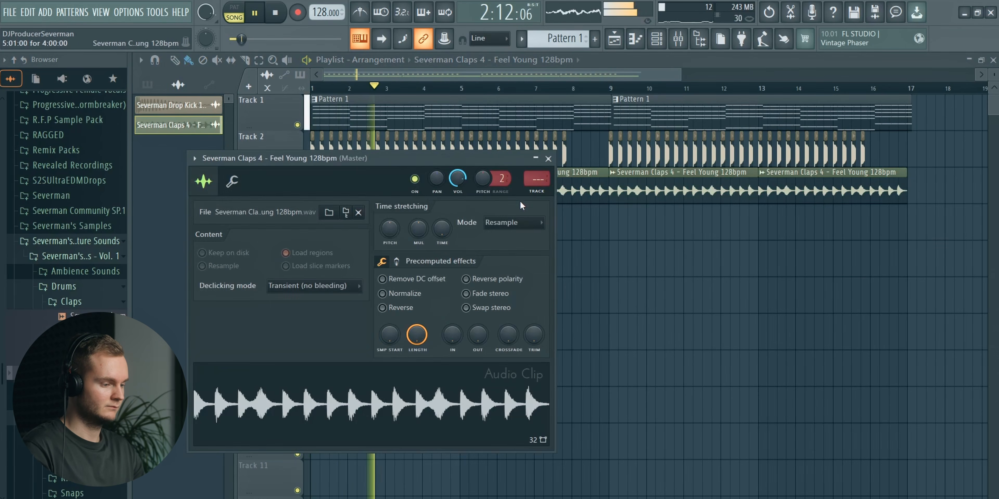
double_click(564, 153)
key("ctrl+l")
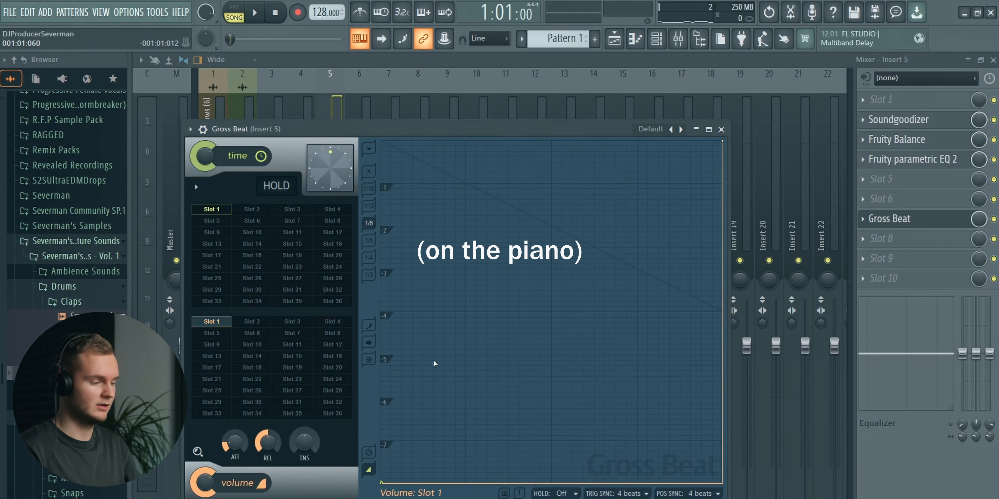
- Shape a curved rising volume ramp on each of the four beats in Gross Beat on Insert 5, and lower the volume mix
left_click_drag(436, 373, 423, 141)
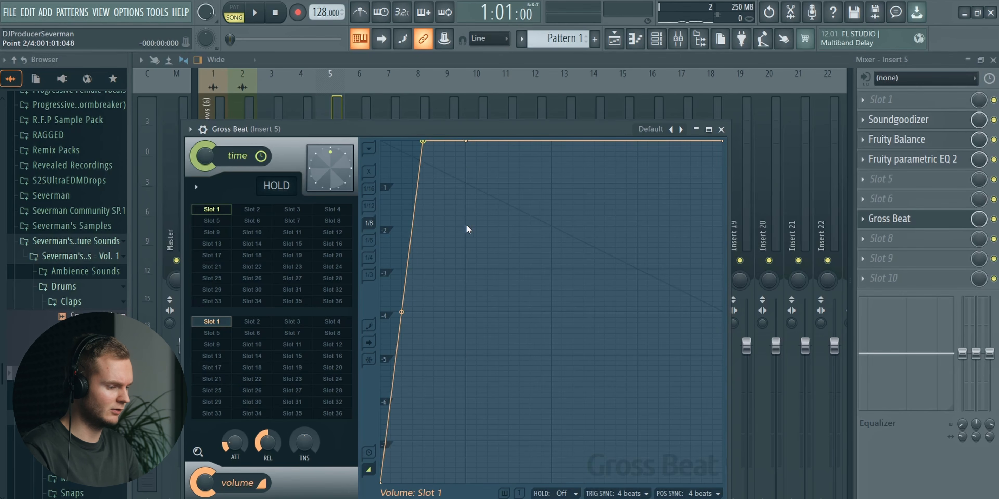
left_click_drag(401, 312, 401, 296)
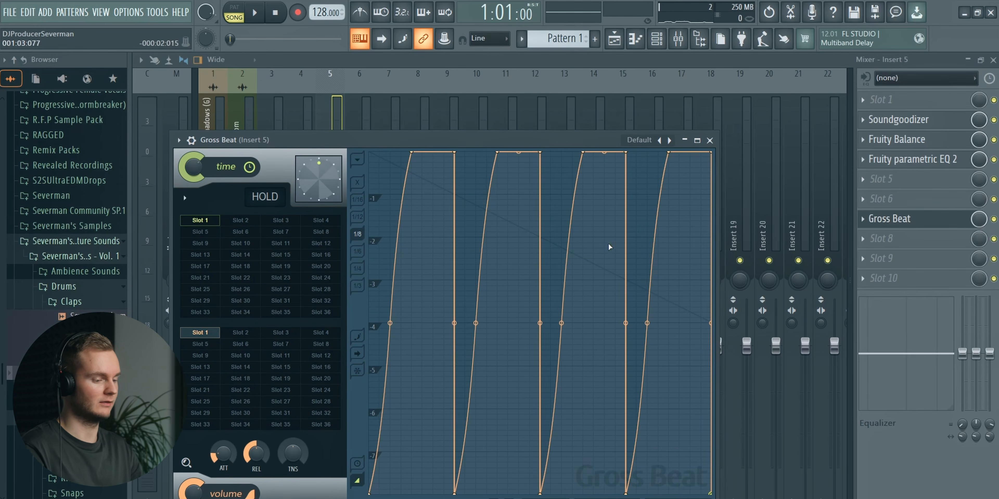
key("space")
left_click_drag(194, 493, 194, 498)
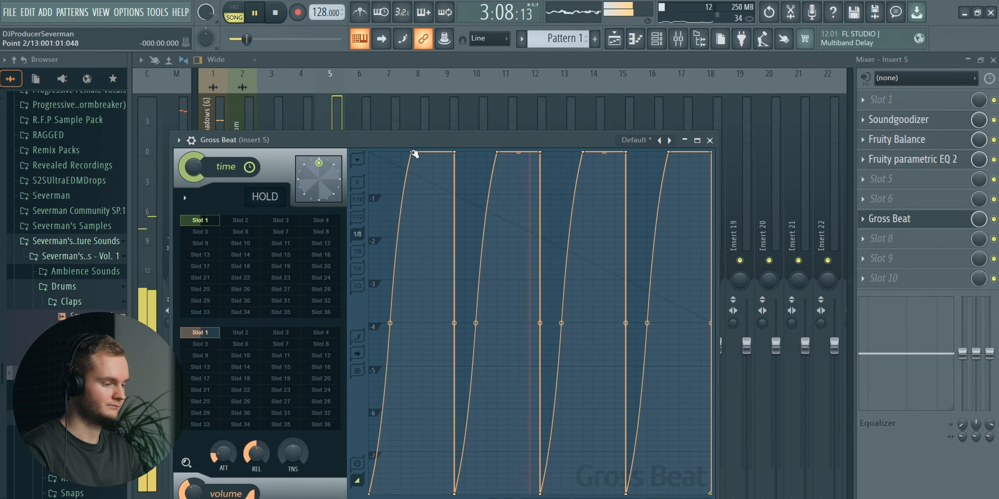
- Move the peaks of all four Gross Beat ramps slightly earlier while listening, and set the volume mix to 73%
left_click_drag(410, 154, 401, 153)
key("space")
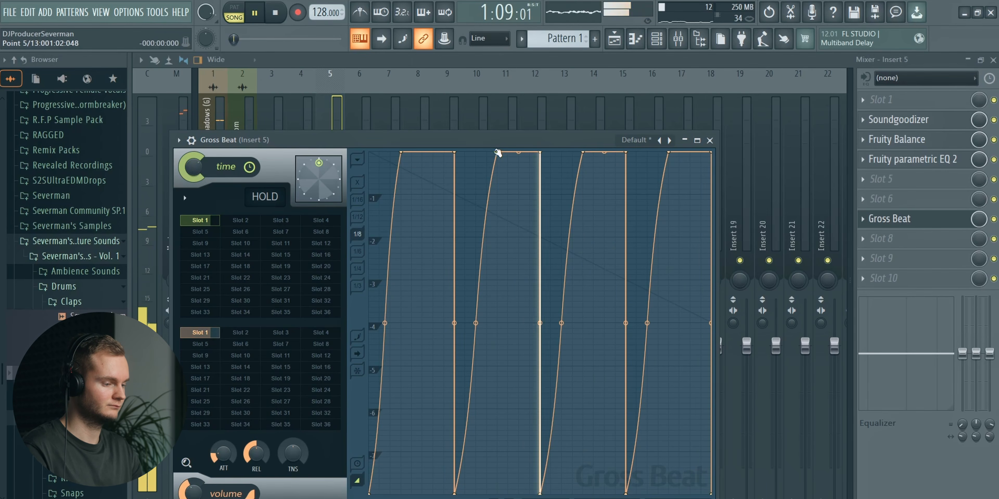
left_click_drag(504, 154, 493, 155)
key("space")
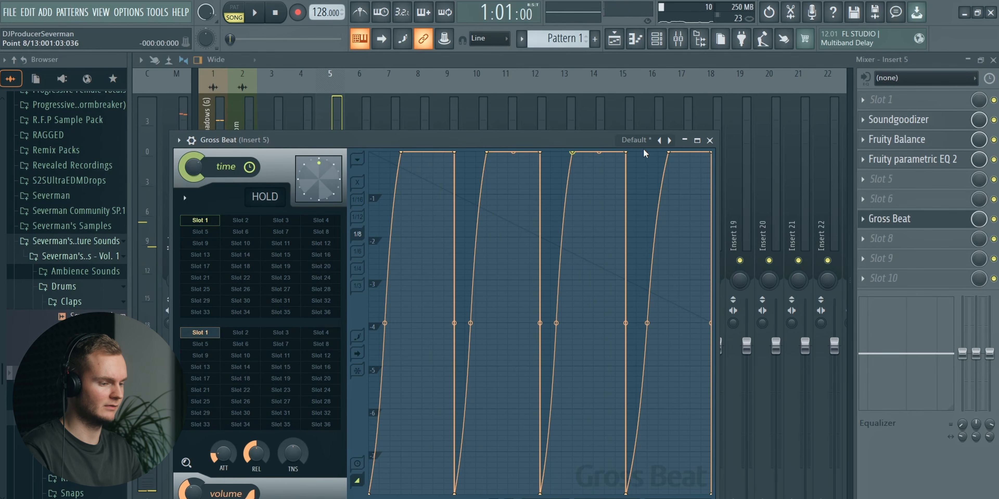
key("space")
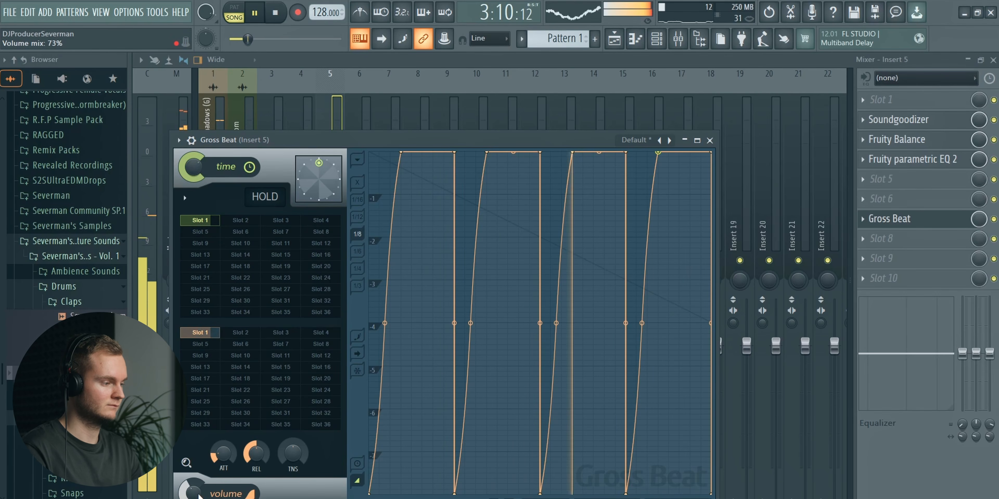
- Move Gross Beat to the slot directly below the EQ on Insert 5, and boost the EQ's high shelf by about 3.3 dB
left_click(904, 221)
scroll(904, 222, "up", 2)
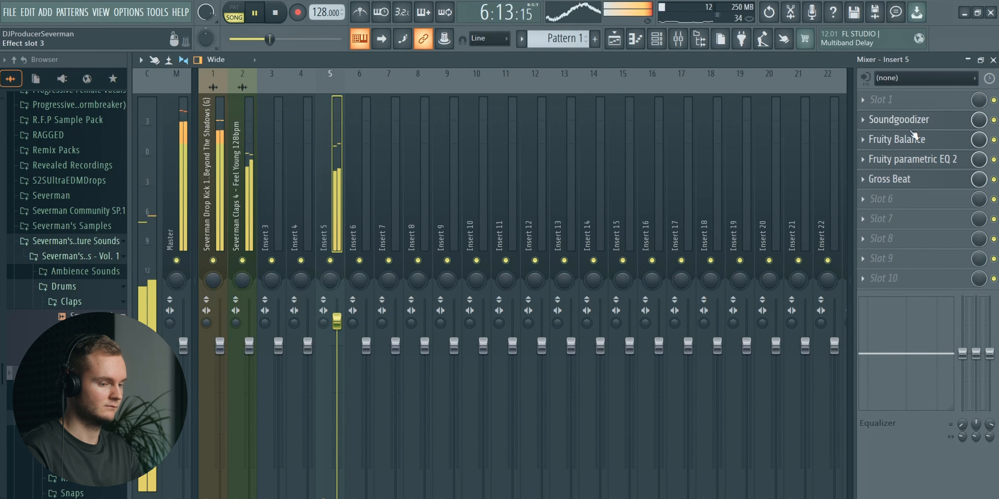
left_click(911, 159)
left_click_drag(528, 331, 526, 321)
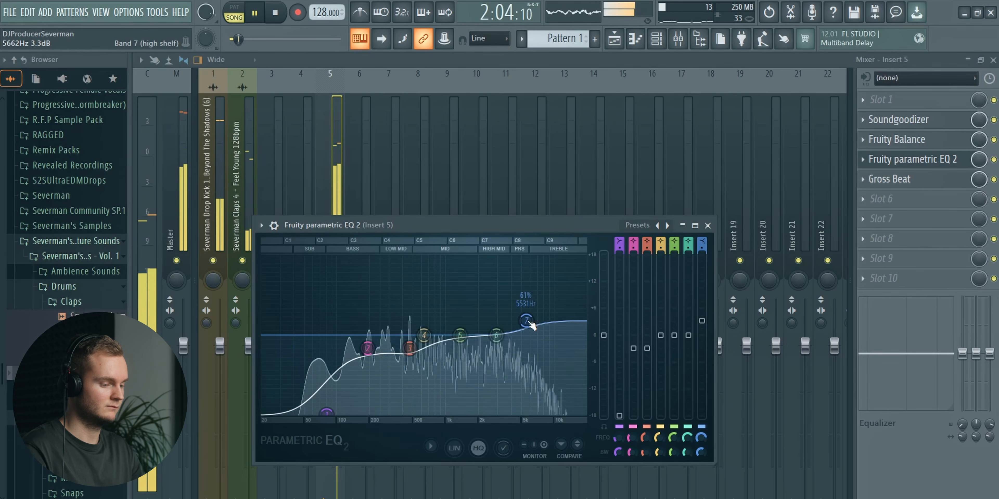
left_click(895, 161)
- Place the Severman Claps 3 - Survive 128bpm loop on Track 4 of the playlist at bars 9 and 13
left_click(614, 39)
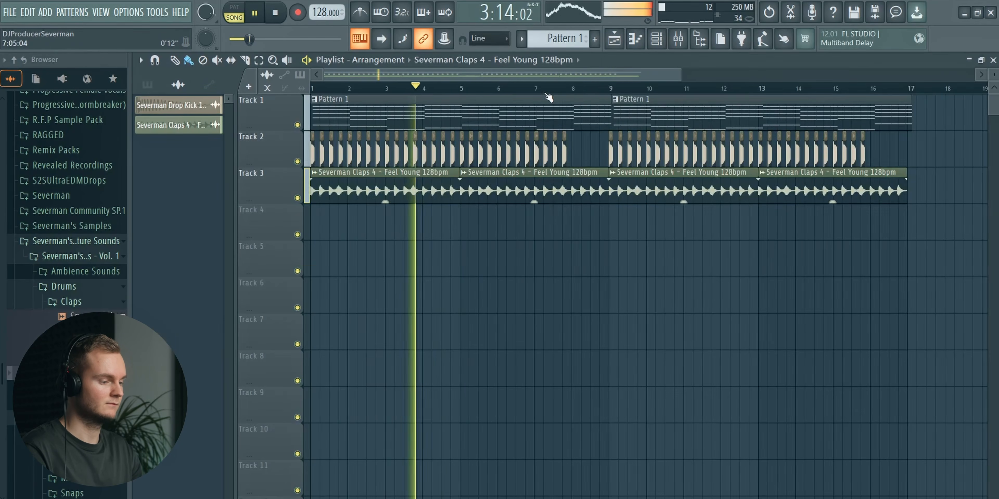
scroll(548, 98, "down", 3)
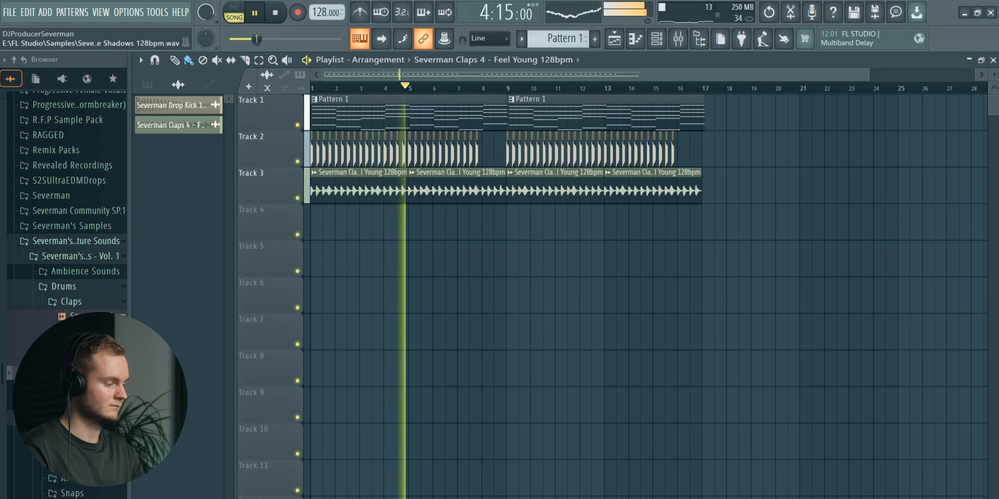
key("space")
left_click_drag(93, 316, 535, 229)
left_click(615, 229)
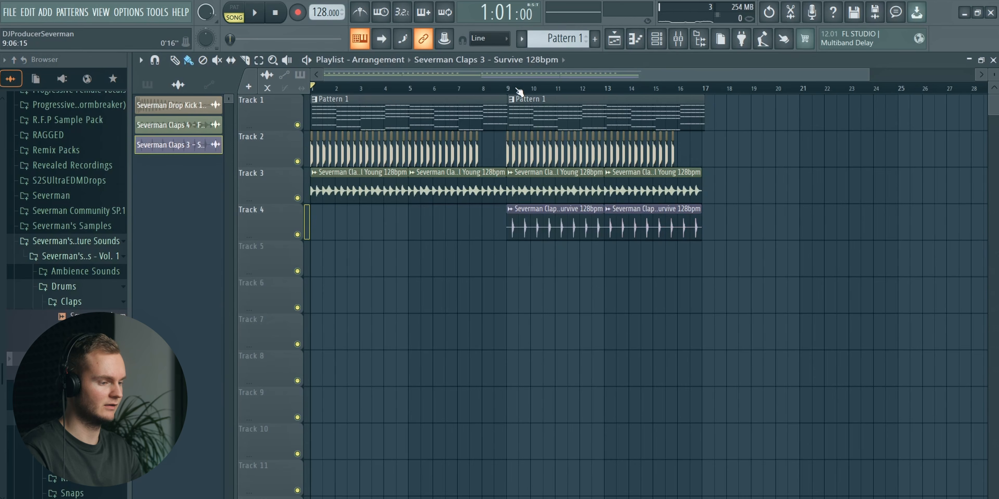
- Play from bar 9 and shift the second Pattern 1 clip's notes one step earlier, starting at 9:02
left_click(509, 89)
key("space")
scroll(513, 92, "up", 4)
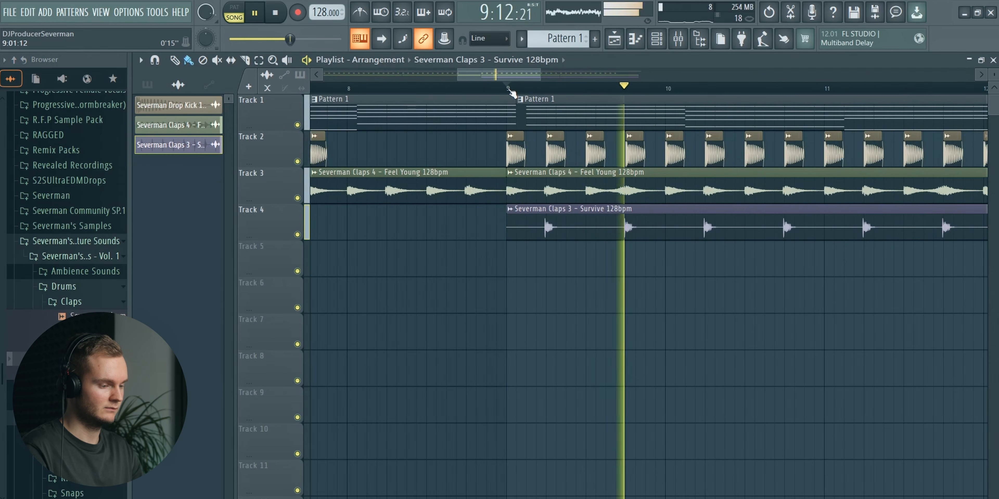
key("space")
scroll(512, 93, "up", 3)
left_click(530, 124)
left_click_drag(579, 112, 558, 97)
key("space")
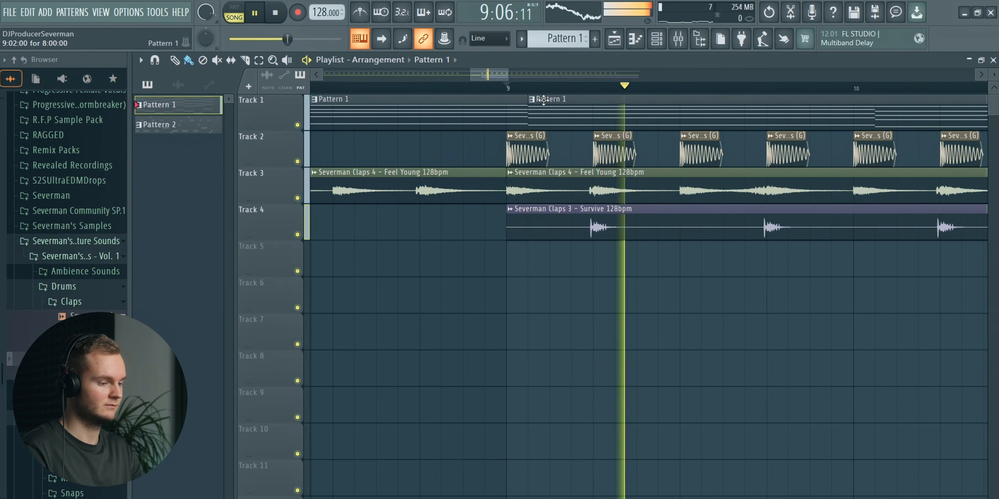
- Route the Claps 3 loop to mixer track 3 and lower that track's volume slightly
scroll(558, 97, "down", 4)
scroll(558, 97, "down", 4)
double_click(521, 223)
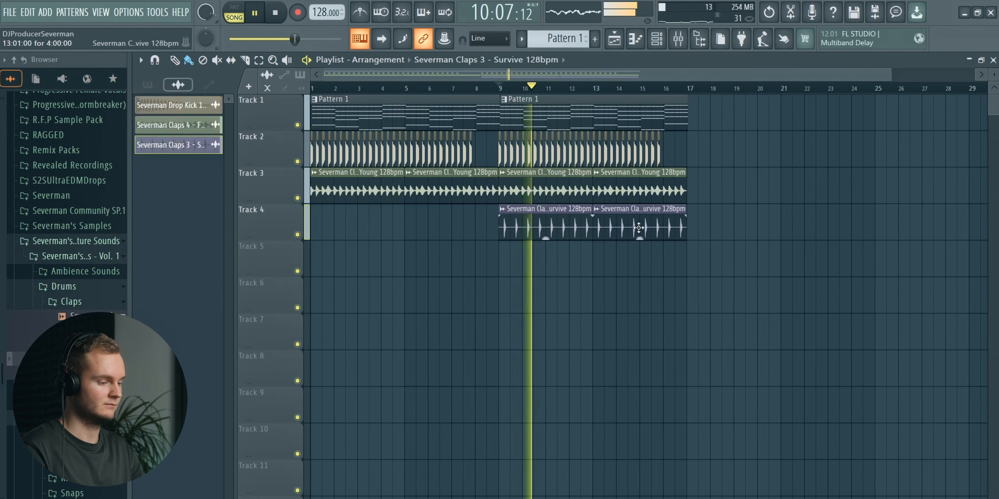
double_click(562, 209)
left_click_drag(278, 346, 278, 352)
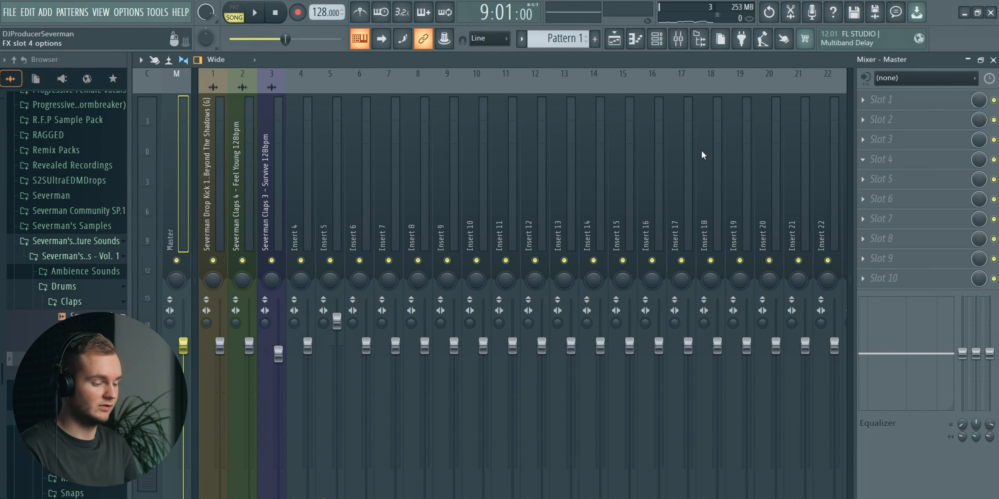
- Add Fruity Limiter to the Master, set its attack, release and sustain to minimum, and adjust its gain during playback
left_click(682, 493)
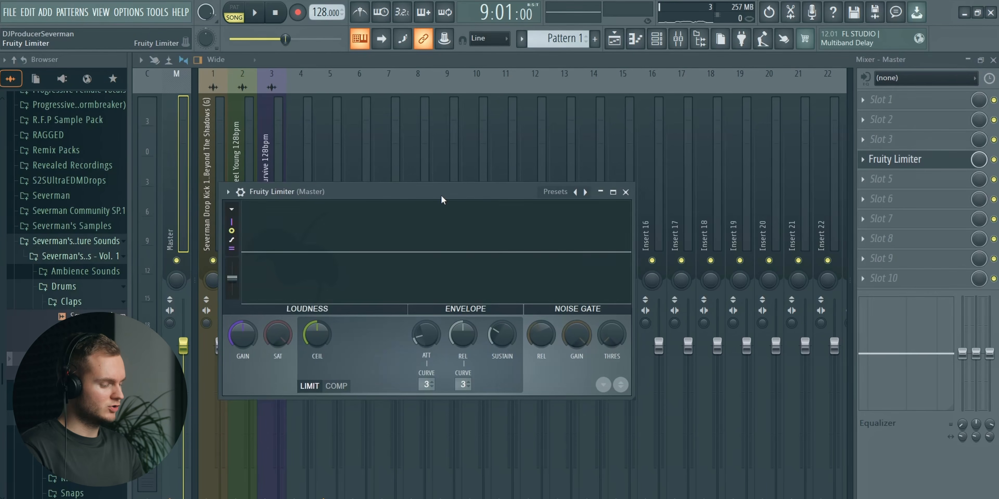
left_click_drag(441, 196, 506, 162)
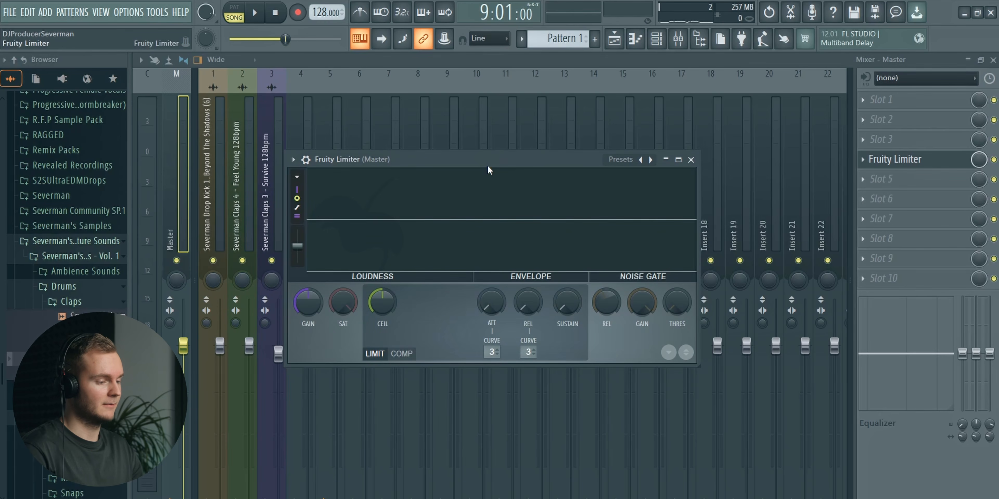
key("space")
mouse_move(310, 307)
left_mouse_down()
mouse_move(310, 291)
mouse_move(309, 309)
left_mouse_up()
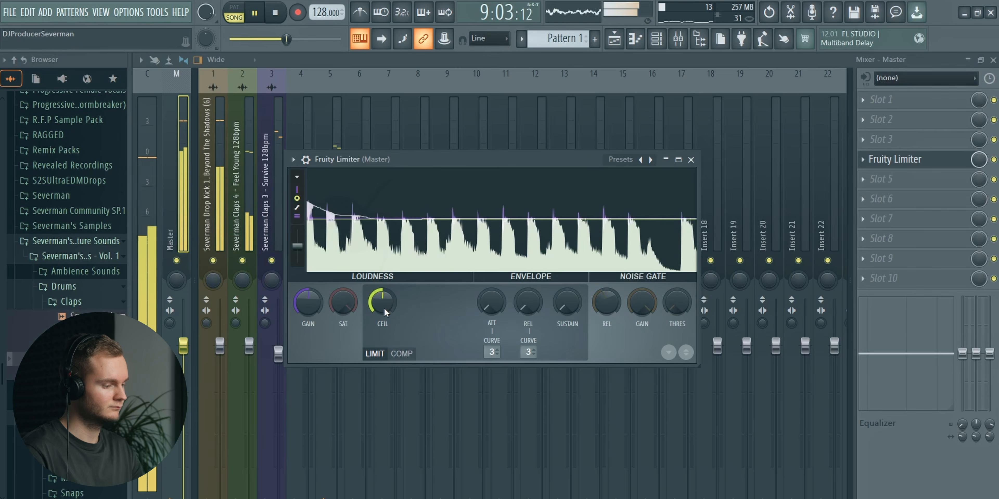
- Compare the Master's level during playback with the Fruity Limiter bypassed and re-enabled
left_click(994, 159)
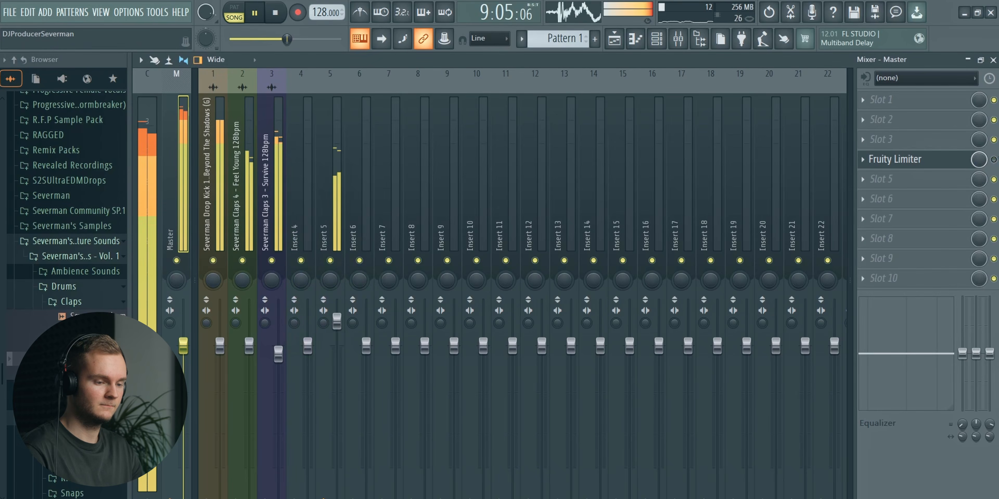
left_click(993, 160)
key("space")
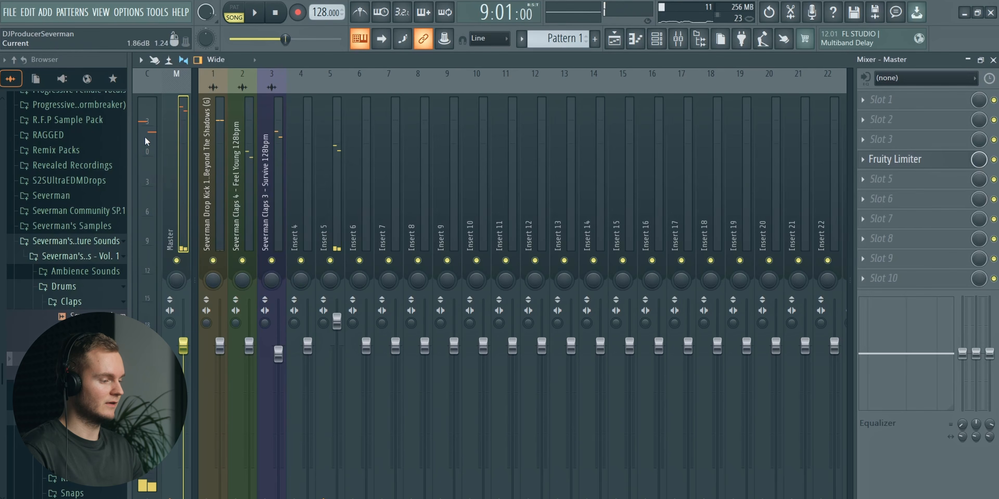
key("space")
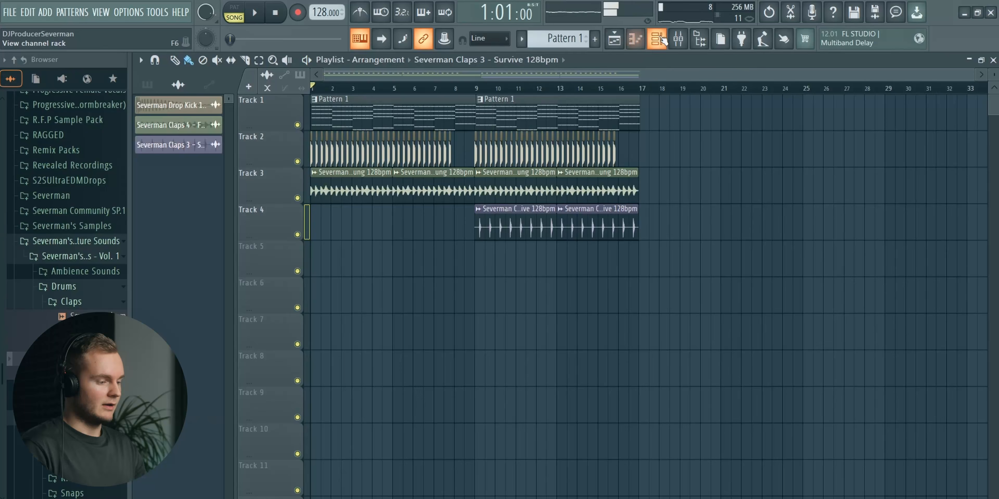
- Add the Severman Ride 2 - Feel Young 128bpm loop across Track 5 and trim the Track 3 and Track 5 loops to end at bars 8 and 16
key("F6")
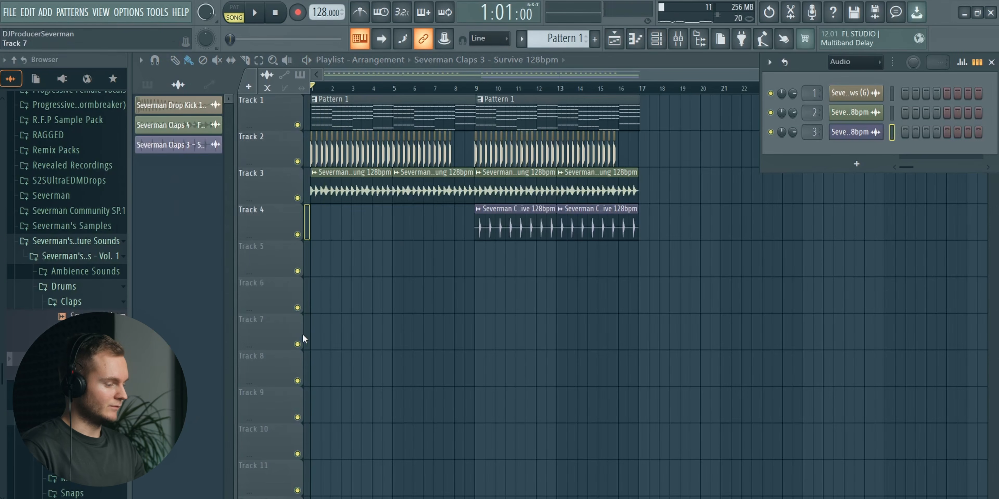
left_click(73, 303)
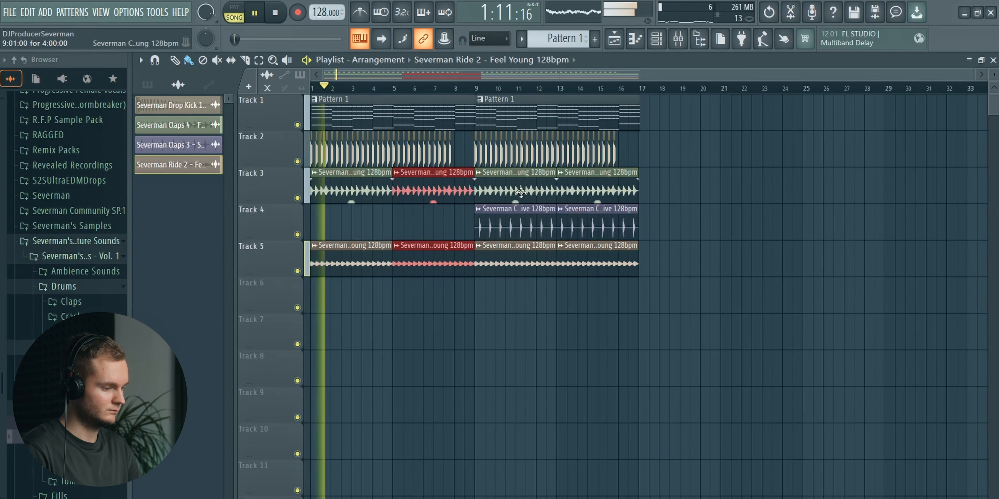
left_click(616, 267, "ctrl+shift")
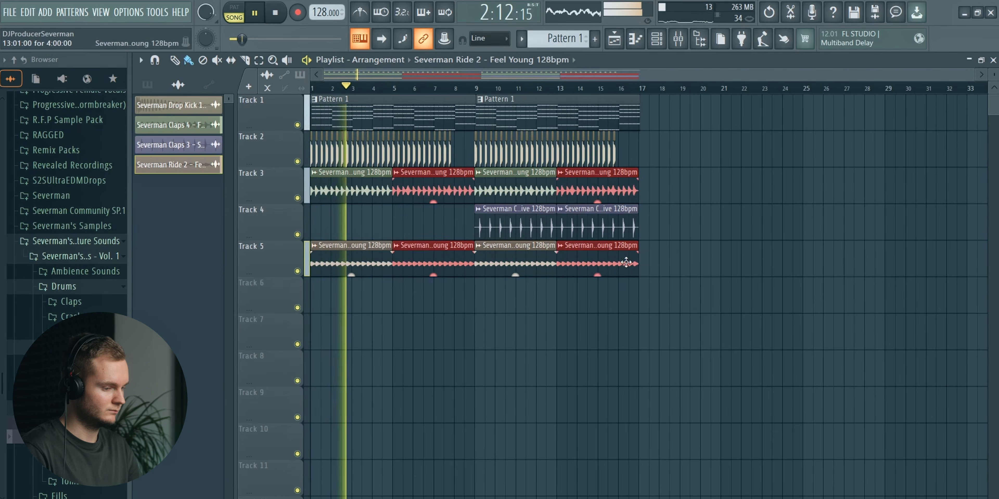
left_click_drag(641, 265, 620, 265)
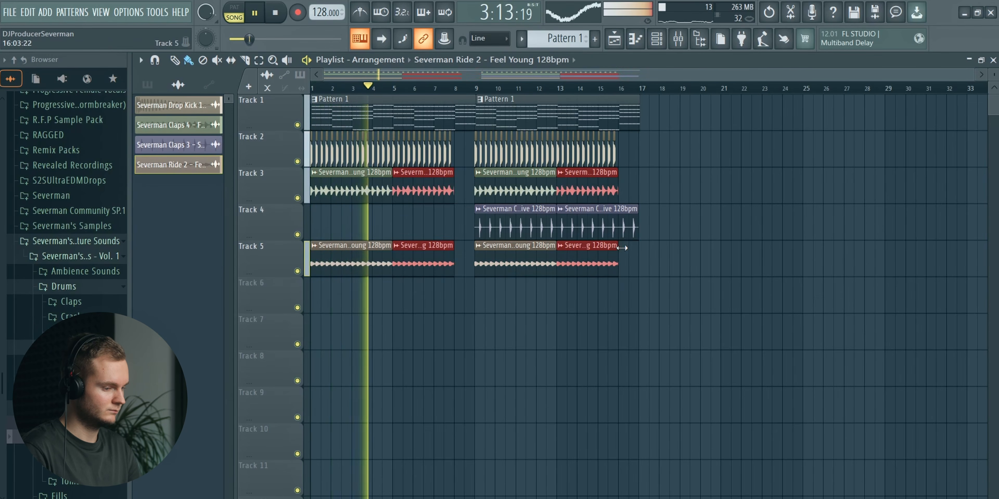
left_click(626, 308)
right_click(626, 307)
left_click(574, 246)
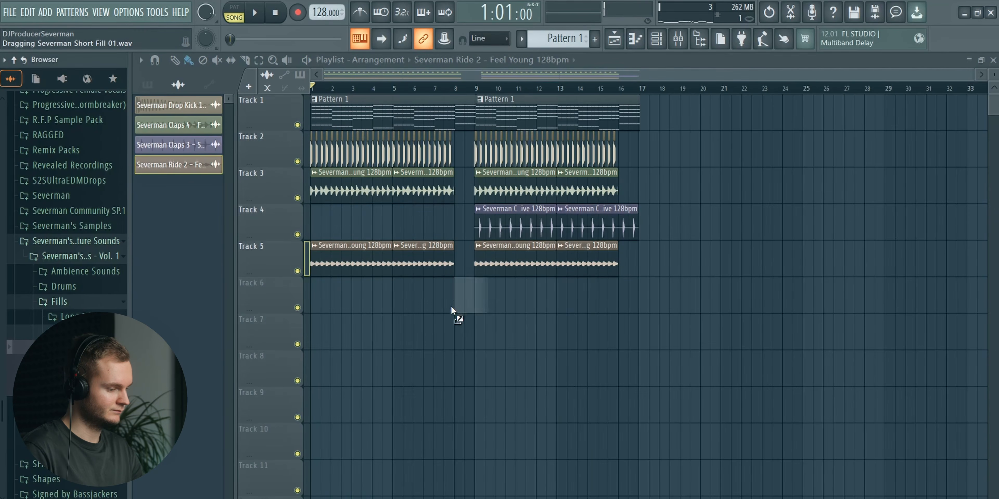
- Place Severman Short Fill 01 on Track 6 at bar 8 and play the transition from there
left_click_drag(452, 308, 454, 304)
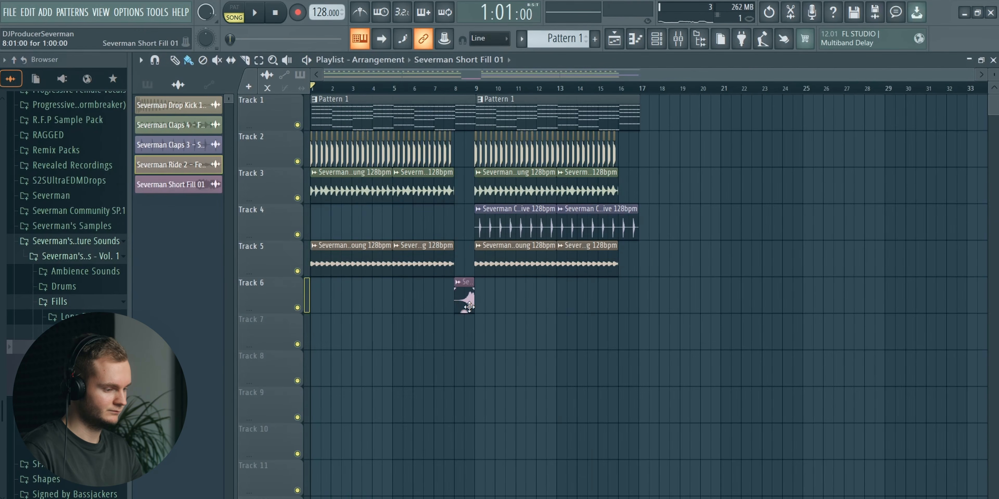
left_click(459, 96)
scroll(459, 96, "up", 3)
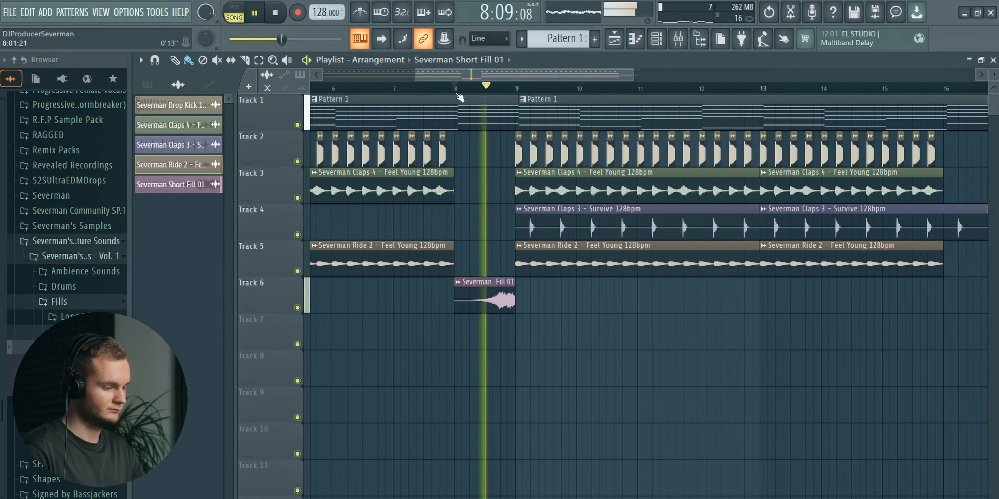
scroll(458, 97, "down", 4)
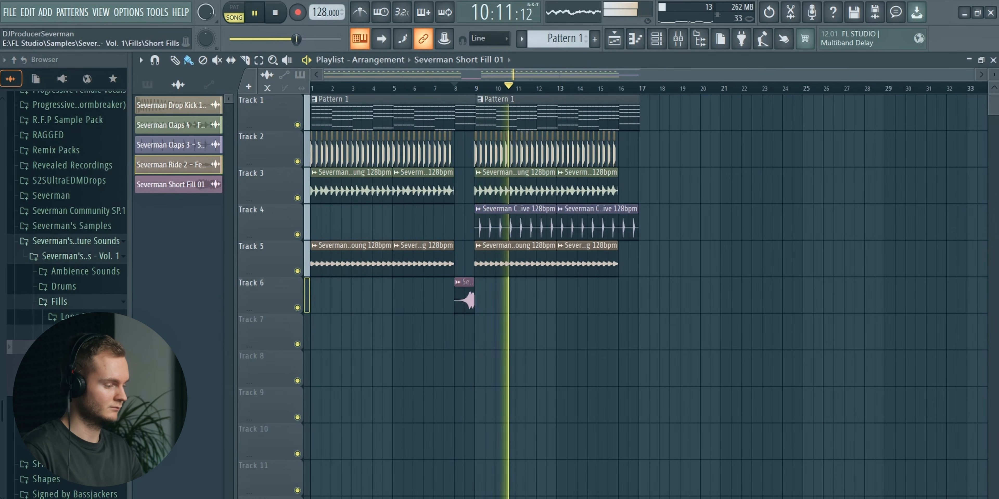
left_click(82, 333)
left_click(80, 306)
key("space")
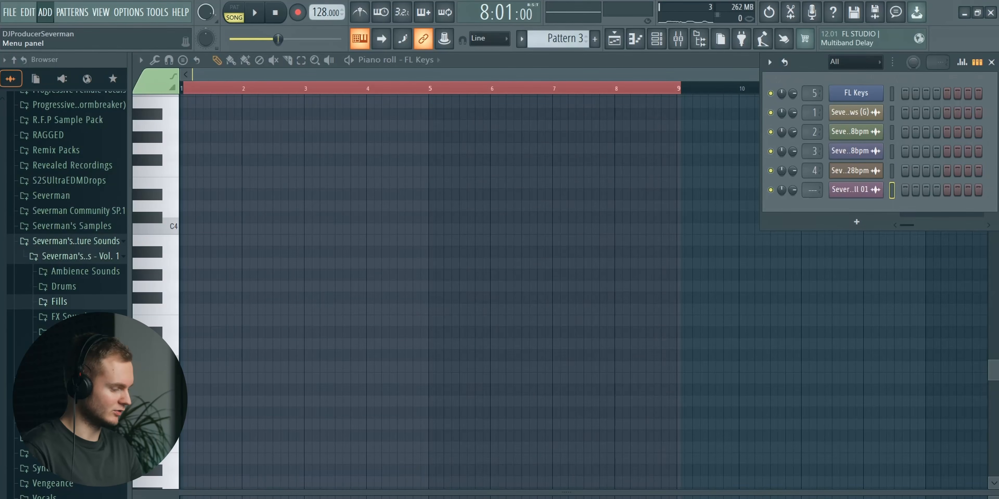
- Add a 3x Osc channel with repeated bass root notes in Pattern 3 and open its settings
left_click(856, 209)
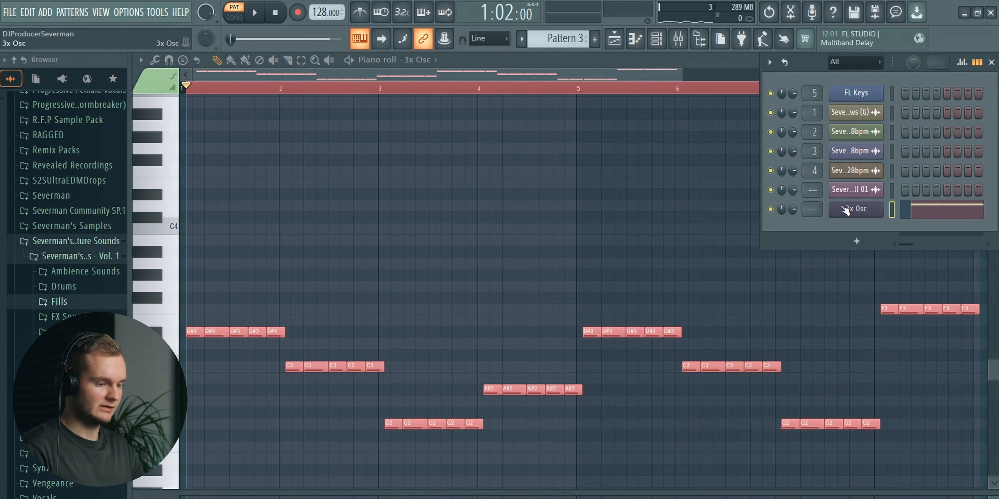
left_click(846, 211)
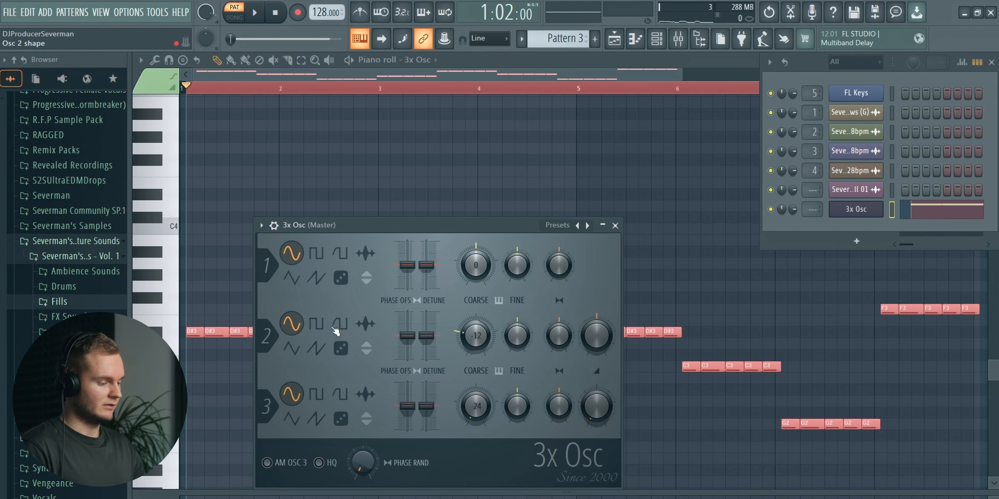
- During playback, set 3x Osc's oscillator 2 coarse pitch to 0, oscillator 1 coarse pitch to -12, and oscillator 2 mix level to 29%
key("space")
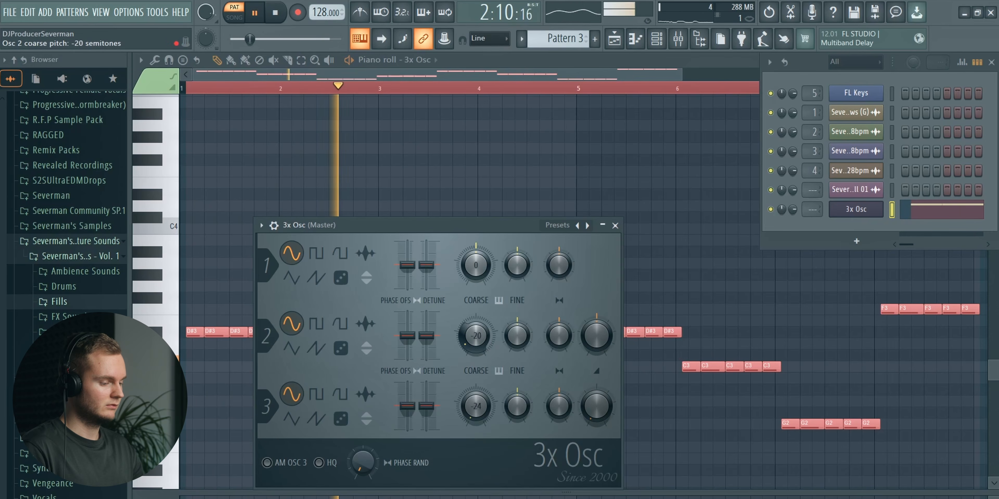
left_click_drag(475, 327, 476, 310)
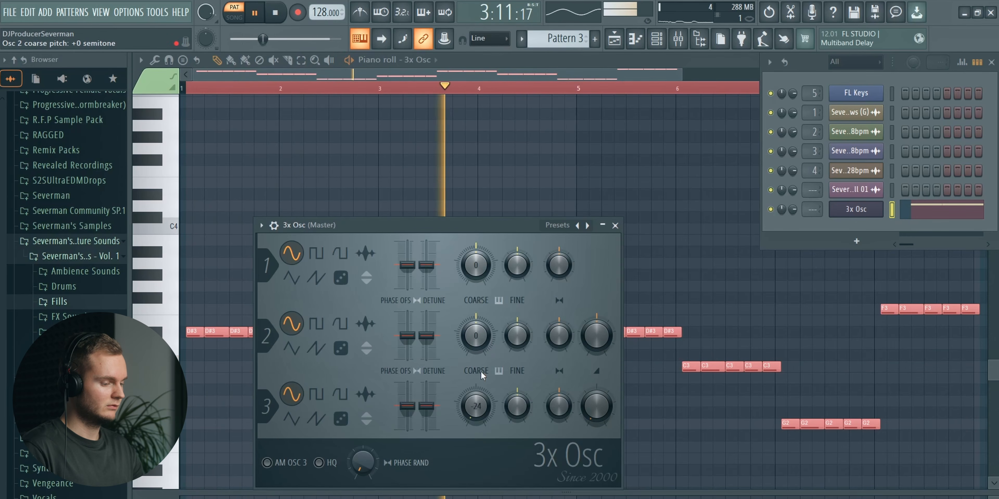
left_click_drag(477, 267, 478, 283)
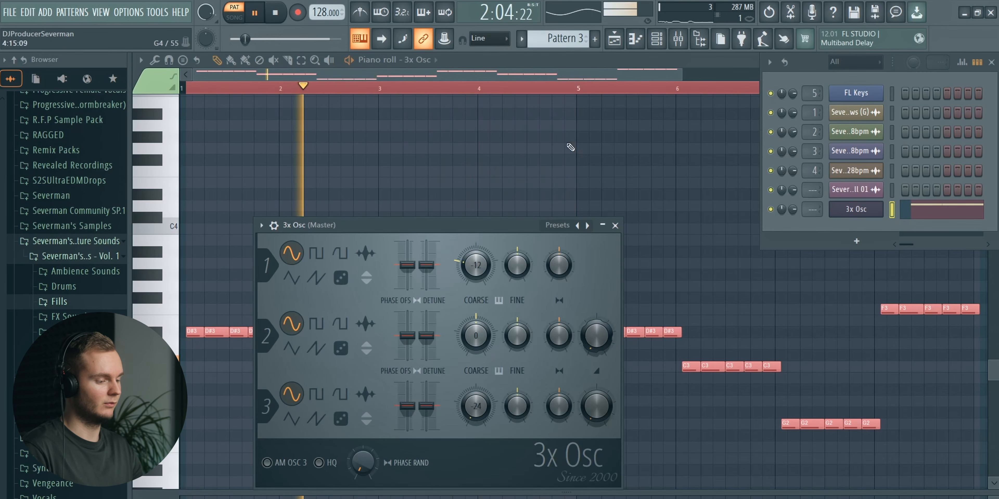
left_click_drag(493, 223, 629, 124)
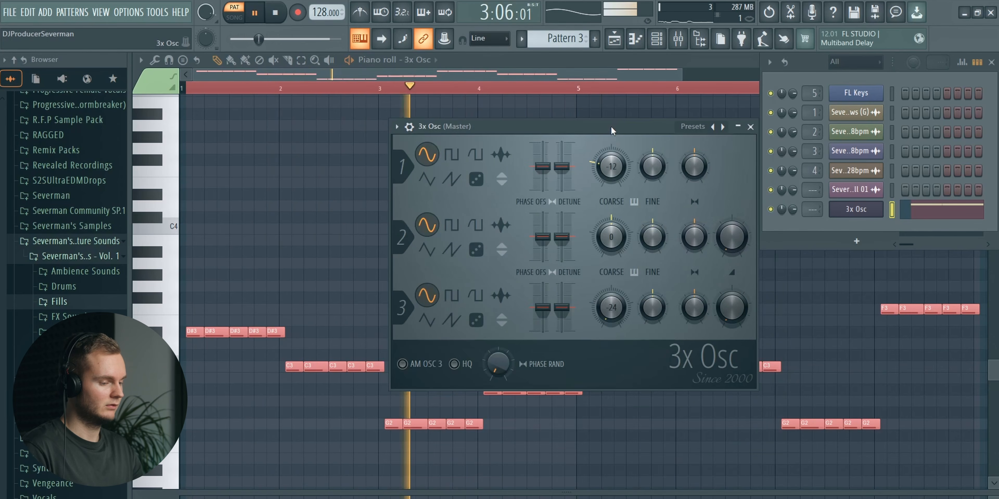
key("space")
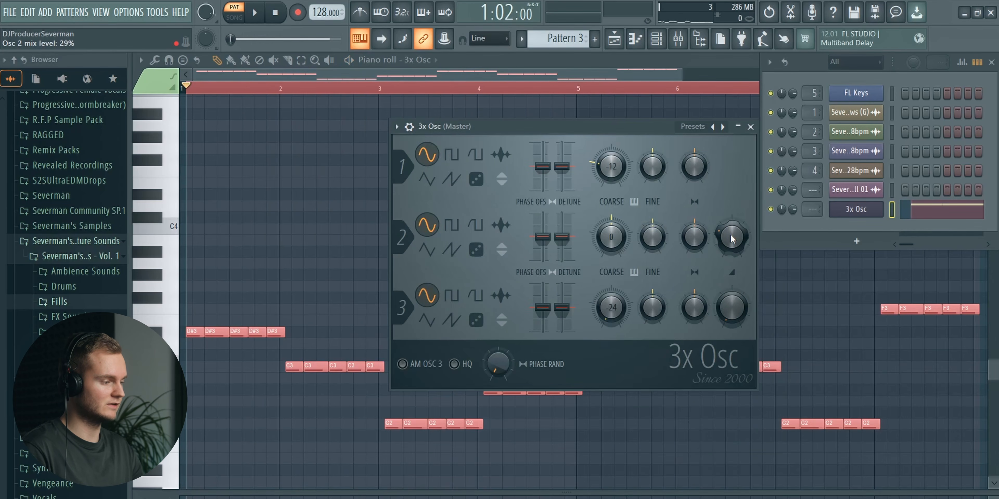
- Audition the bass, change oscillator 1's shape to sawtooth, and route the 3x Osc to mixer track 6 named Sub
key("space")
left_click(849, 212)
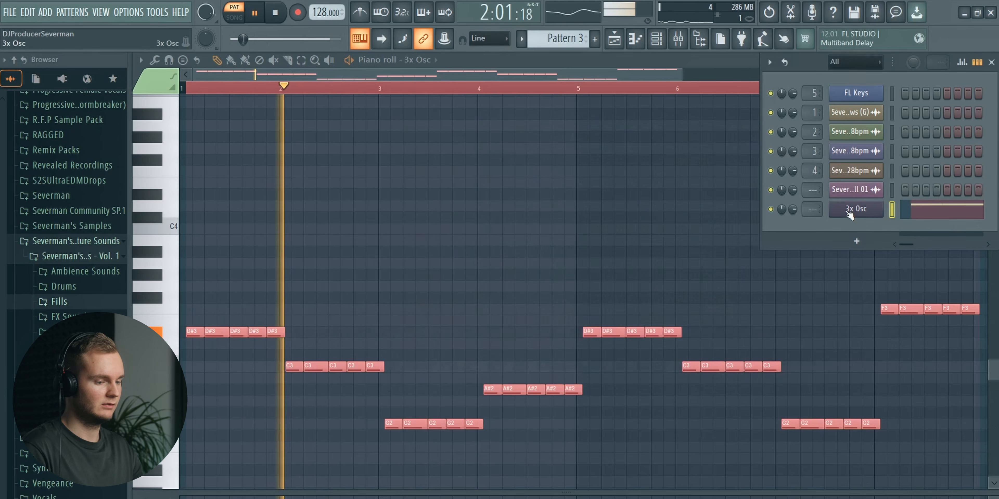
left_click(856, 211)
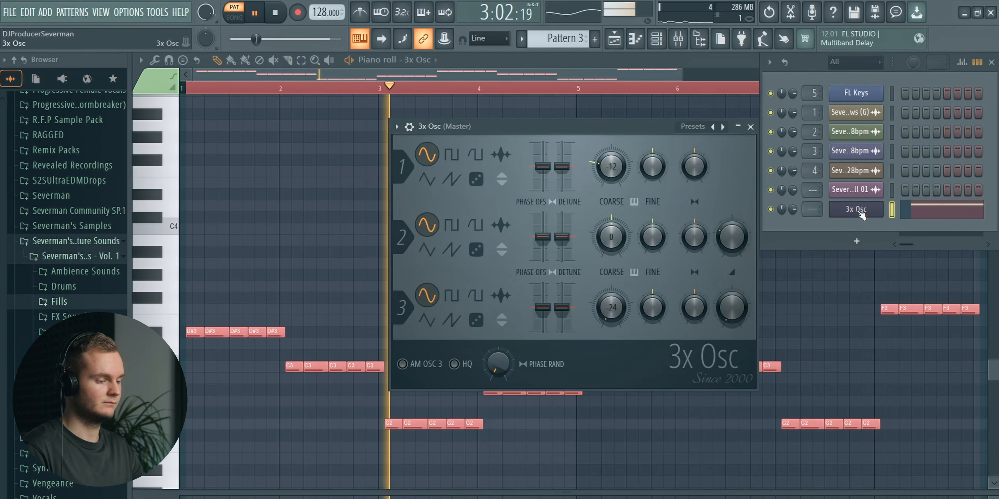
left_click(451, 179)
key("space")
left_click(876, 209)
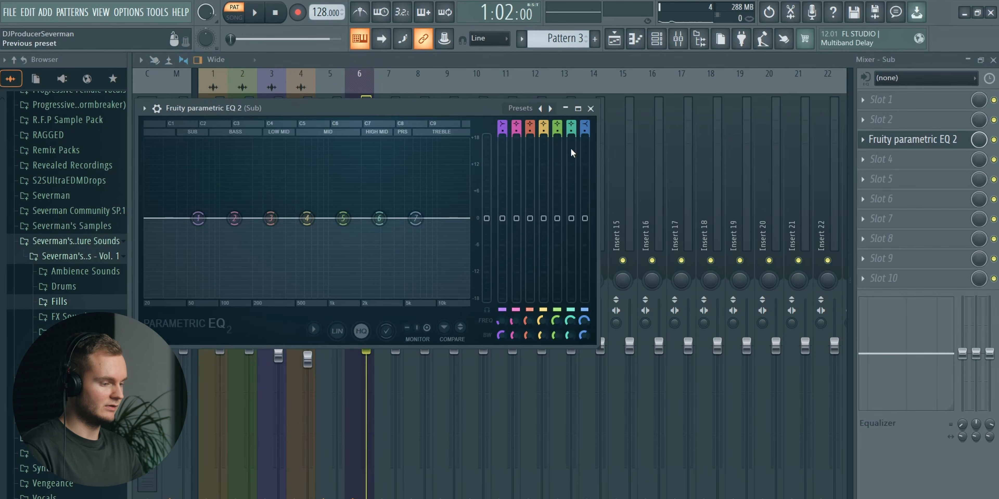
- Load the 20Hz + 18kHz cut preset in the Sub track's Fruity parametric EQ 2 and set the band 7 low pass to 191 Hz
left_click(573, 151)
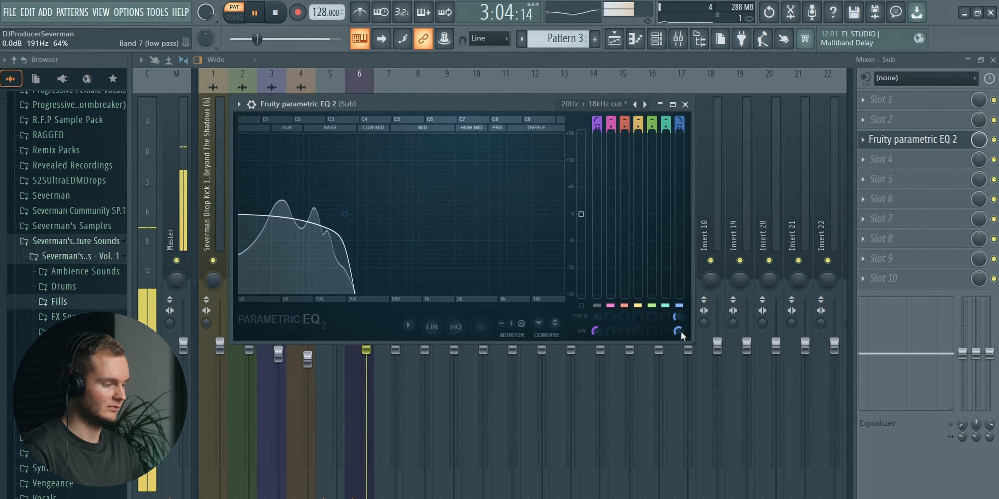
key("space")
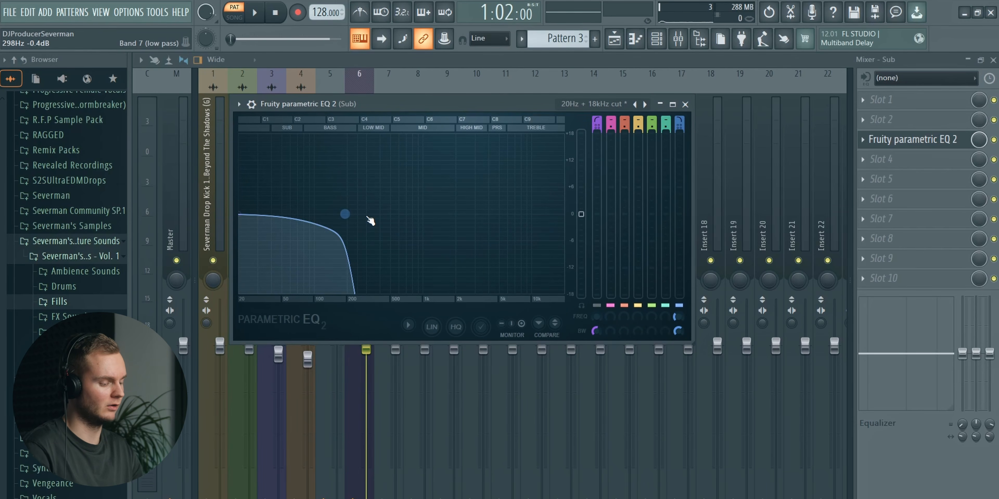
key("space")
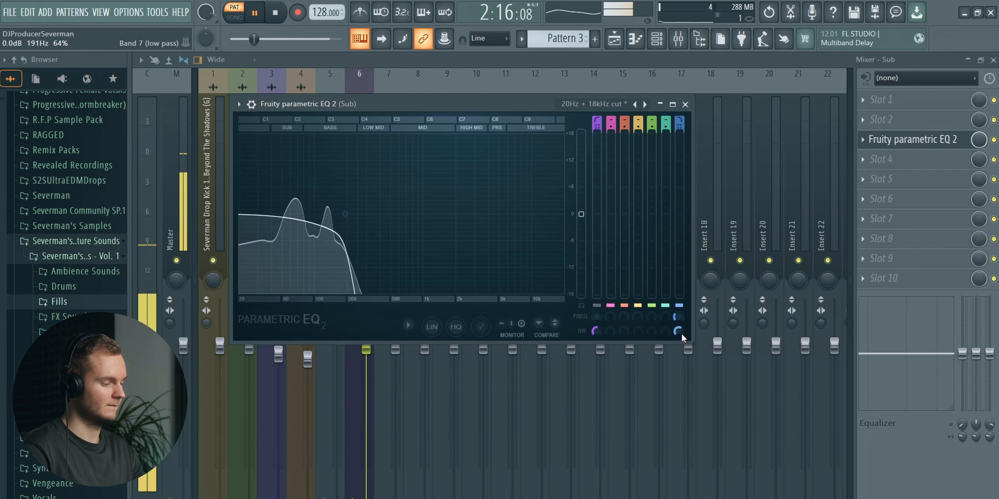
left_click_drag(681, 334, 681, 334)
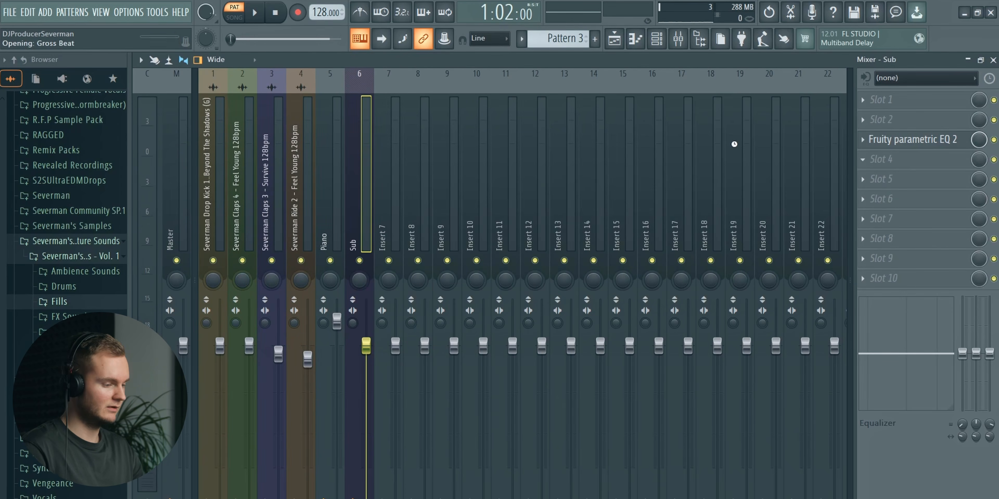
- Draw a Gross Beat volume envelope on the Sub track that starts at zero and curves up to full volume after half a beat
left_click(195, 320)
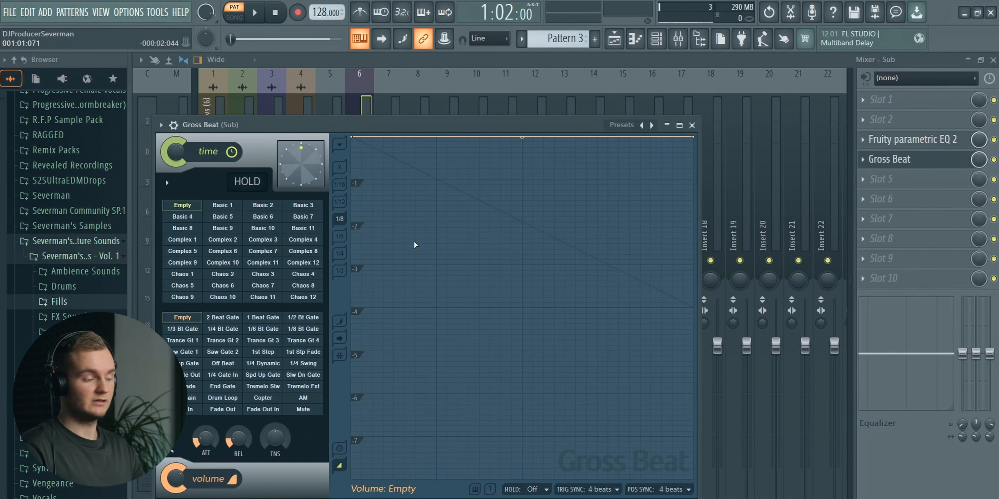
left_click_drag(353, 138, 352, 480)
right_click(406, 340)
left_click_drag(405, 340, 396, 128)
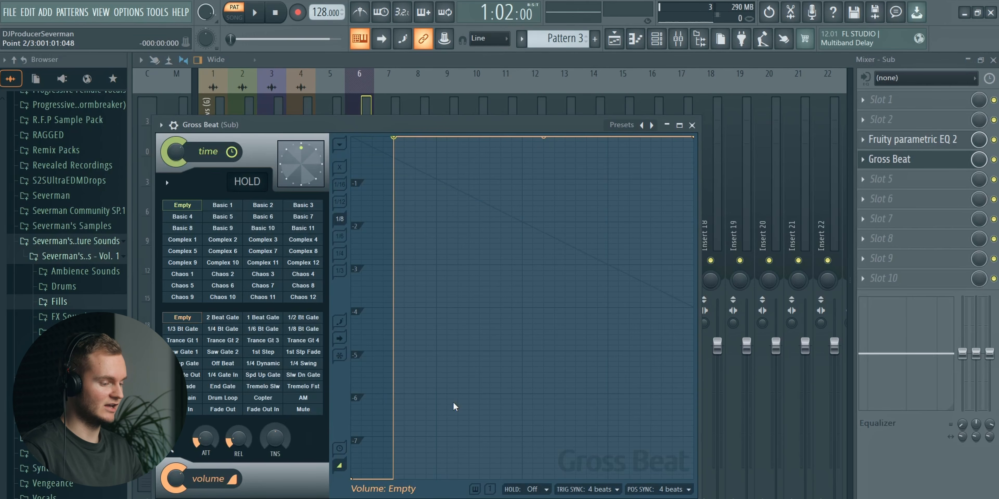
left_click(432, 194)
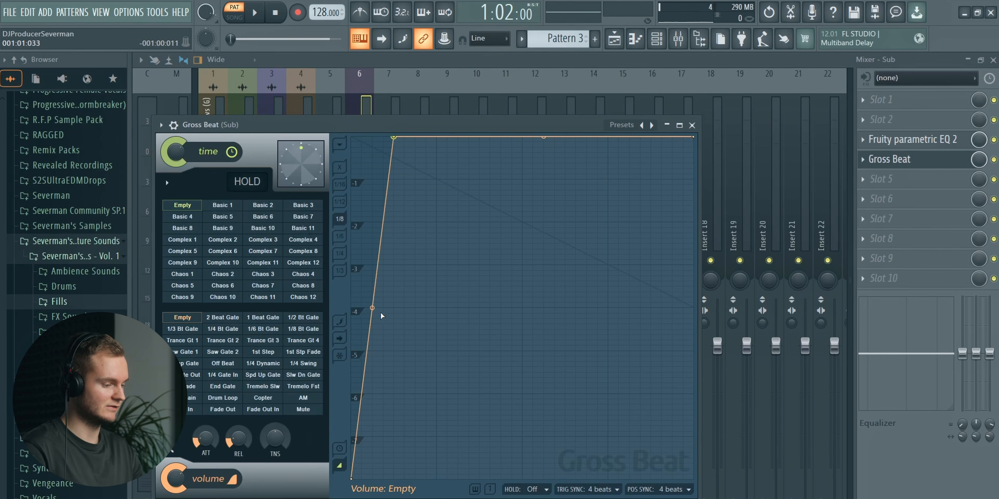
left_click_drag(372, 308, 372, 465)
- Play the pattern, lower the last point of the Gross Beat volume envelope to zero, and close the plugin
key("space")
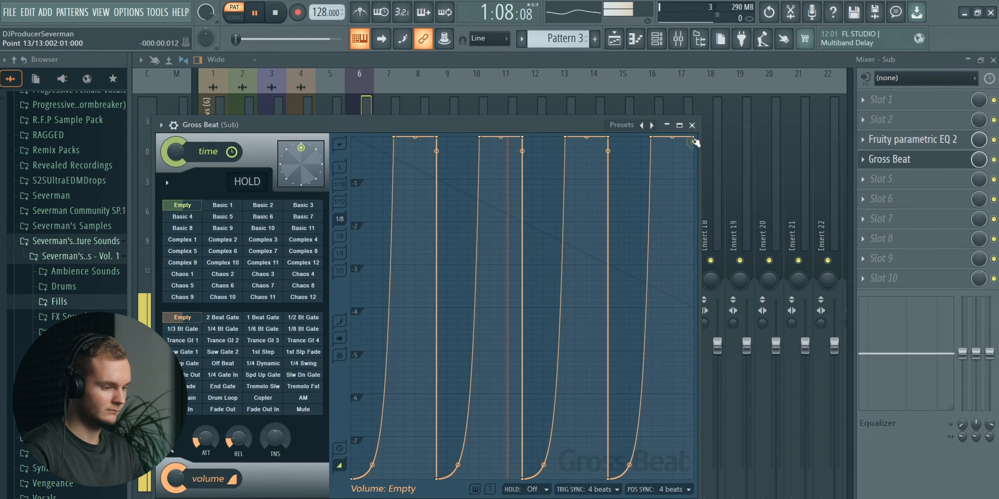
left_click_drag(693, 138, 693, 479)
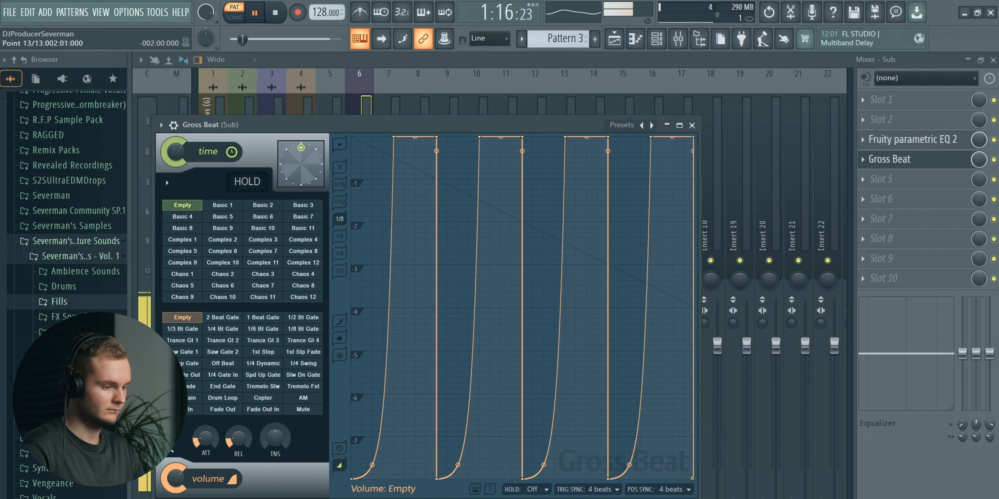
left_click(910, 165)
key("space")
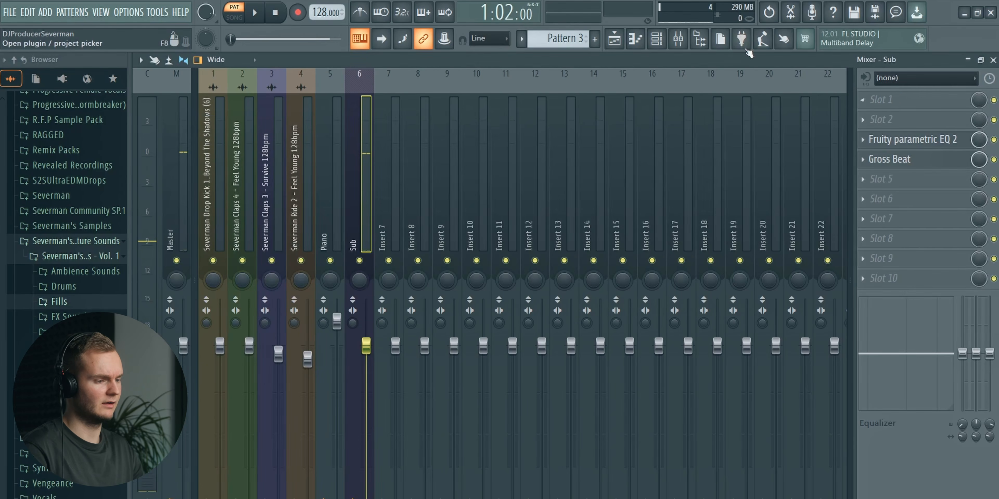
- Place Pattern 3 in the playlist at bar 1 and move its track up to Track 2 during song playback
left_click(614, 39)
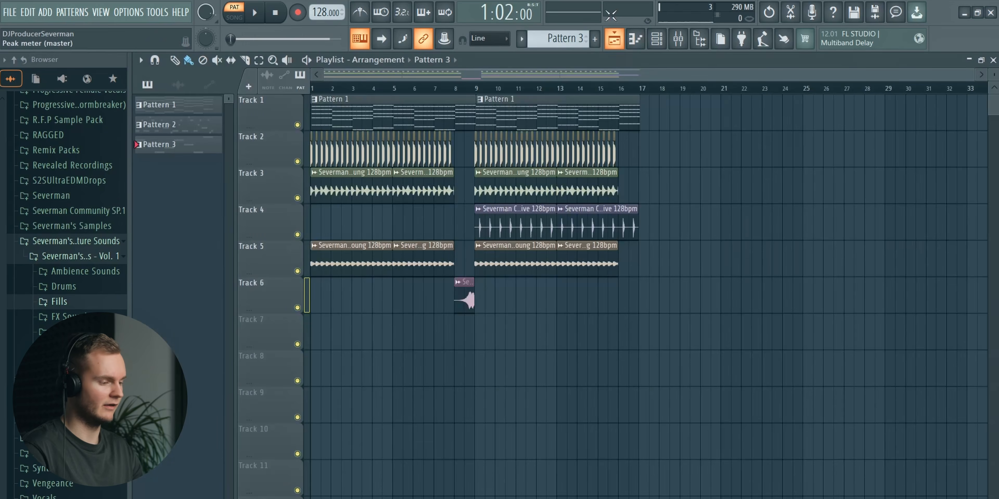
left_click(234, 12)
left_click(325, 332)
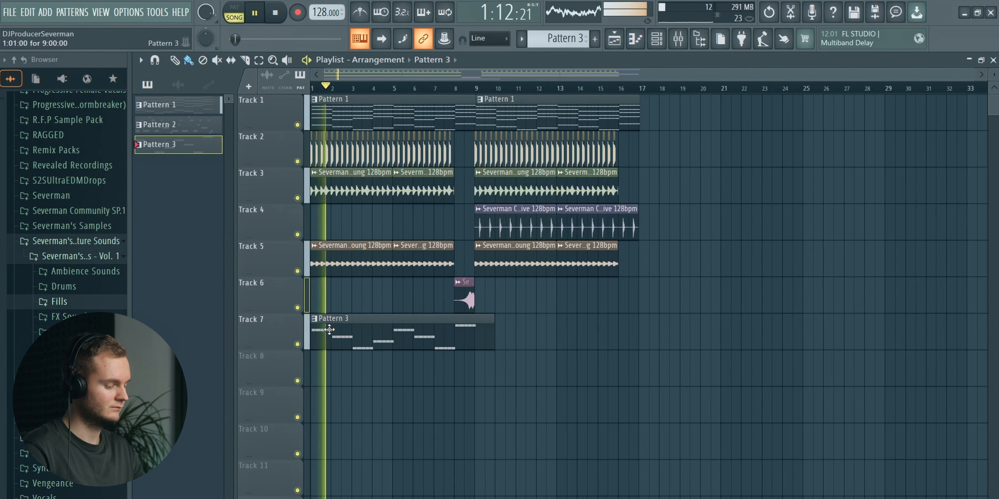
left_click_drag(280, 332, 276, 137)
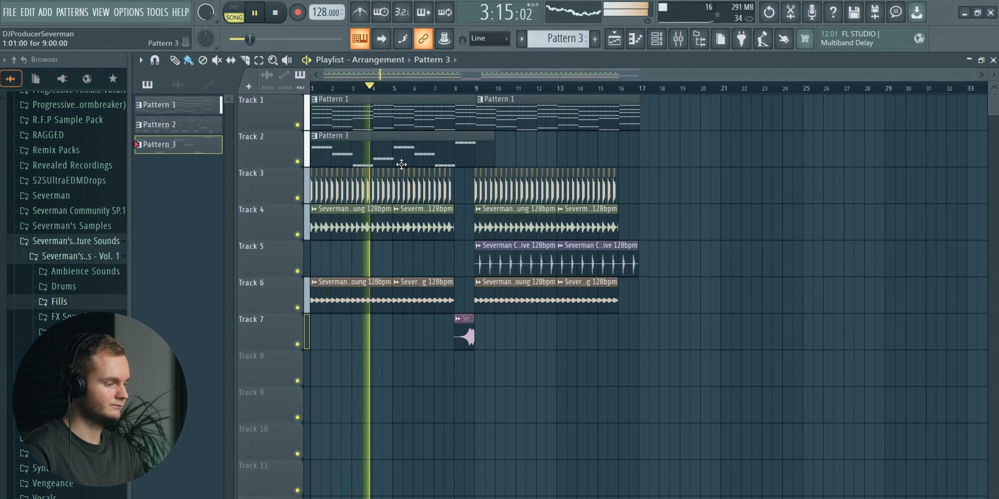
- Shorten the Pattern 3 clip on Track 2 to the end of the first Pattern 1 clip and place a second Pattern 3 clip directly after it
scroll(535, 137, "up", 5)
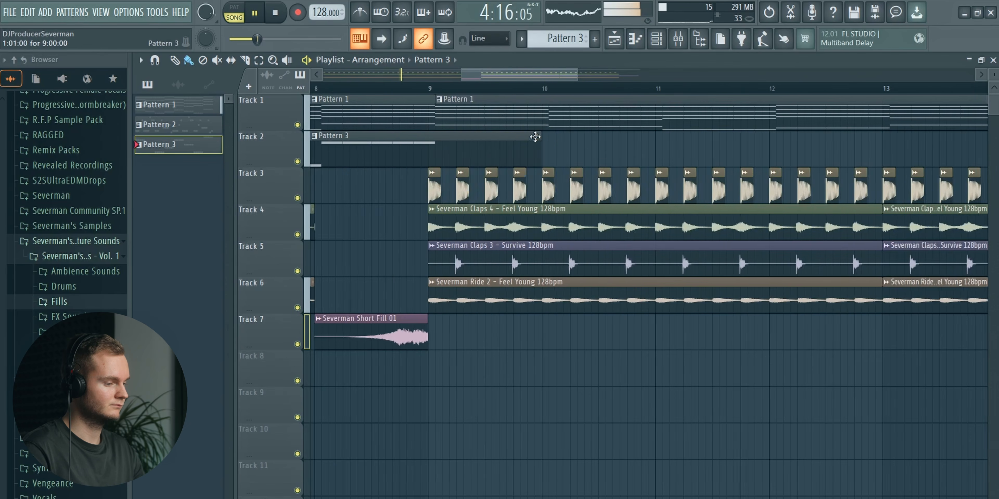
left_click_drag(541, 140, 431, 151)
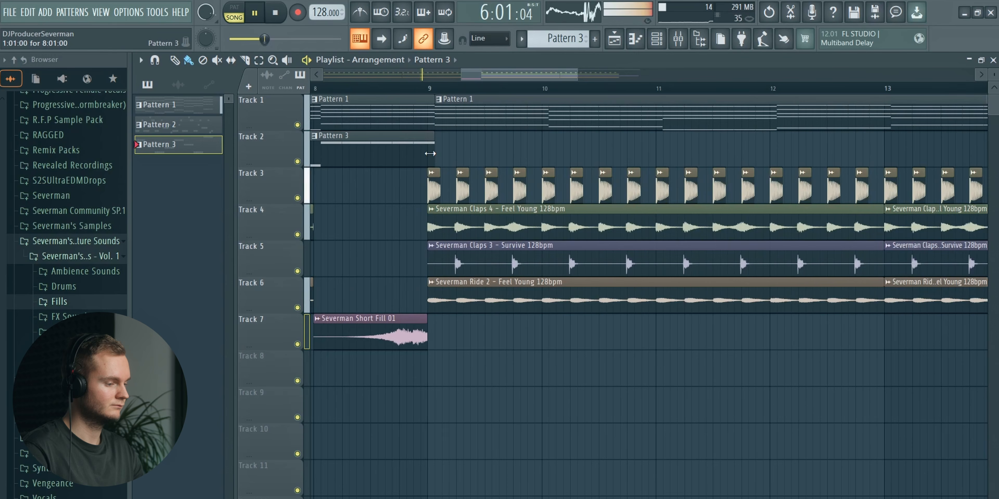
left_click(441, 149)
scroll(442, 153, "up", 3)
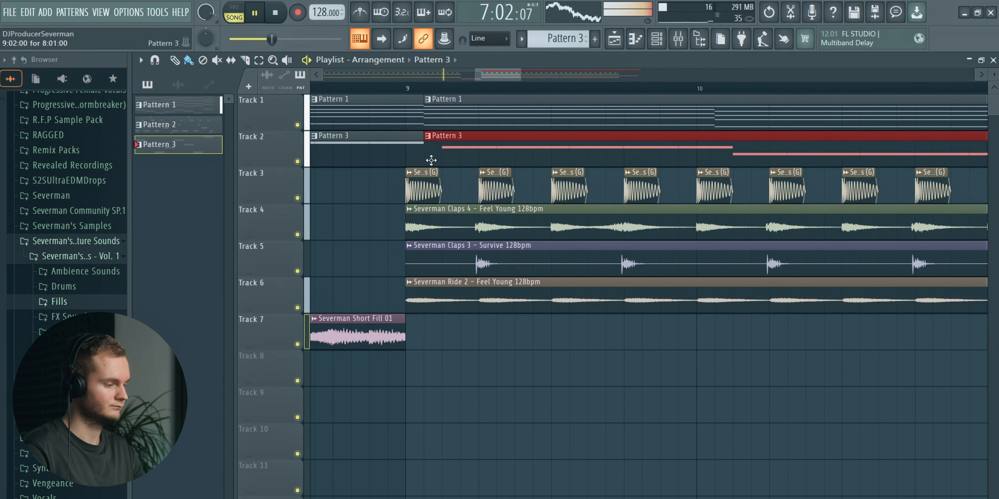
left_click_drag(481, 149, 463, 147)
scroll(463, 89, "down", 7)
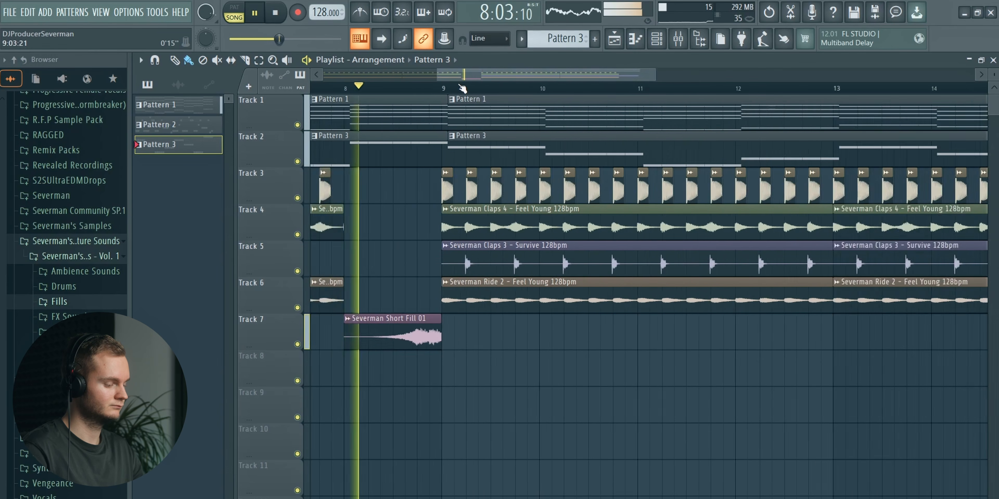
key("space")
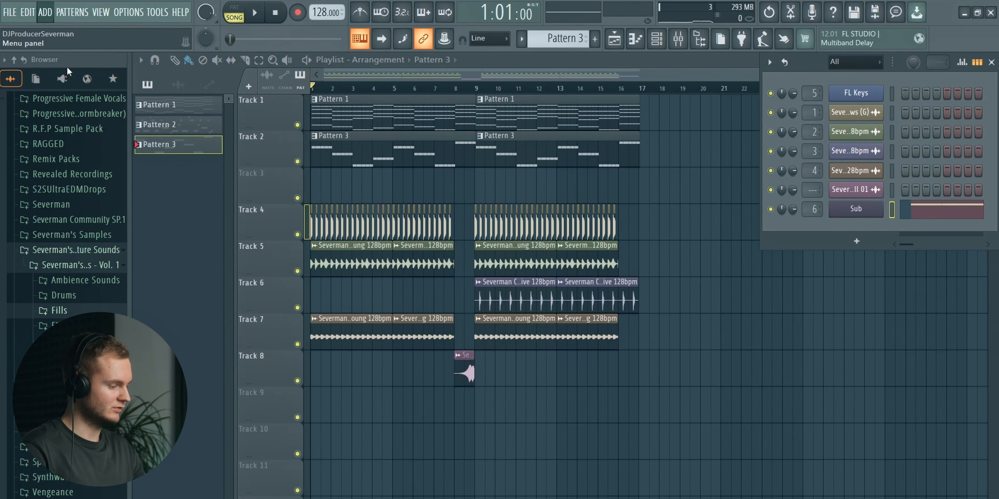
- Add a GMS channel with a five-note-per-bar bass line in Pattern 4, transpose its notes up one octave and replay the pattern
left_click(923, 257)
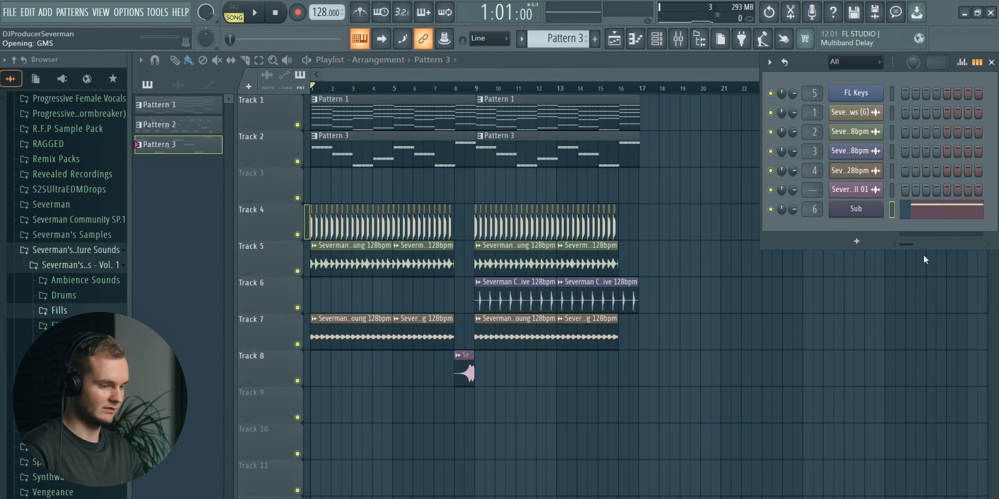
scroll(573, 46, "down", 1)
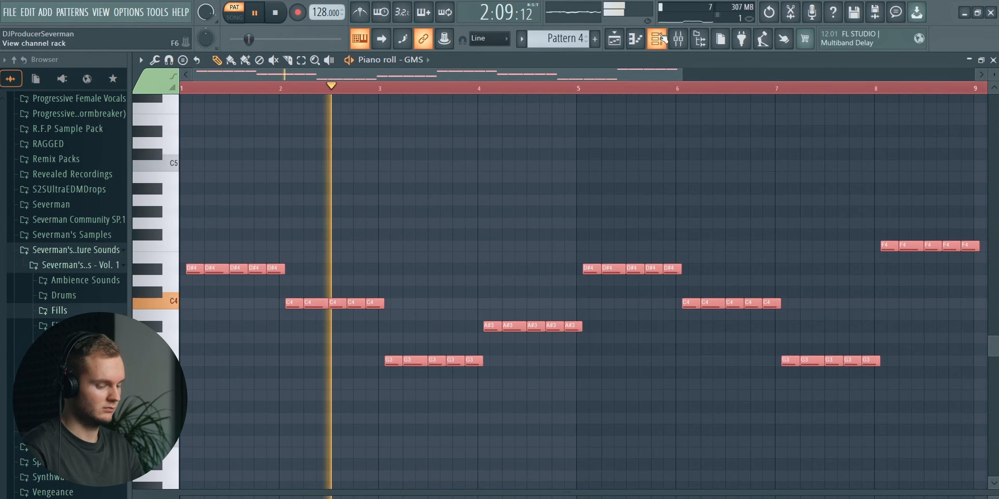
key("ctrl+Up")
key("space")
key("space")
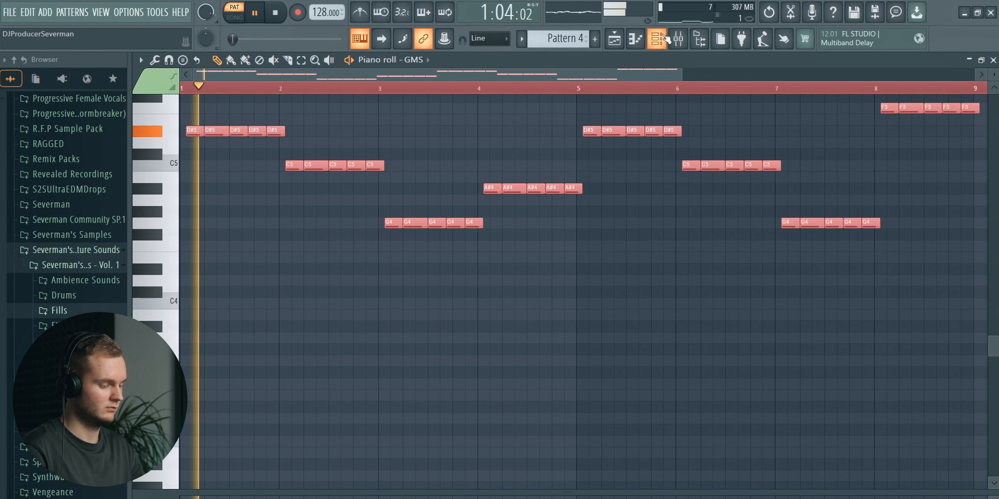
- Open the GMS synth with the Agressive TE program from the Basses bank and rename its channel Mid 1
scroll(618, 261, "up", 1)
left_click(661, 42)
left_click(660, 41)
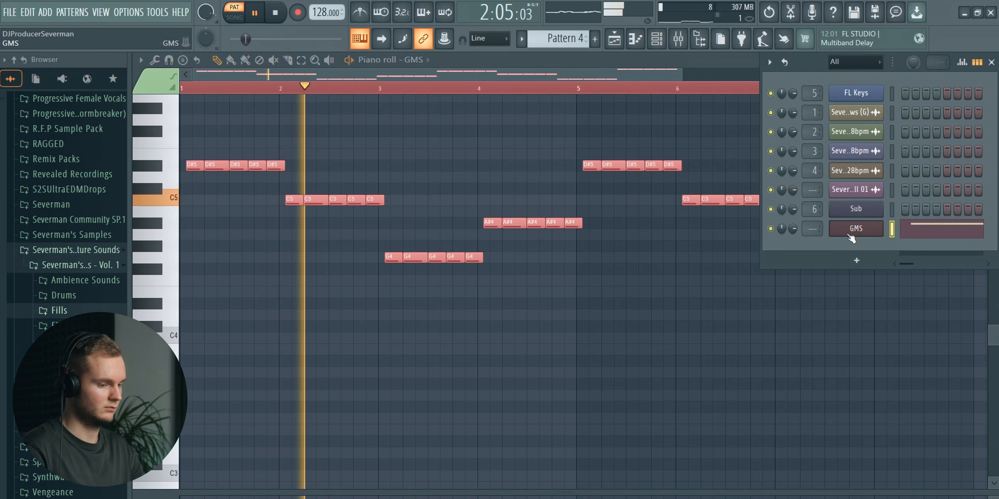
left_click(855, 228)
key("space")
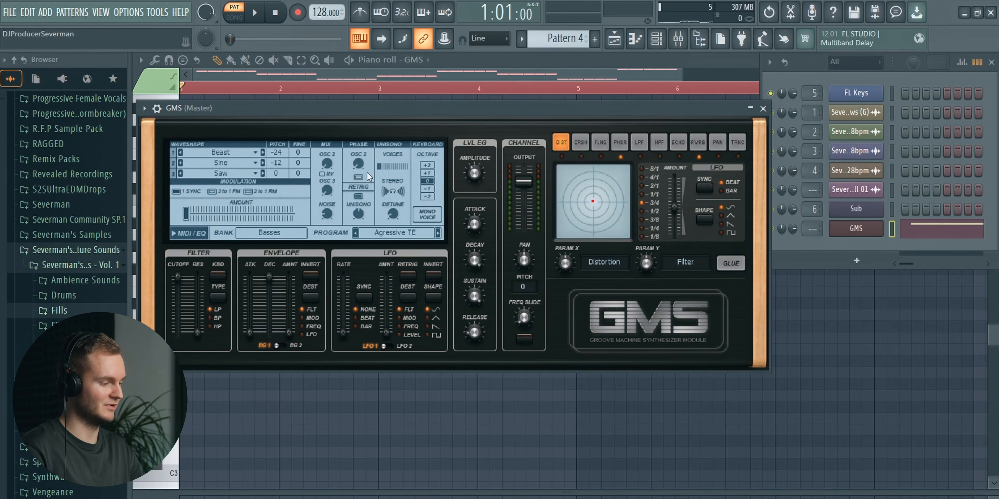
left_click_drag(431, 113, 470, 107)
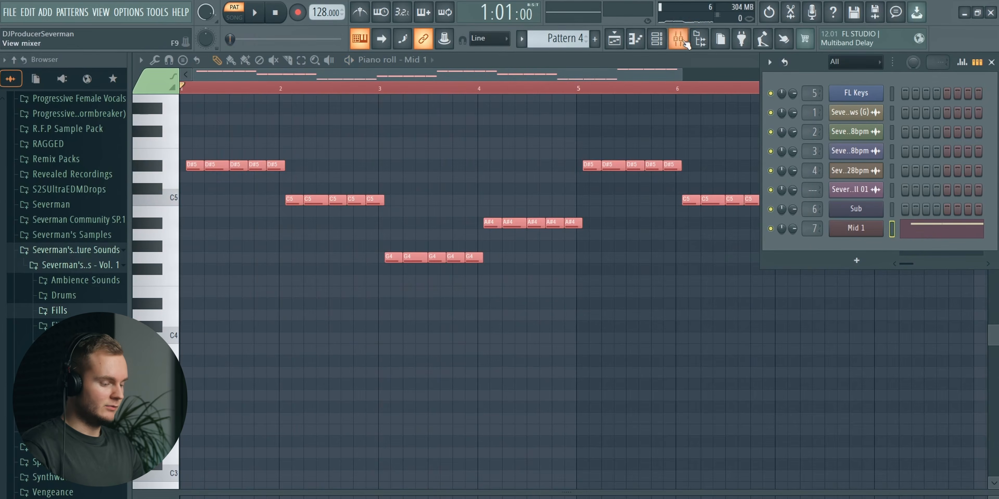
- Link the Mid 1 channel to mixer track 7, add Fruity parametric EQ 2 in slot 4 and raise its band 1 frequency during playback
left_click(678, 39)
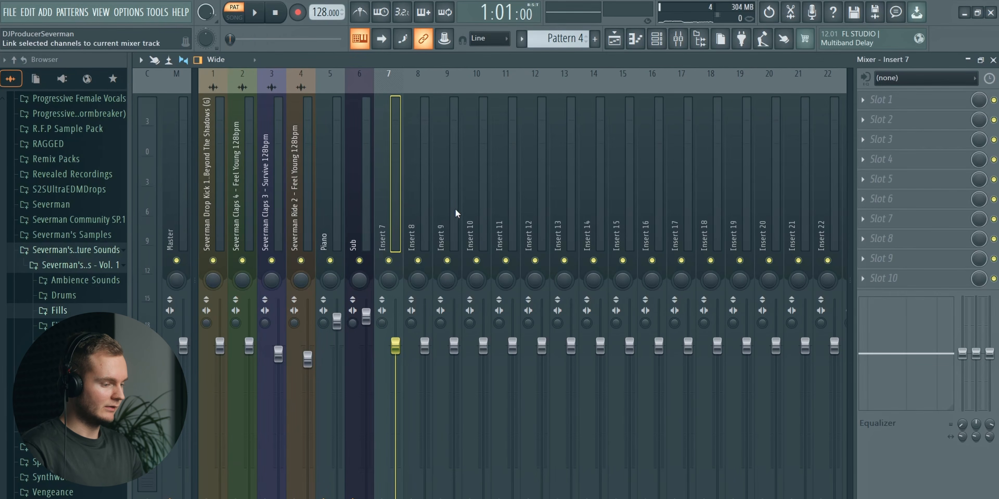
key("ctrl+l")
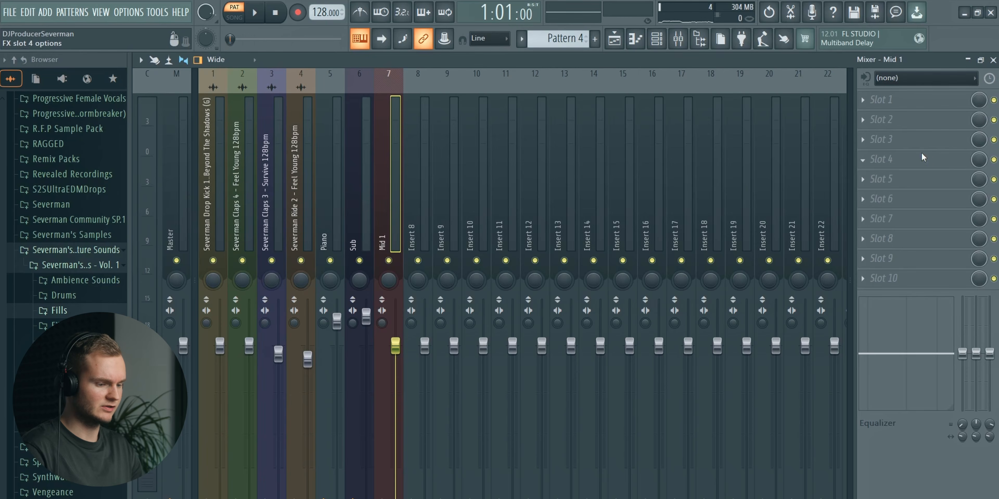
key("space")
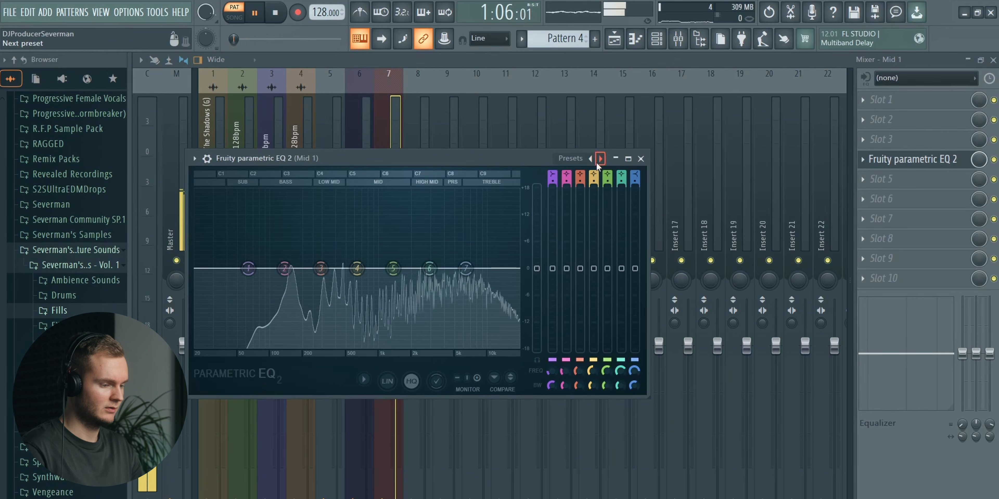
left_click_drag(552, 373, 553, 344)
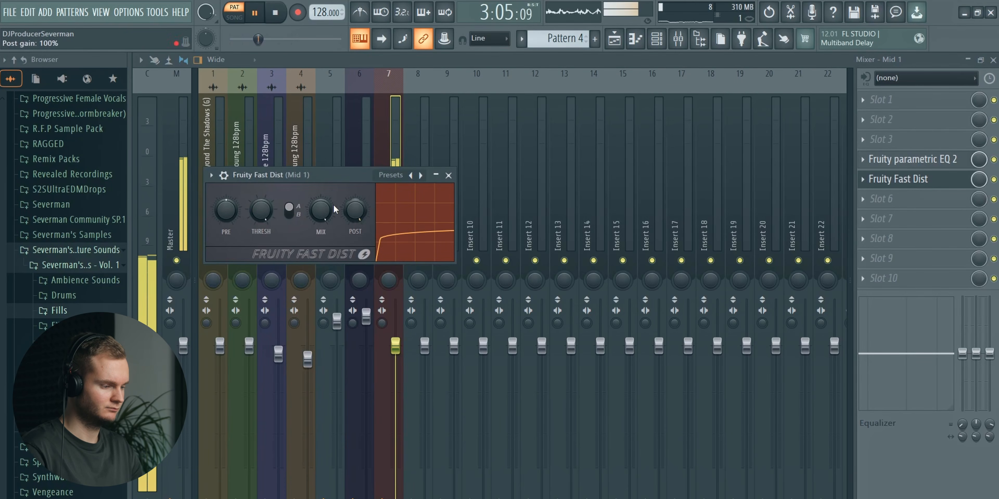
- Load the fuzz preset in the Mid 1 track's Fruity Fast Dist, lower the post gain to 65% and stop playback
left_click(421, 176)
left_click(421, 176)
left_click(422, 175)
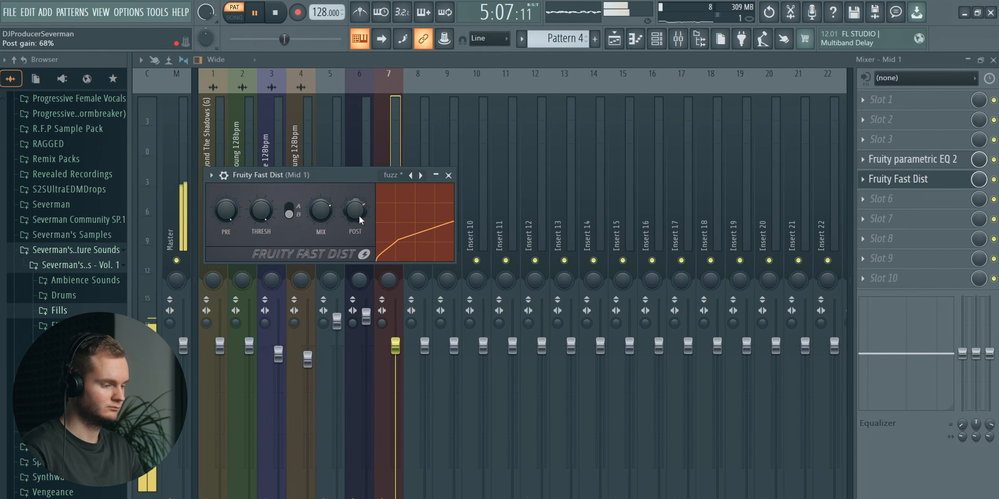
key("Escape")
left_click(959, 180)
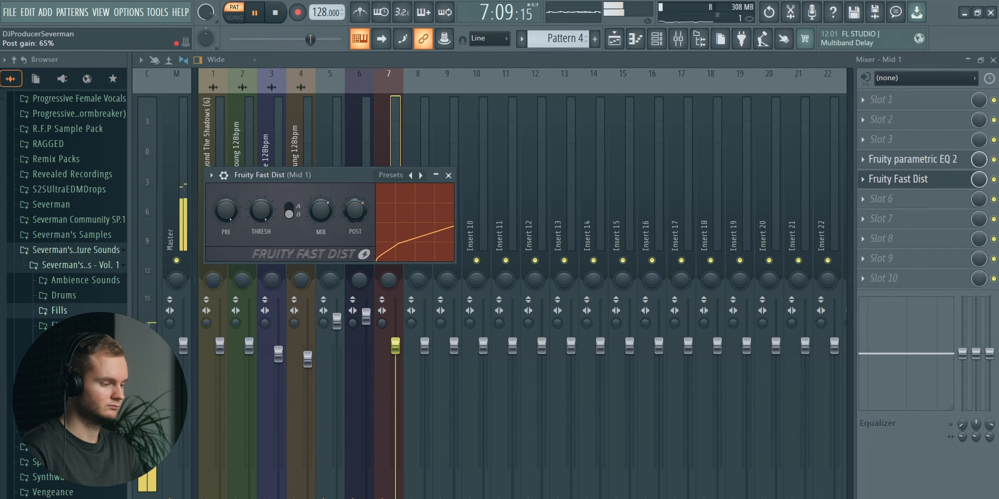
key("Escape")
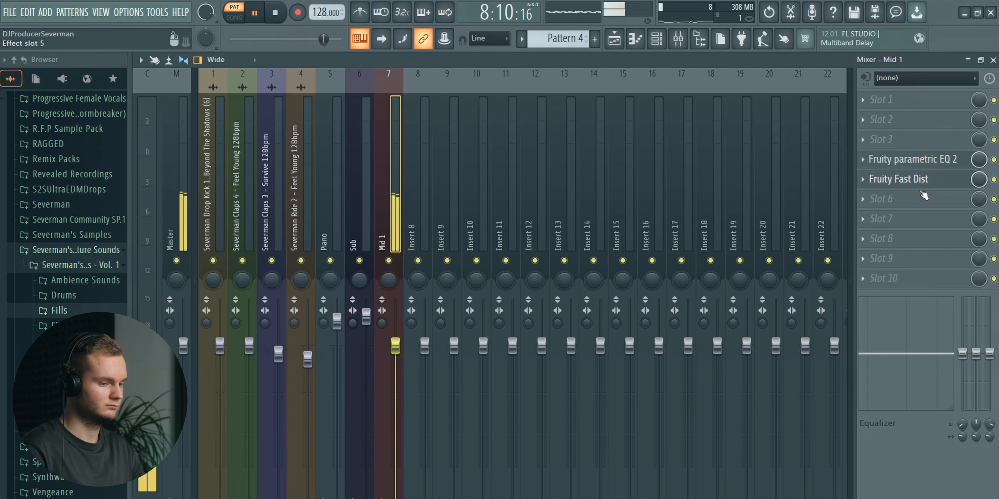
key("space")
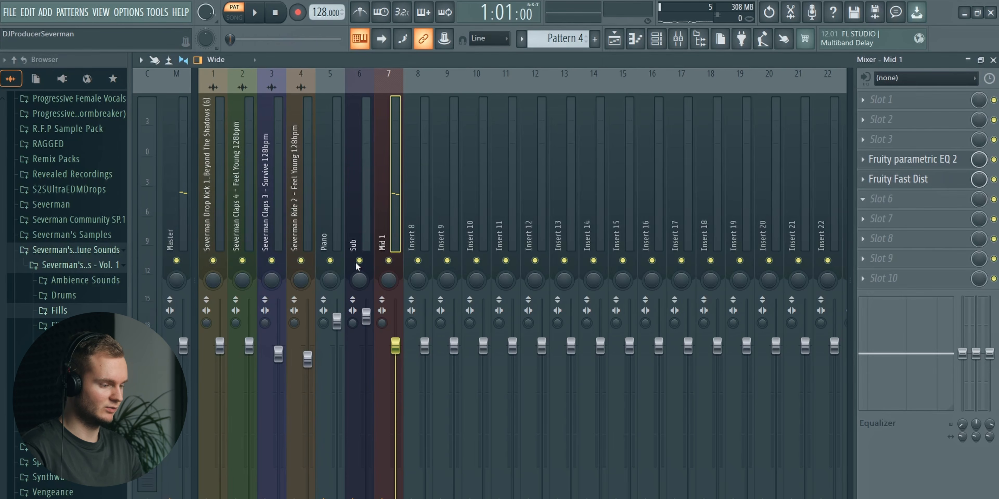
- Save the Sub track's Gross Beat envelope as the Subbass preset and load it in a Gross Beat on the Mid 1 track
left_click(359, 219)
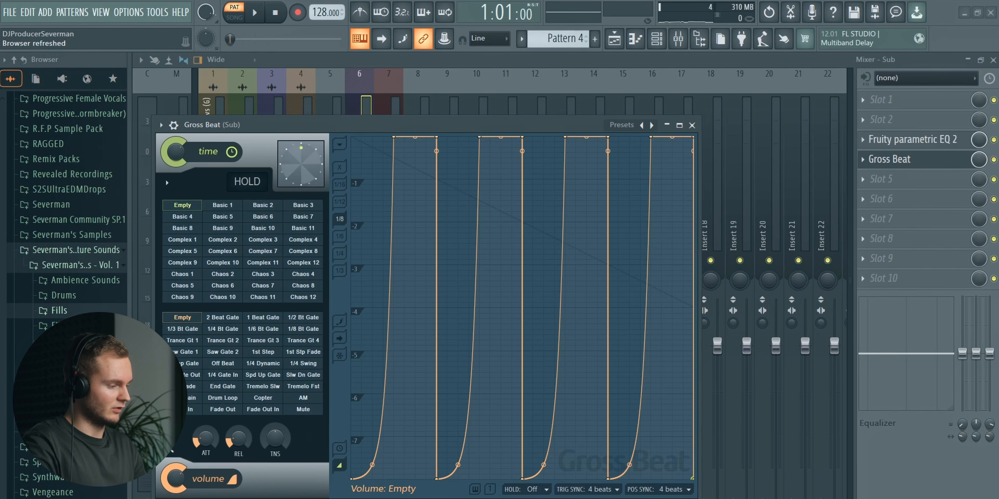
left_click(907, 165)
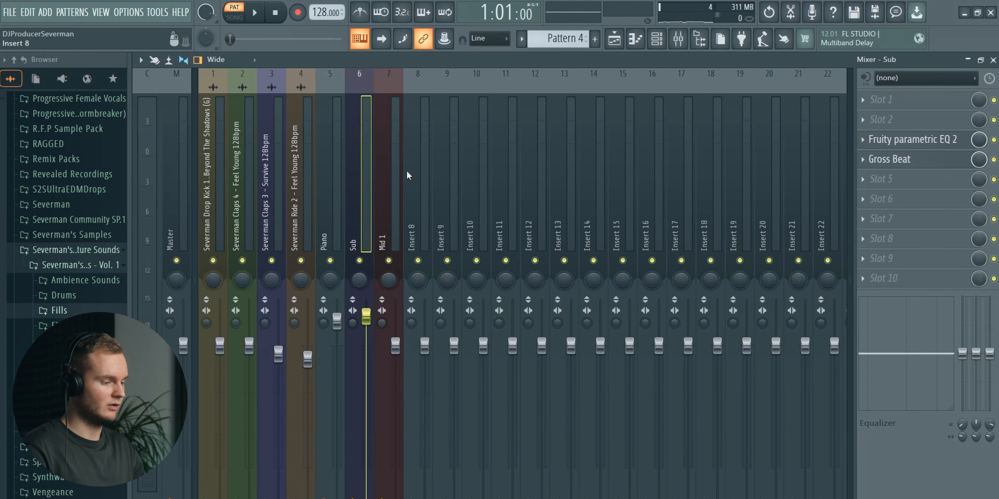
left_click(394, 174)
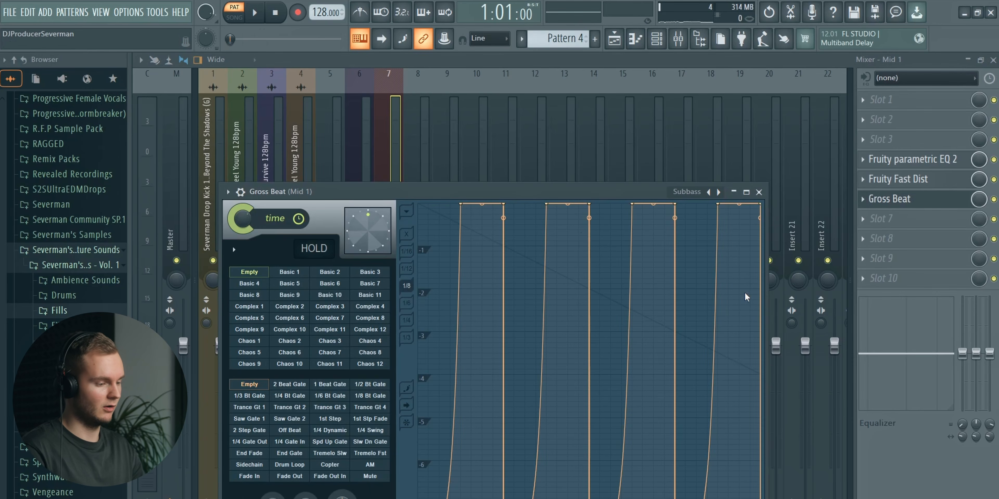
- Place Pattern 4 on Track 3 at bar 1 and play the song with only Tracks 2, 3 and 4 audible
key("space")
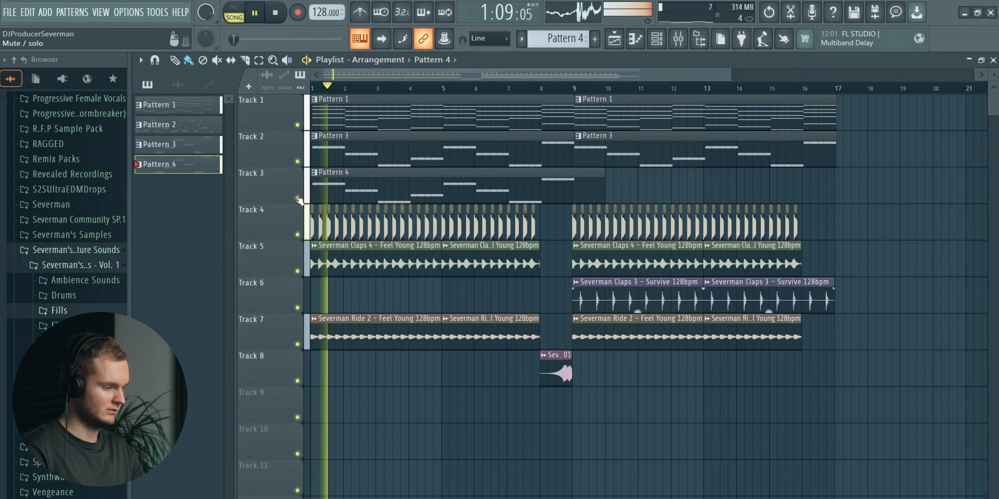
right_click(297, 198)
left_click(298, 161)
left_click(297, 235)
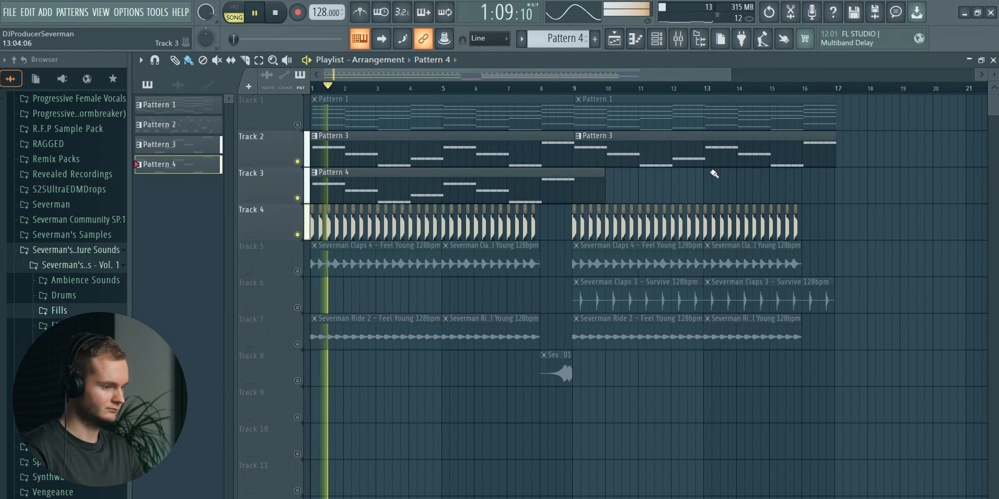
- Raise the Mid 1 mixer fader to 109% (2.0 dB) and return to the playlist with the channel rack open
left_click(682, 45)
left_click_drag(395, 348, 395, 337)
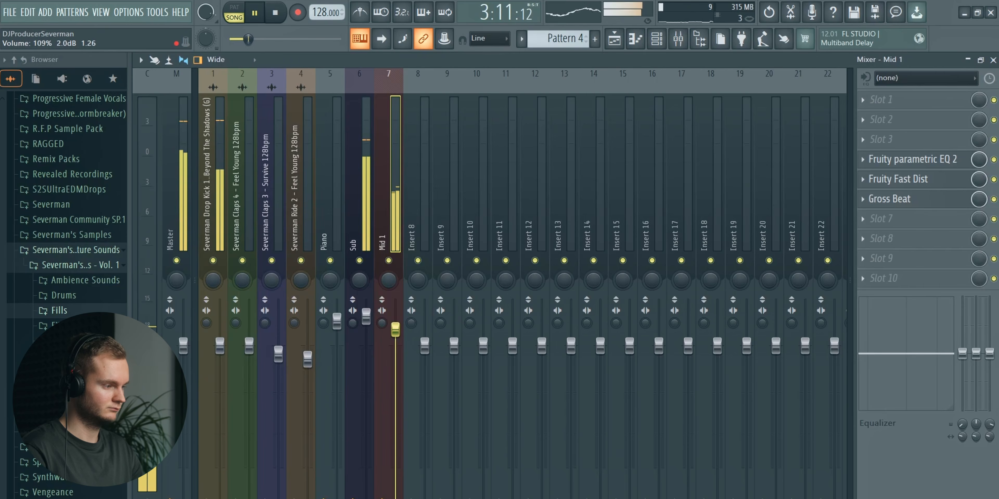
left_click(615, 40)
left_click(657, 39)
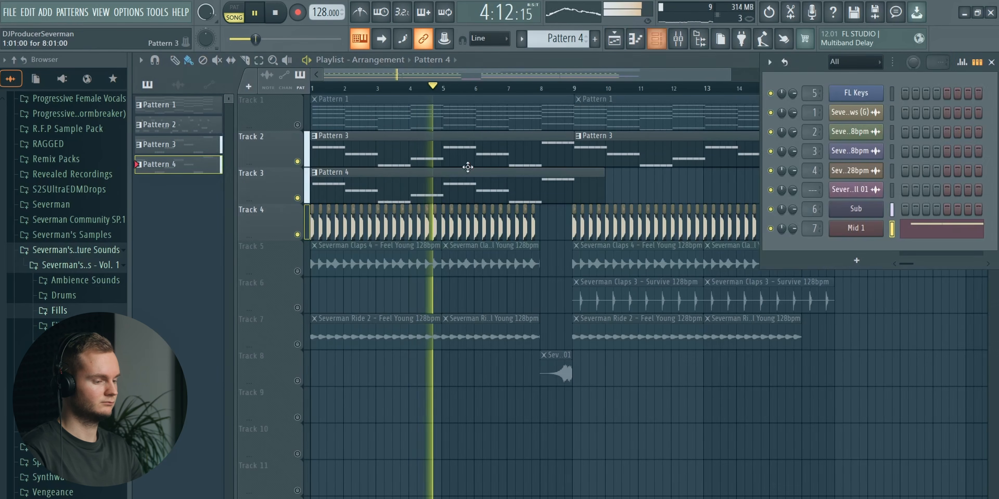
left_click(656, 40)
left_click(656, 40)
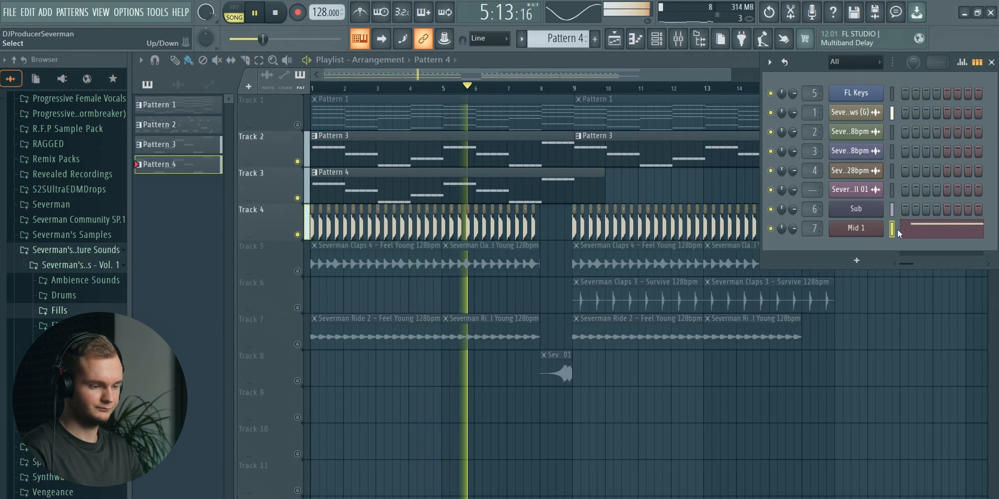
- Stop playback, add a Harmless channel to Pattern 4 and paste the Mid 1 notes into it
key("space")
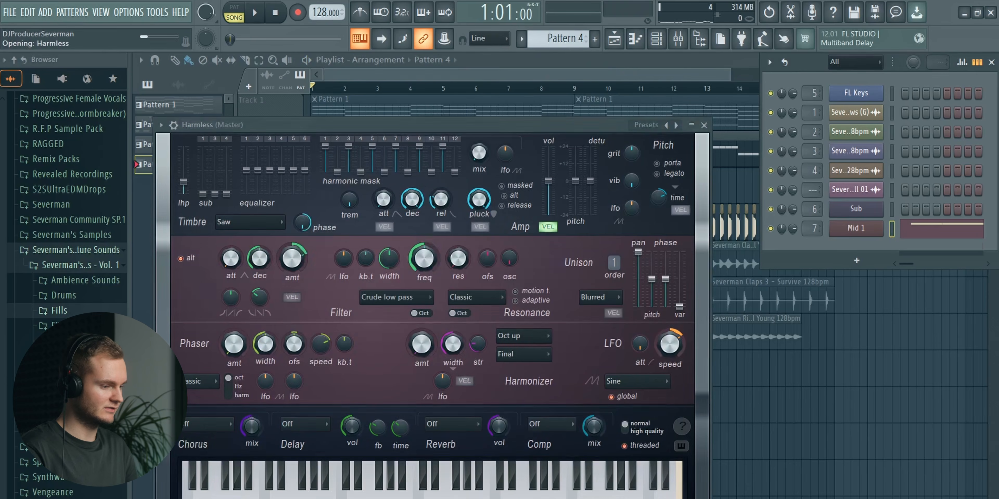
left_click_drag(399, 128, 438, 114)
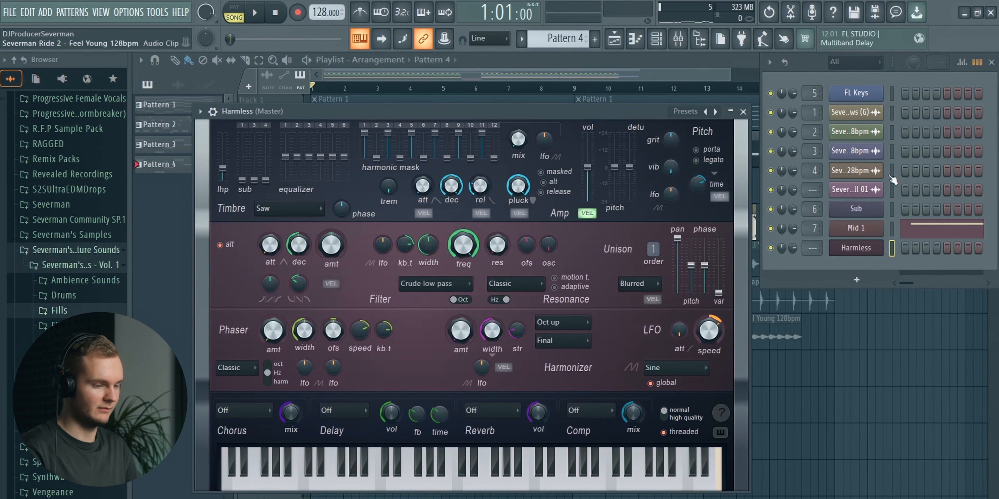
left_click(892, 248)
key("ctrl+v")
- Mute the Mid 1 channel, audition Harmless, load its Reckless DnB FG preset and route it to mixer track 8
left_click(771, 229)
key("space")
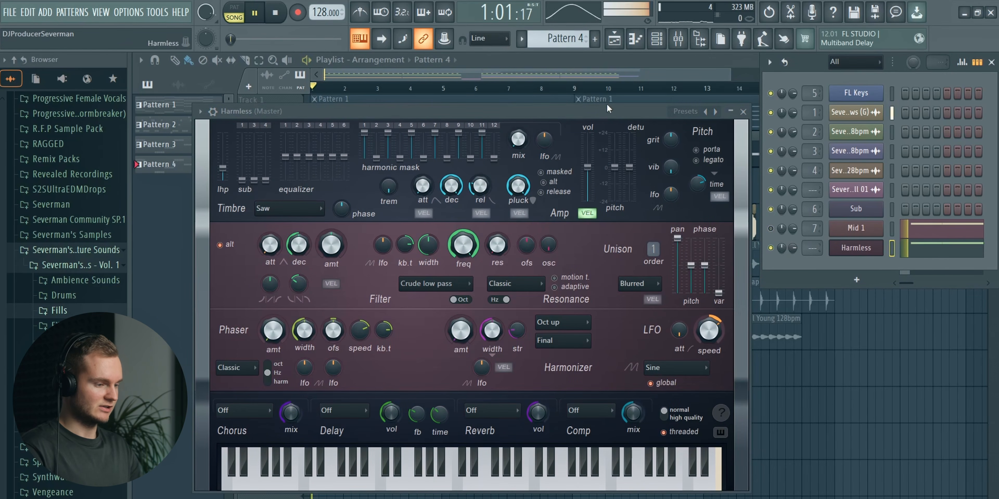
key("space")
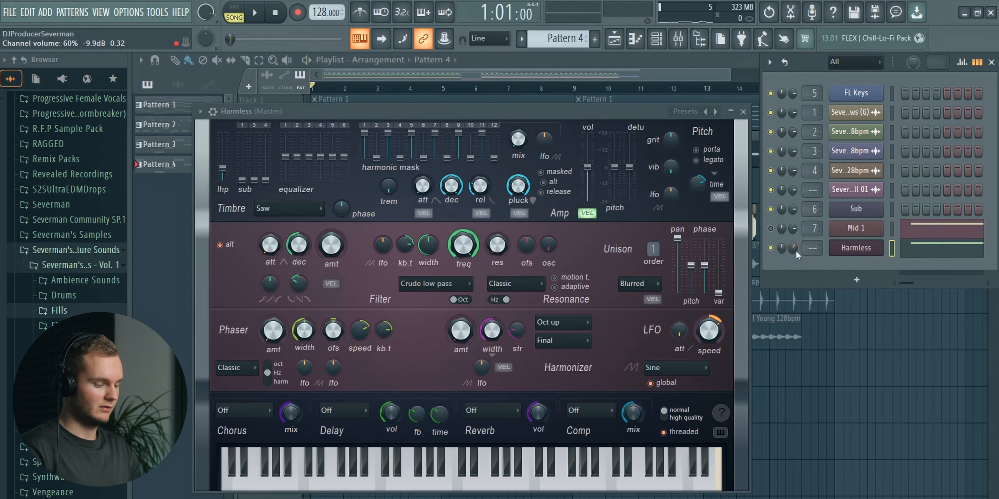
key("space")
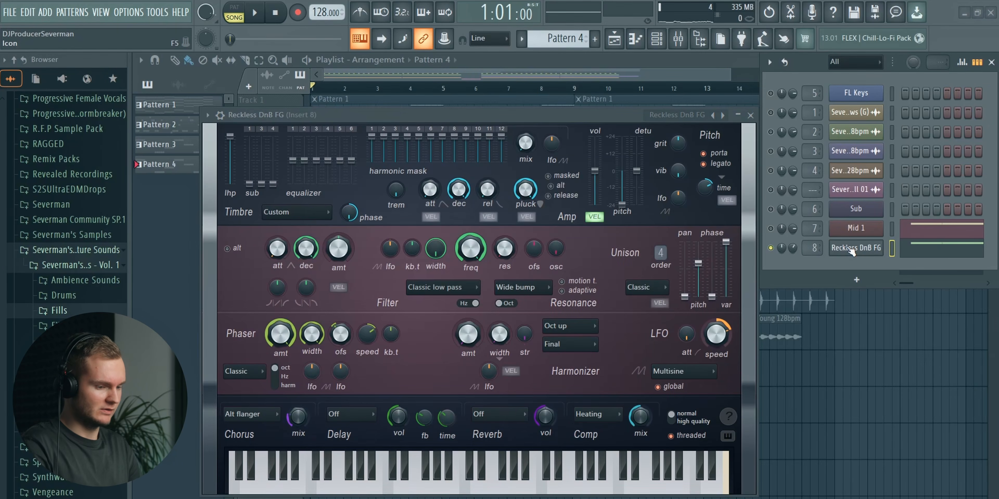
- Name mixer track 8 Mid 2, review the effects on Mid 1, and play the song with the Mid 2 track selected
key("F9")
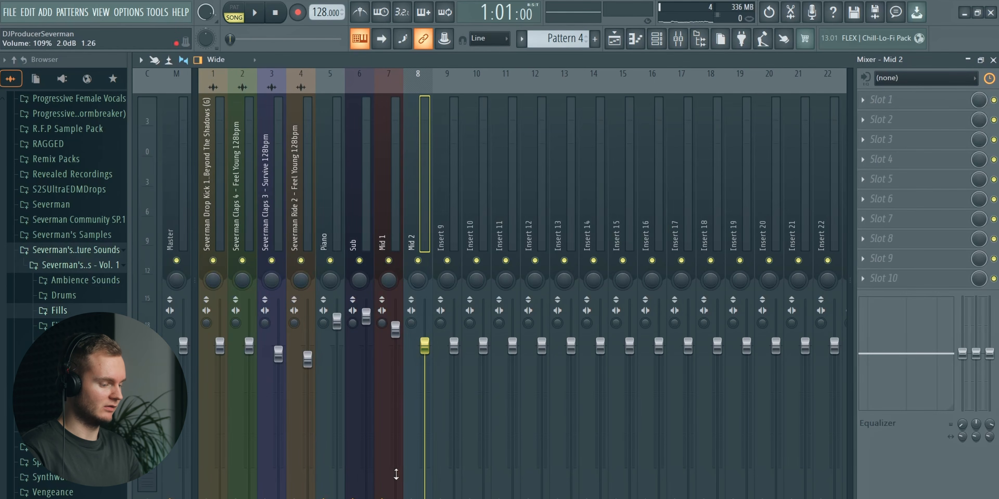
left_click(393, 214)
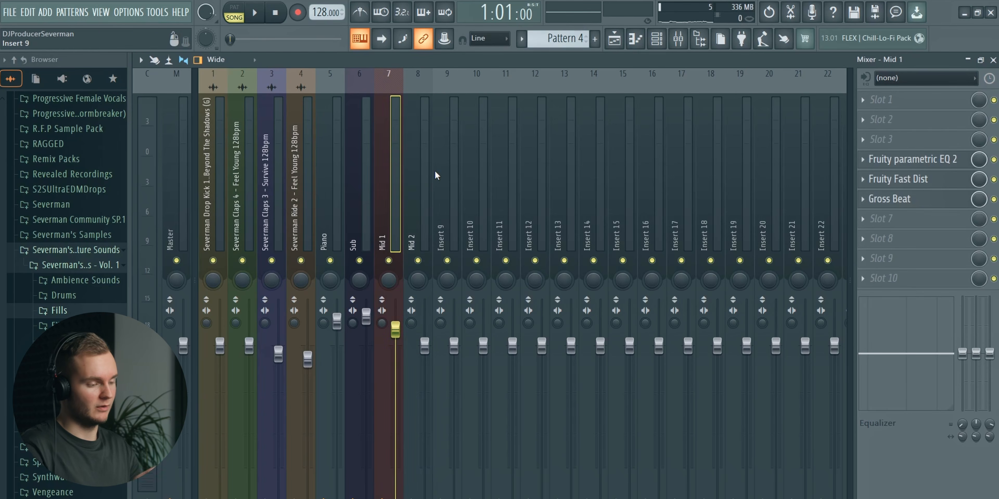
left_click(422, 181)
key("space")
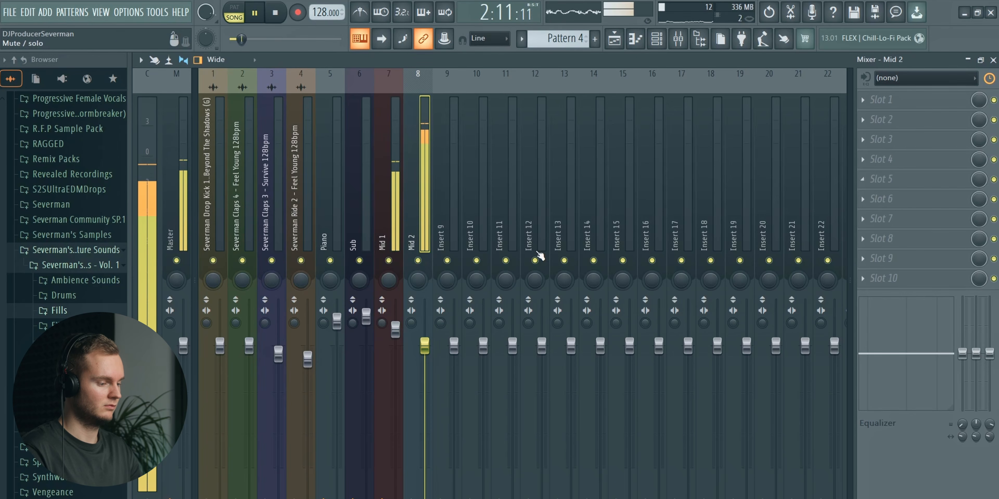
- Try a much lower Mid 2 mixer fader level during playback, undo the change and stop the song
left_click(655, 42)
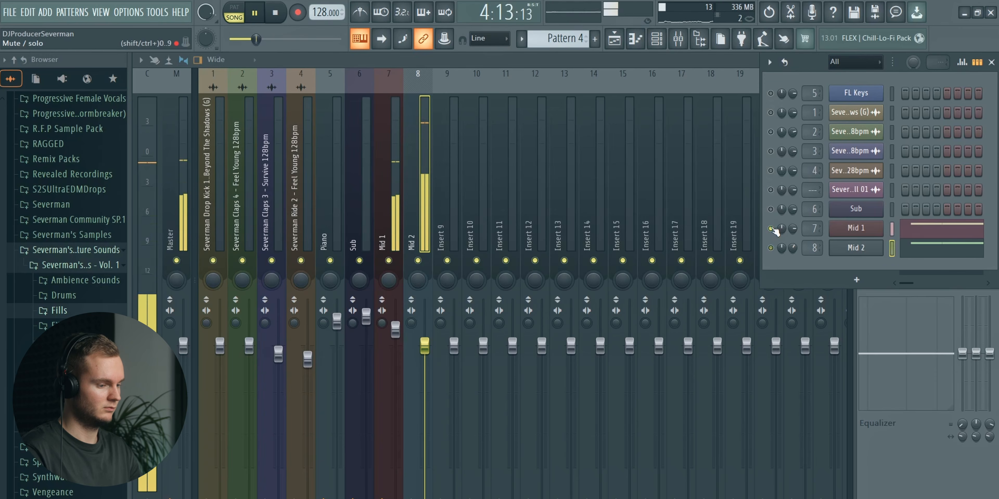
left_click_drag(425, 345, 437, 449)
key("ctrl+z")
key("space")
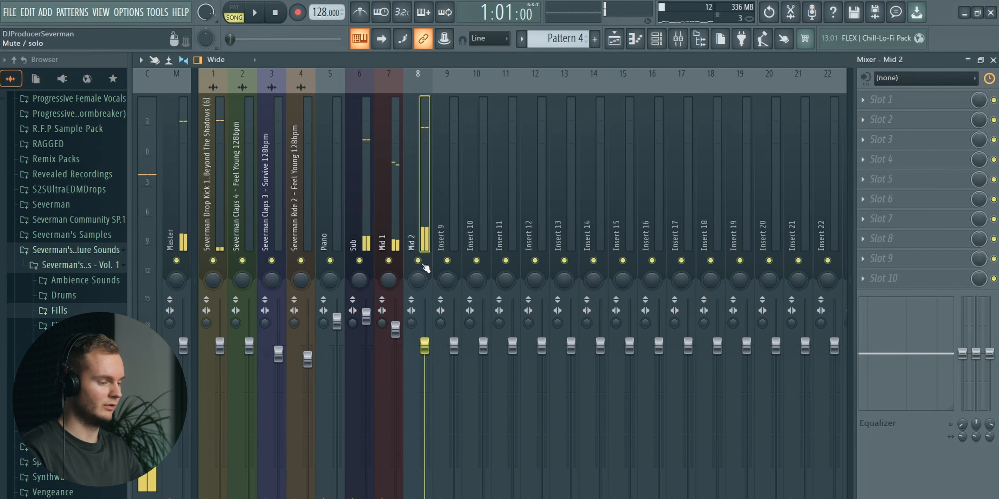
- Solo the Mid 2 mixer track, open the Mid 2 Harmless channel, play it briefly and close the instrument
right_click(419, 261)
left_click(687, 40)
left_click(666, 39)
left_click(855, 250)
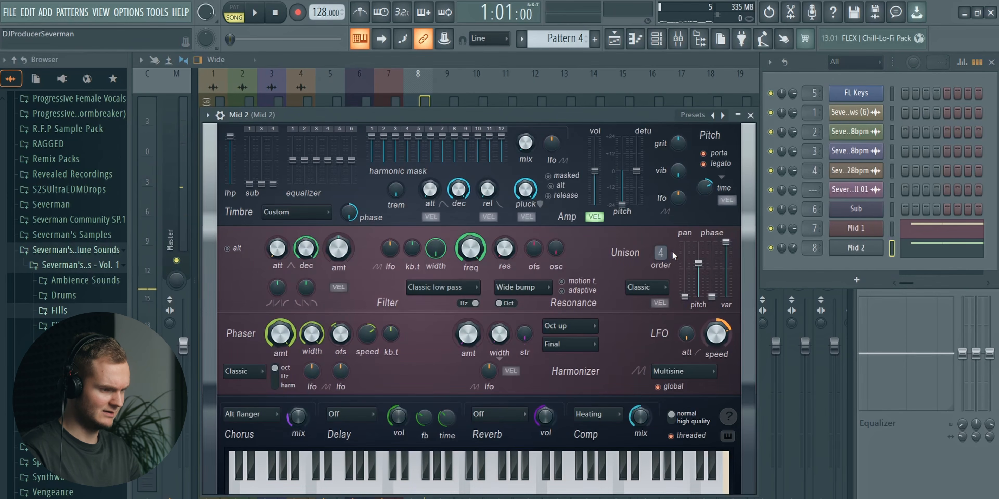
key("space")
key("space")
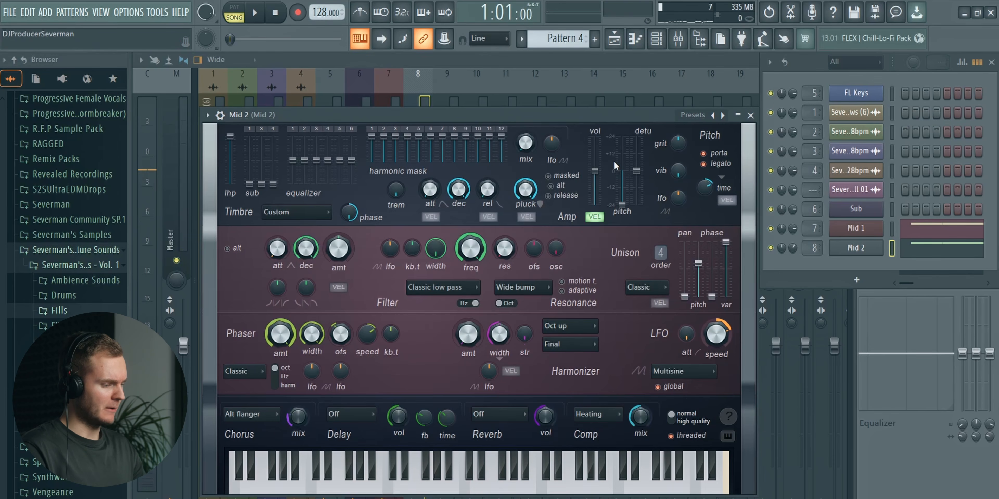
left_click(750, 116)
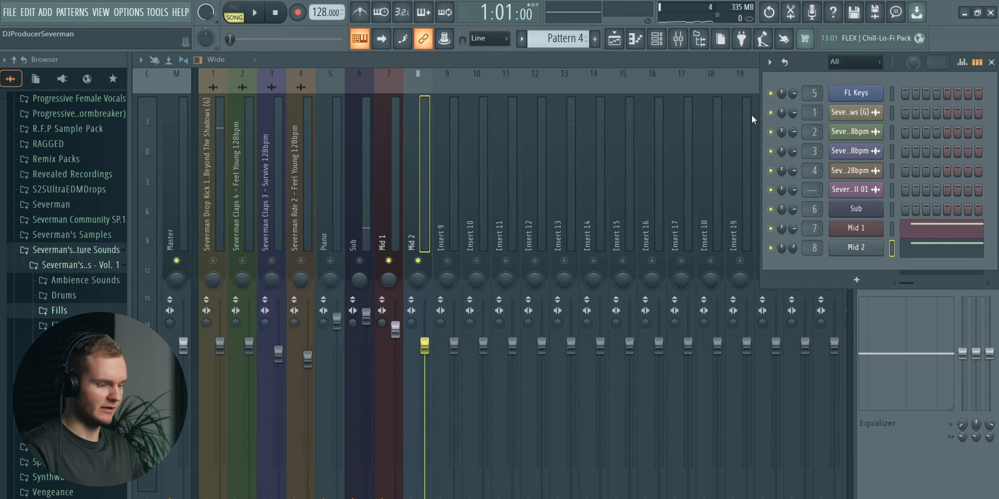
- Load Vintage Chorus into slot 5 of Mid 2 with the Juno 6 Mode II preset and compare it bypassed
left_click(422, 176)
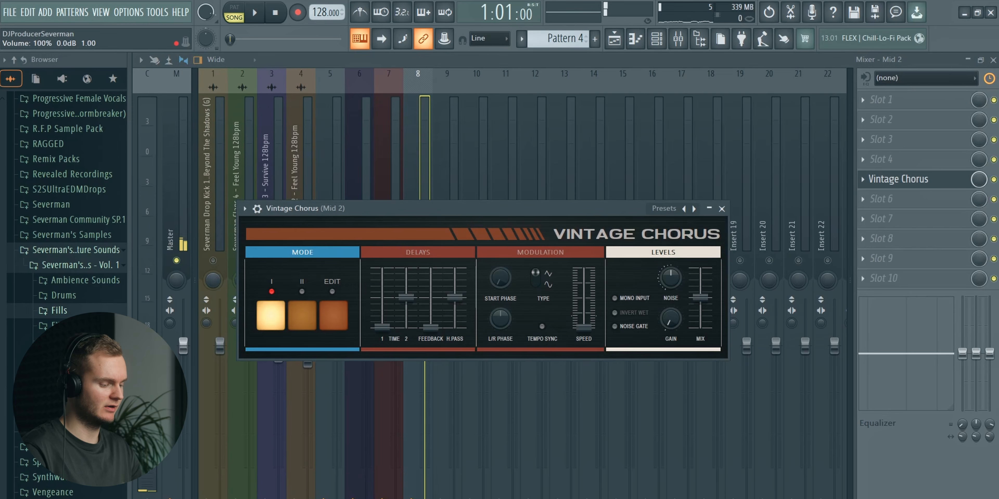
key("space")
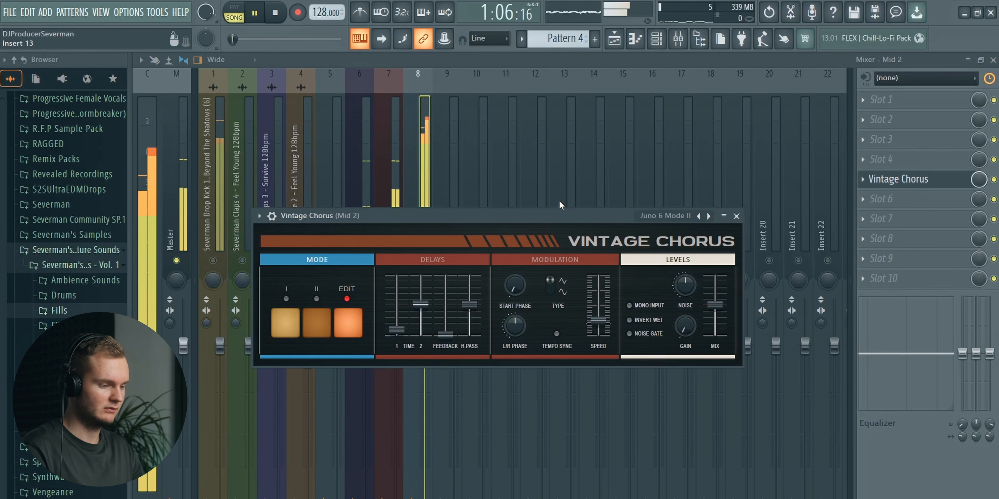
left_click(994, 179)
left_click(937, 181)
left_click(938, 181)
left_click(918, 185)
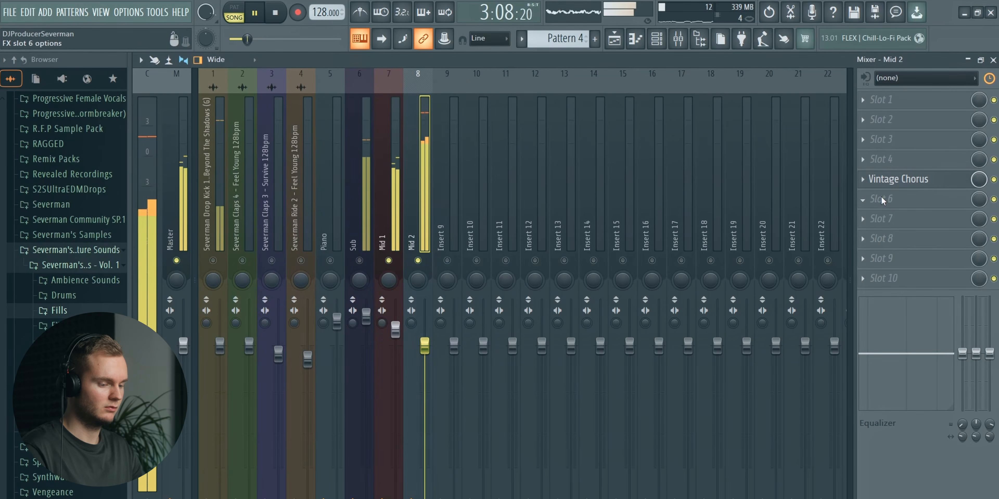
left_click(898, 179)
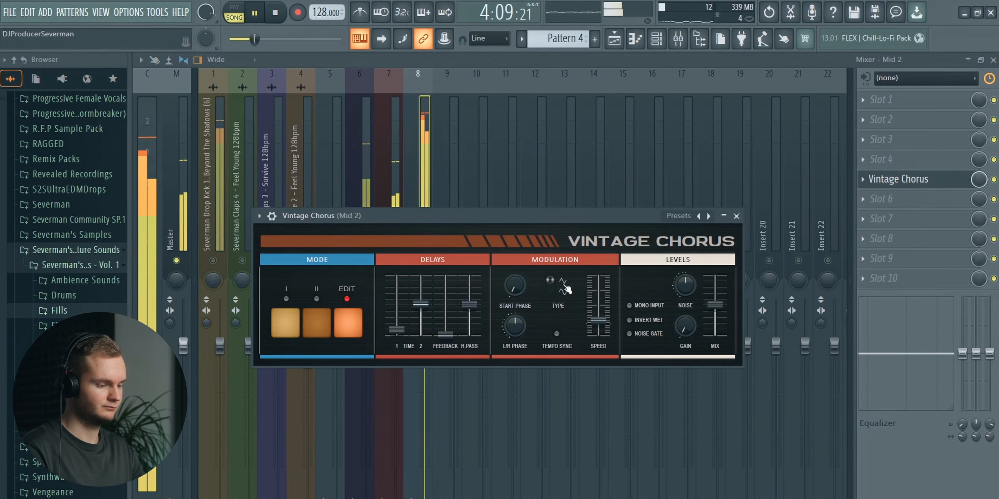
- Add Fruity Stereo Enhancer to slot 6 of Mid 2 and set its stereo separation to 17% separated
left_click(880, 200)
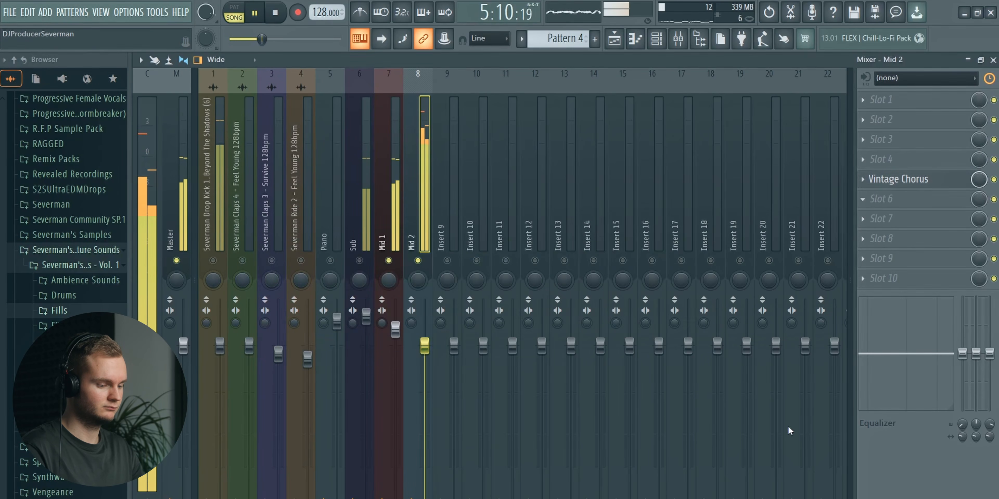
key("space")
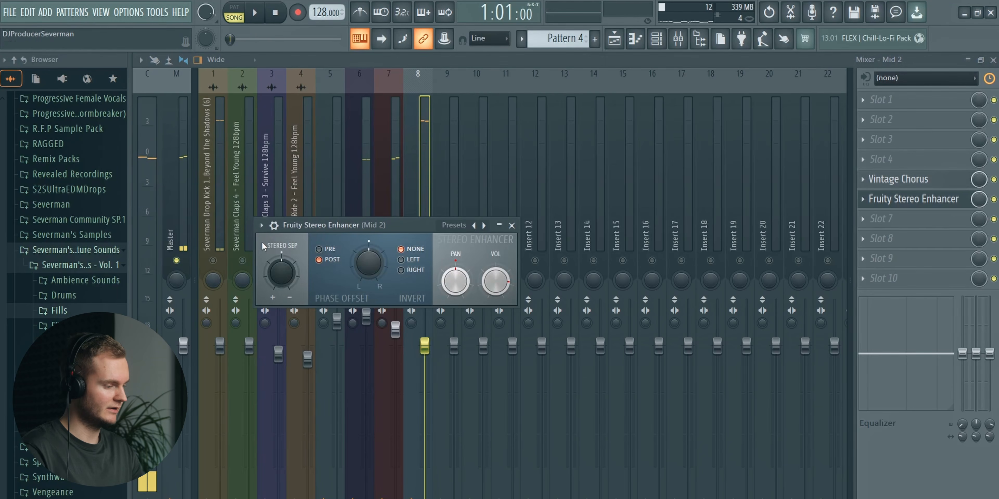
key("space")
left_click_drag(285, 276, 284, 274)
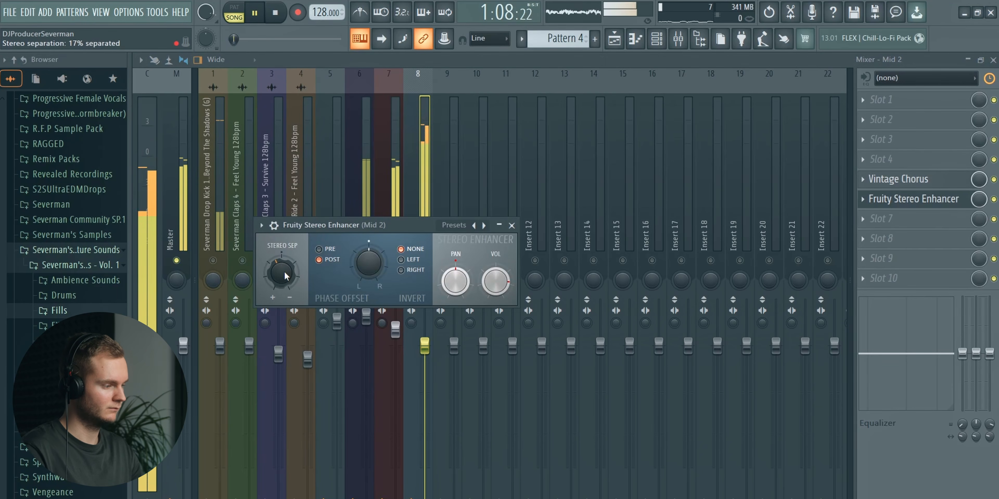
left_click(927, 202)
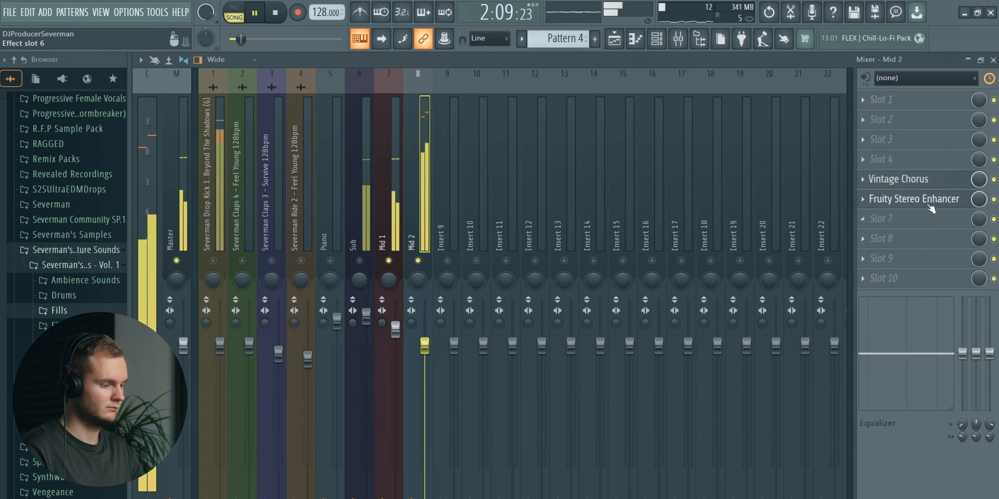
- Unsolo Mid 2 and balance the two bass layers by lowering the Mid 2 fader and raising the Mid 1 fader
right_click(417, 261)
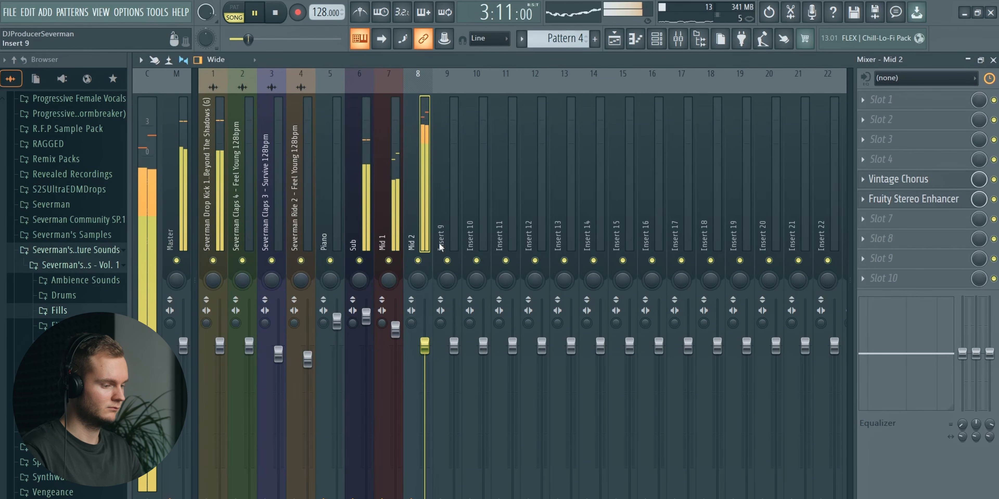
left_click_drag(424, 352, 425, 384)
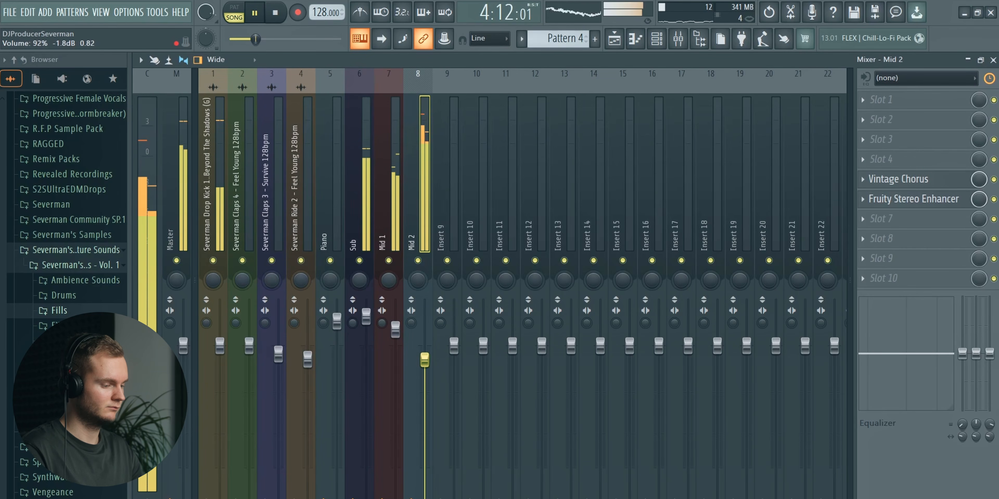
left_click_drag(395, 330, 426, 365)
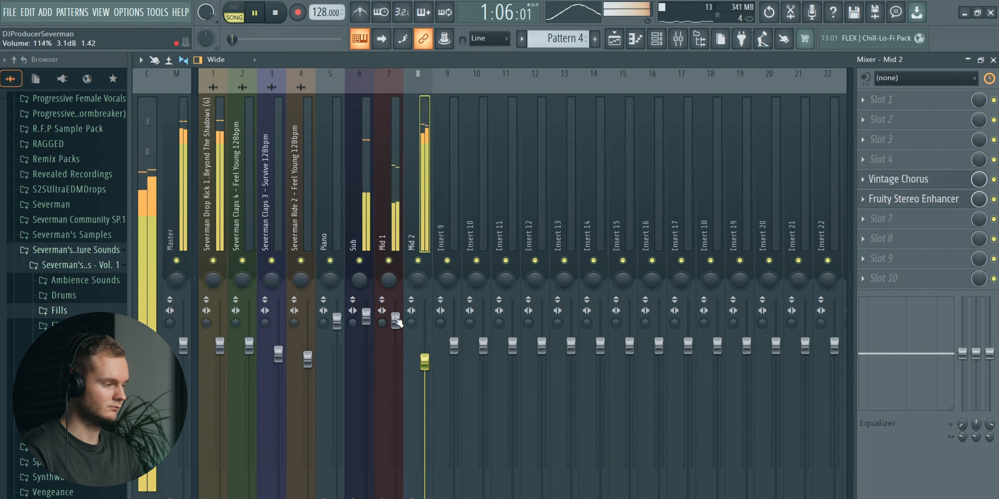
left_click_drag(396, 325, 398, 319)
left_click_drag(424, 361, 425, 432)
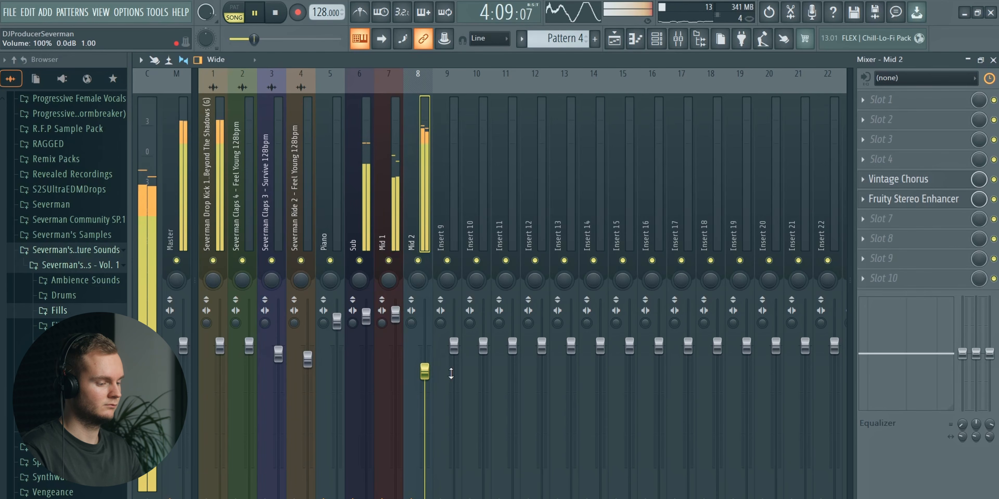
left_click_drag(395, 316, 402, 314)
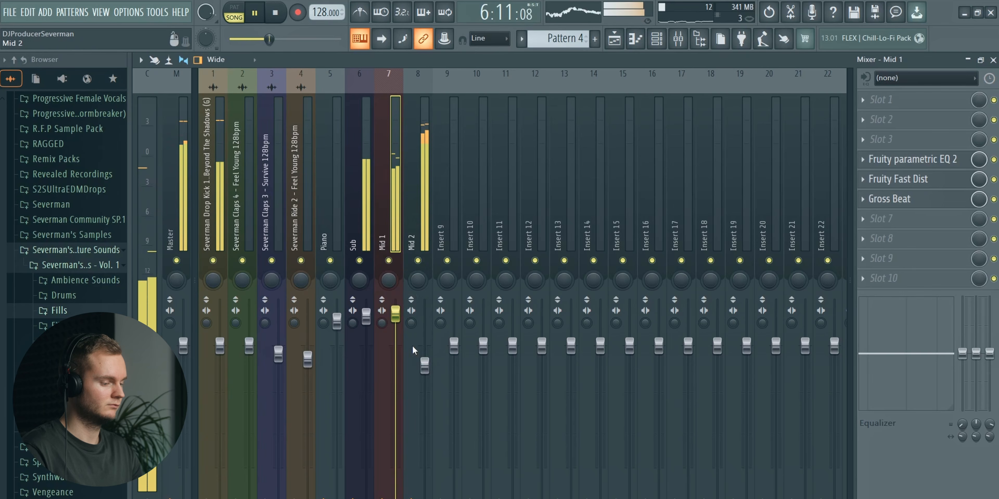
left_click_drag(425, 366, 424, 366)
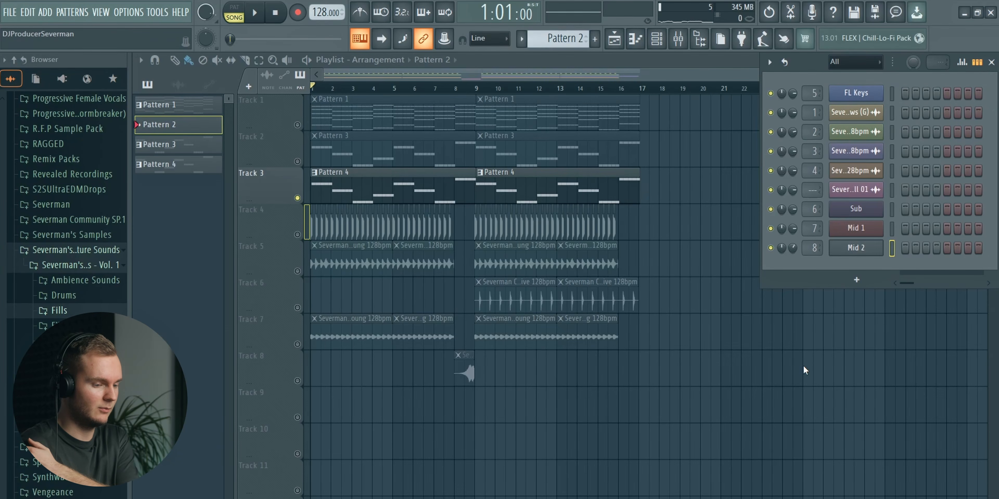
- Clone Mid 2 as an LD 1 channel in Pattern 2, write its lead melody and switch to pattern playback
left_click(856, 247)
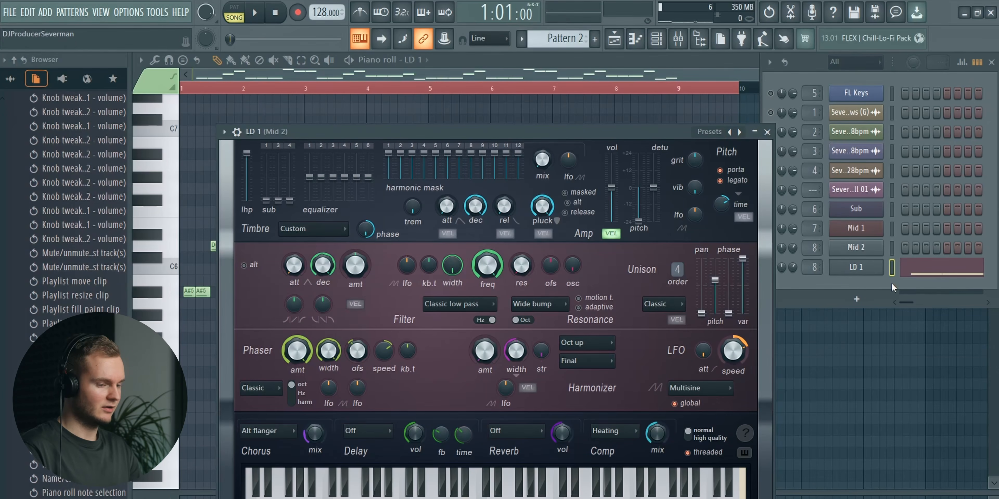
left_click(243, 12)
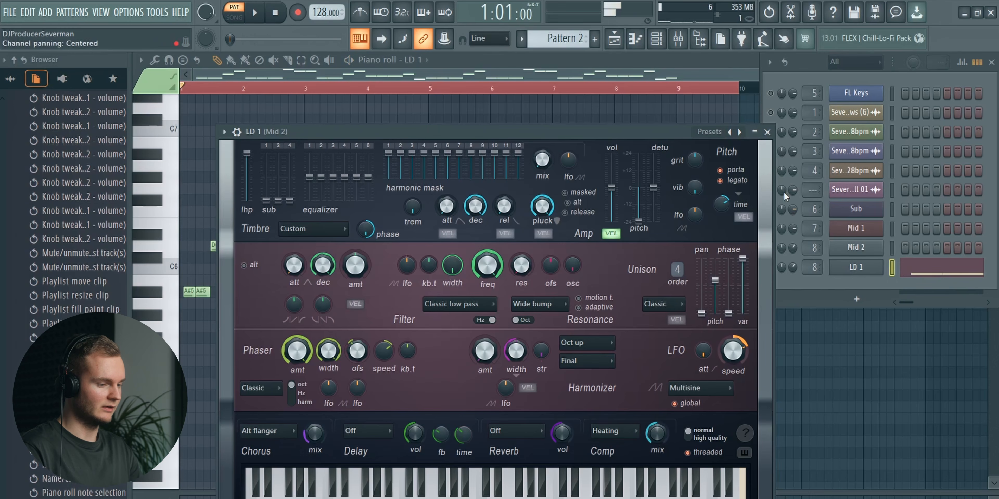
- Play the lead melody while stepping through Harmless presets and settle on Superpluck
left_click(730, 131)
key("space")
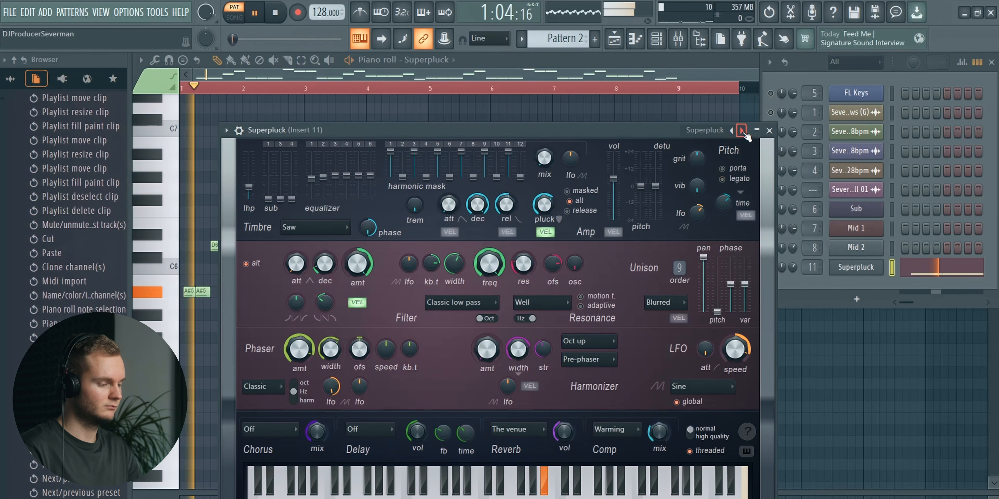
left_click(742, 131)
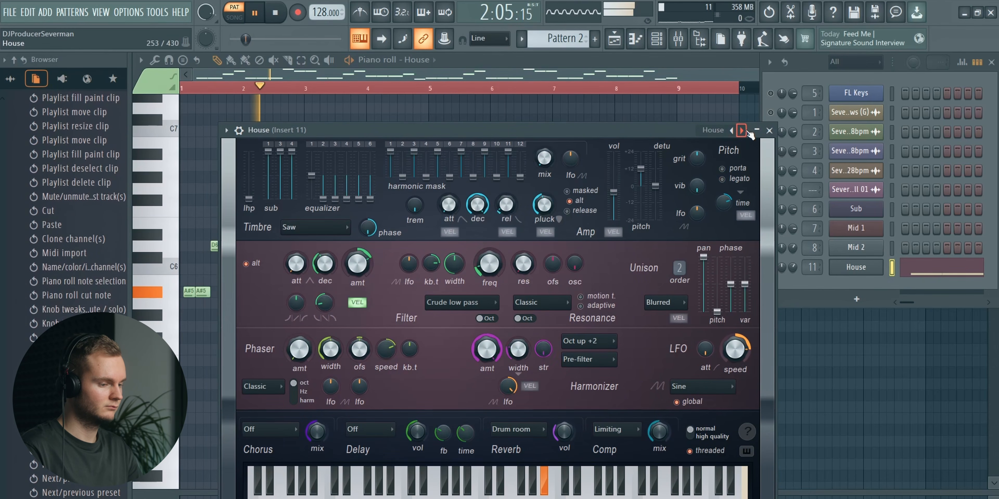
left_click(742, 131)
left_click(733, 131)
left_click(733, 131)
left_click(733, 131)
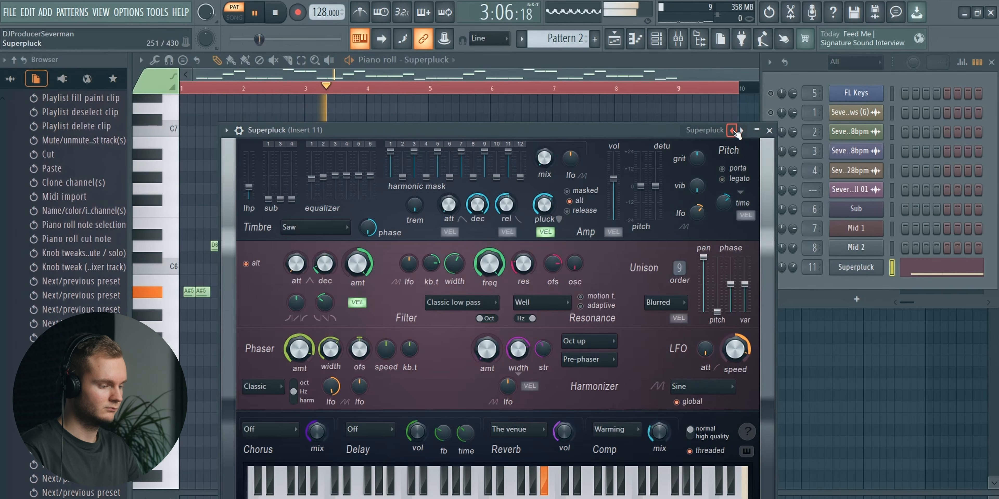
- Set the Superpluck pluck decay length to 89%, close the instrument and stop playback
mouse_move(543, 205)
left_mouse_down()
mouse_move(544, 190)
mouse_move(550, 211)
left_mouse_up()
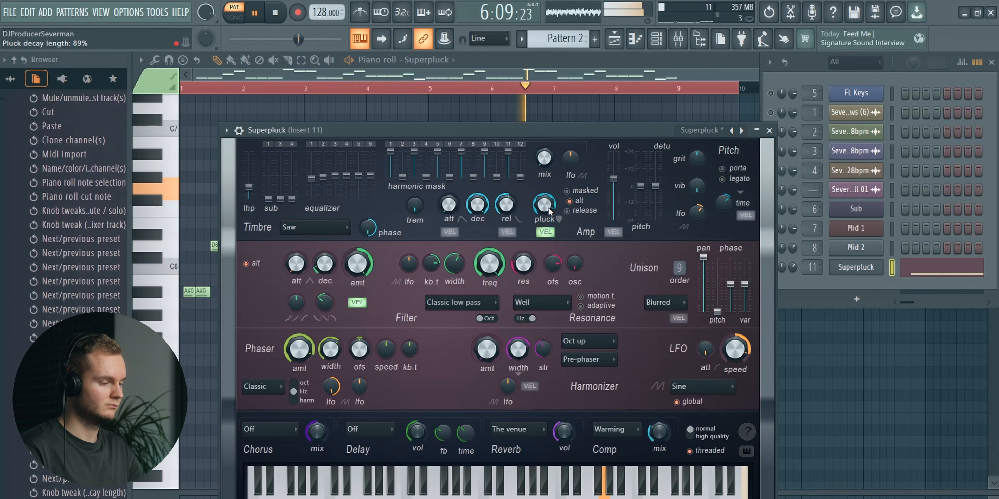
left_click(867, 271)
key("space")
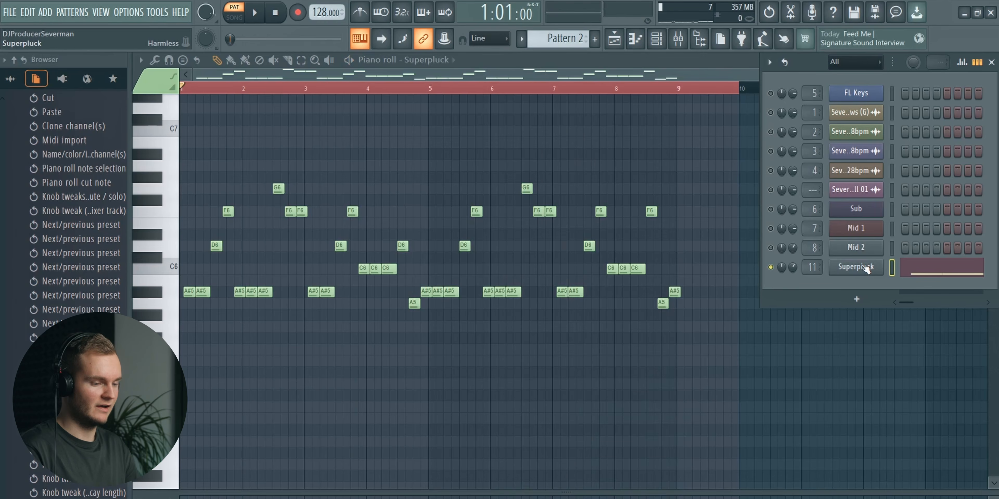
- Rename Superpluck as LD 1, clone it, and audition Harmless presets on the clone, choosing OBligat..ump FG at 35% channel volume
key("space")
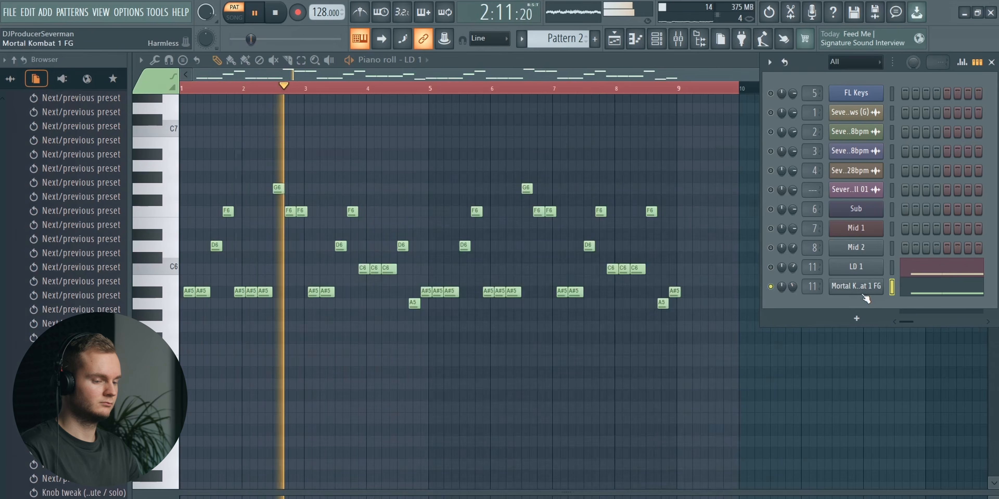
key("space")
left_click(758, 147)
key("space")
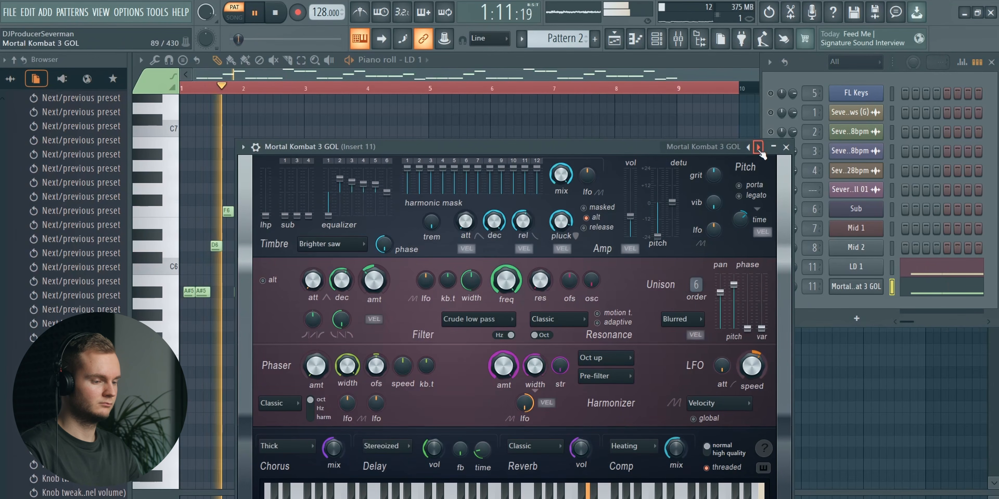
left_click(834, 286)
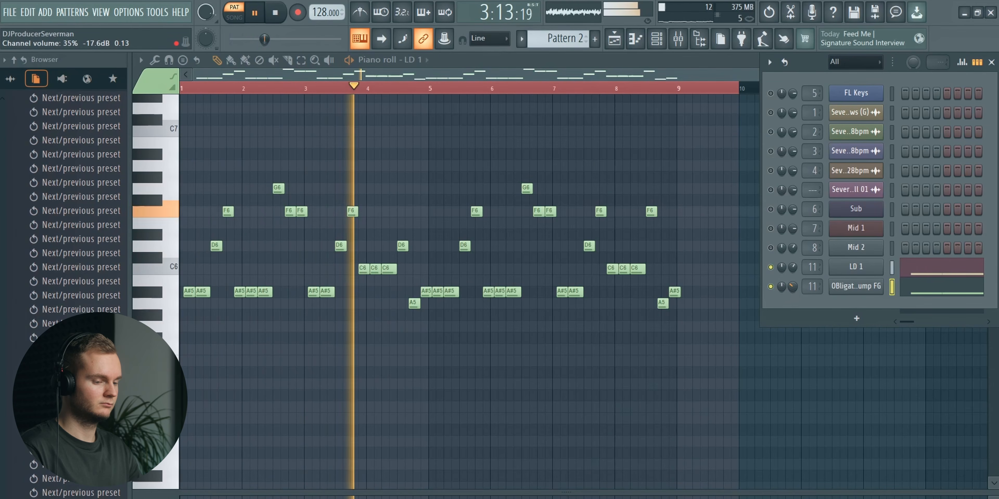
key("space")
- Clone the OBligat..ump FG channel, load the Lead Funky preset in the clone and set its channel volume to 39%
right_click(853, 287)
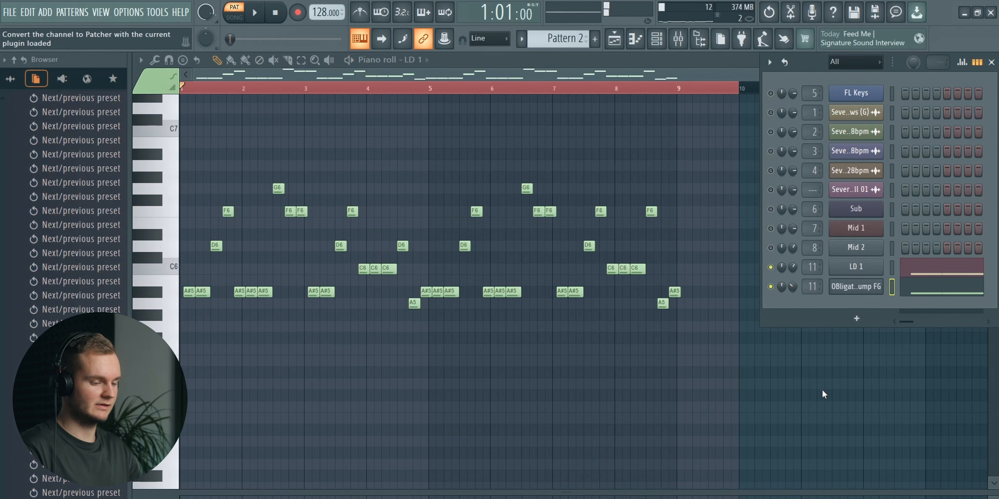
left_click(824, 384)
left_click(892, 288)
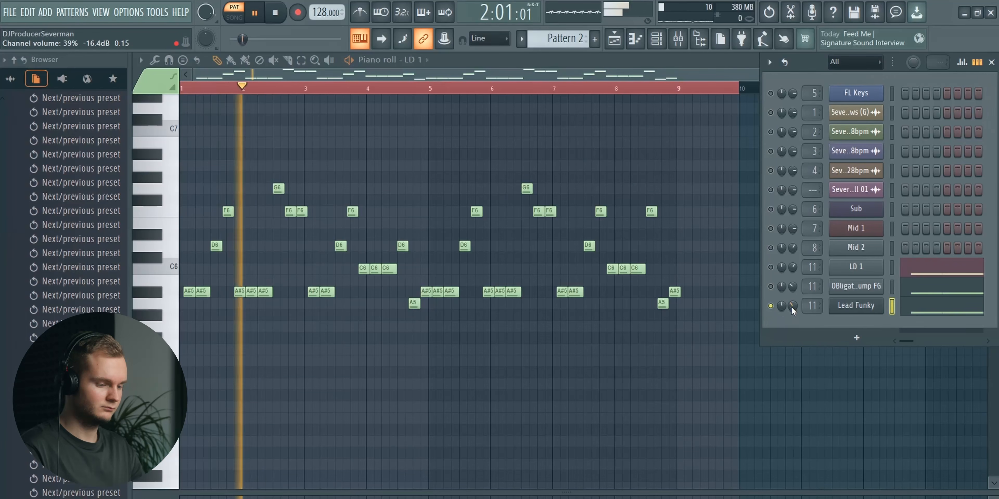
- Enable LD 1, OBligat..ump FG and Lead Funky together to hear the three lead layers combined
left_click(771, 268)
left_click(771, 287)
left_click(771, 306)
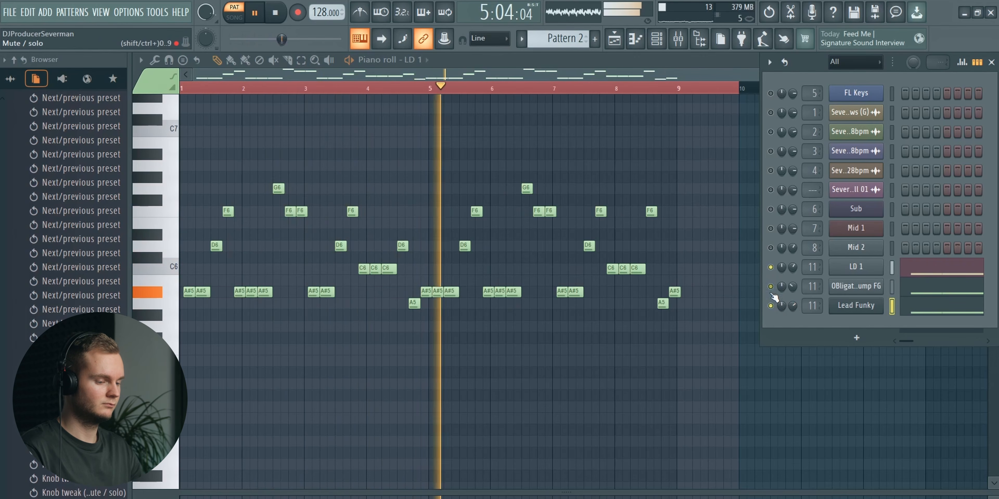
- Audition further Harmless presets on the Lead Funky channel, choose Lead Mono 1, and play it together with the other two lead layers
left_click(856, 306)
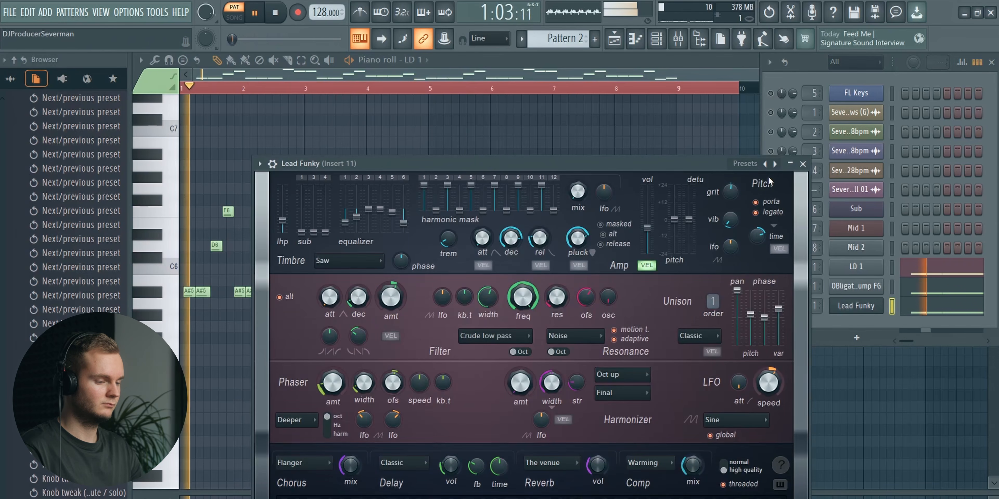
left_click(775, 163)
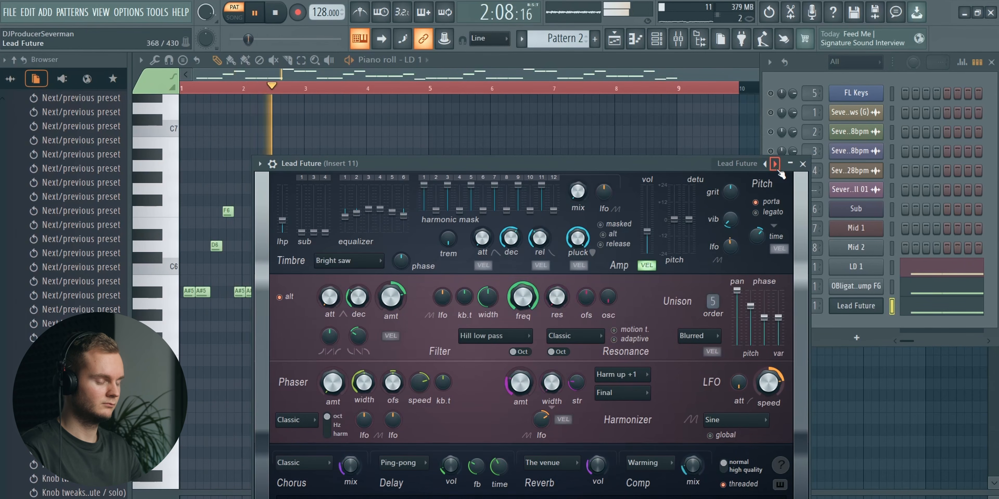
left_click(775, 163)
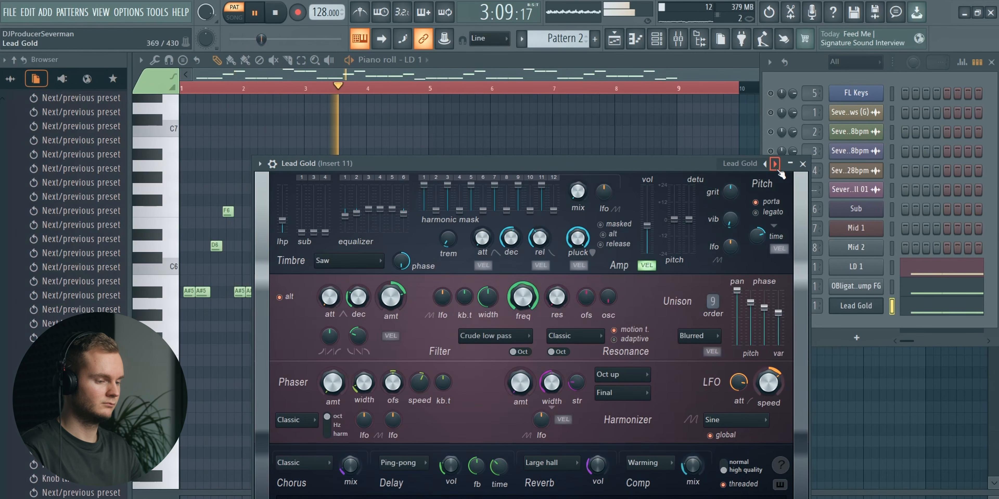
left_click(775, 163)
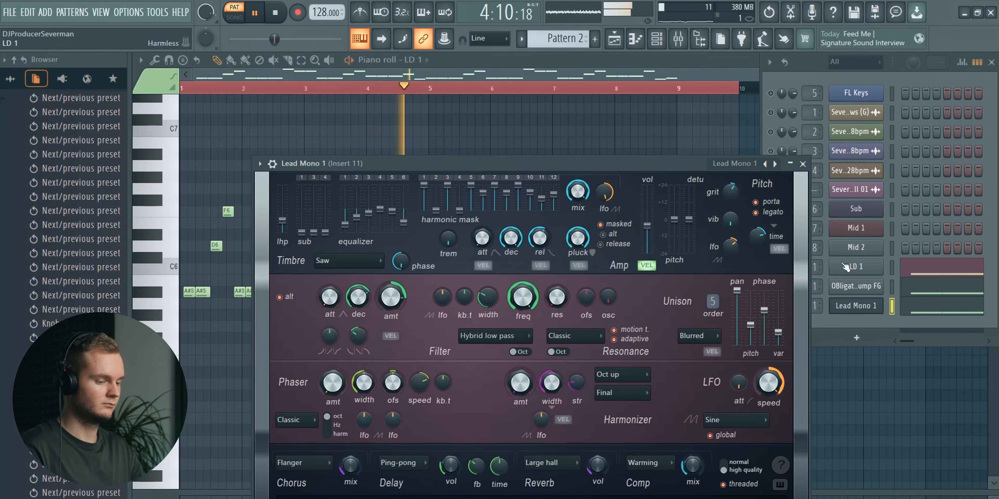
left_click(846, 267)
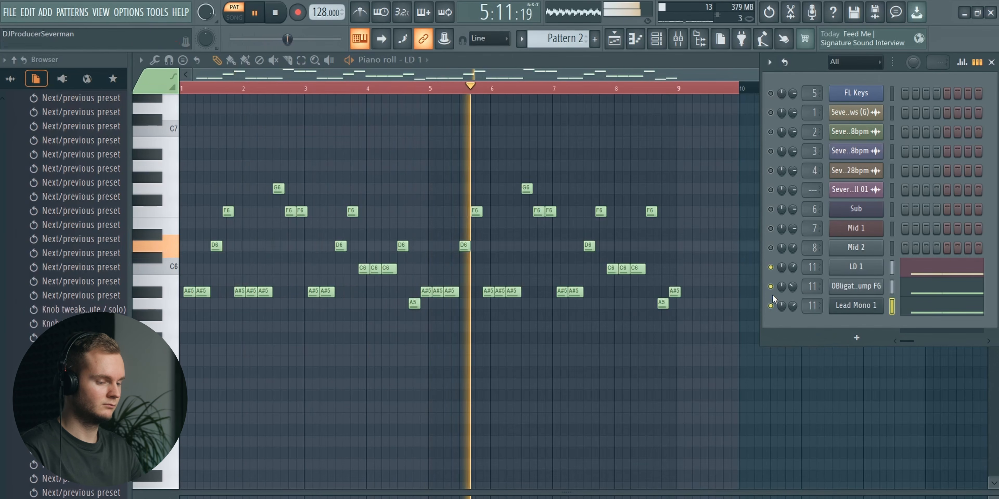
- Route the Lead Mono 1 channel to mixer Insert 12, add Fruity Stereo Enhancer to that insert and listen to the layer
mouse_move(795, 307)
left_mouse_down()
mouse_move(796, 315)
mouse_move(794, 292)
left_mouse_up()
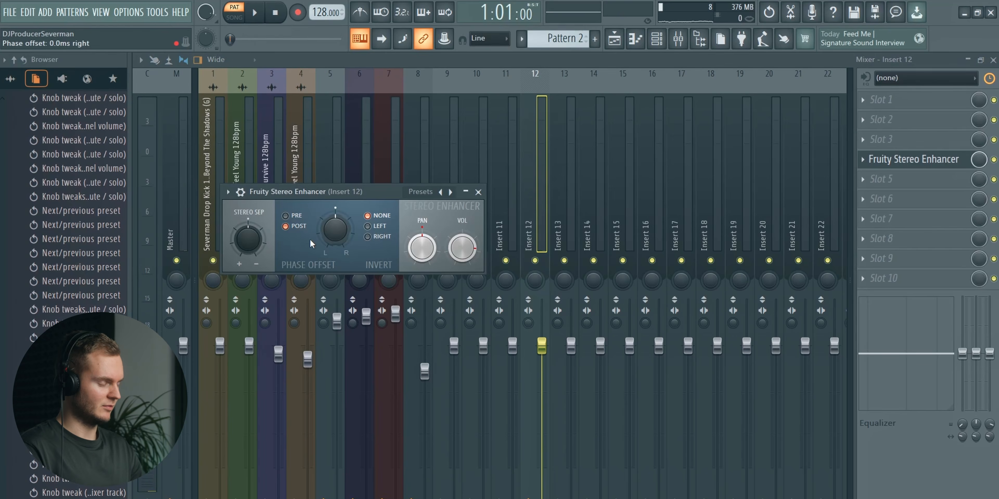
key("space")
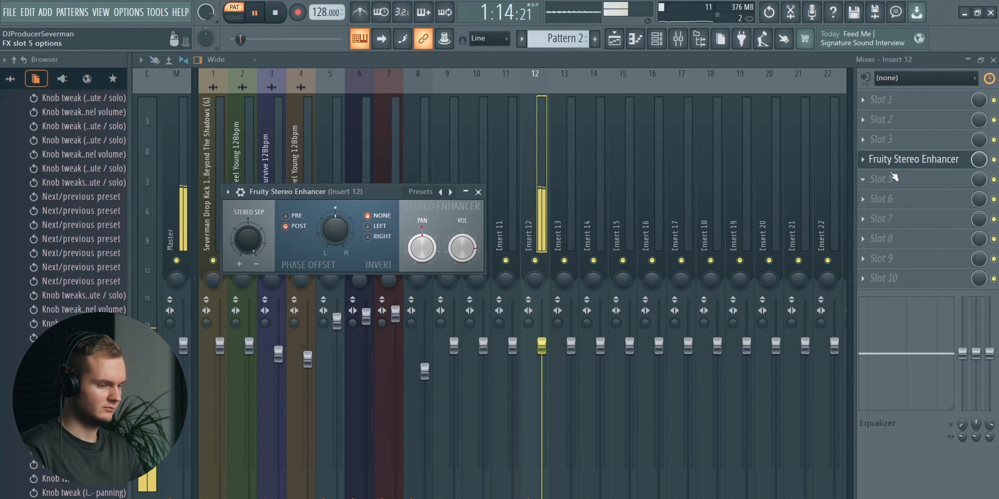
left_click(901, 160)
key("space")
left_click(657, 40)
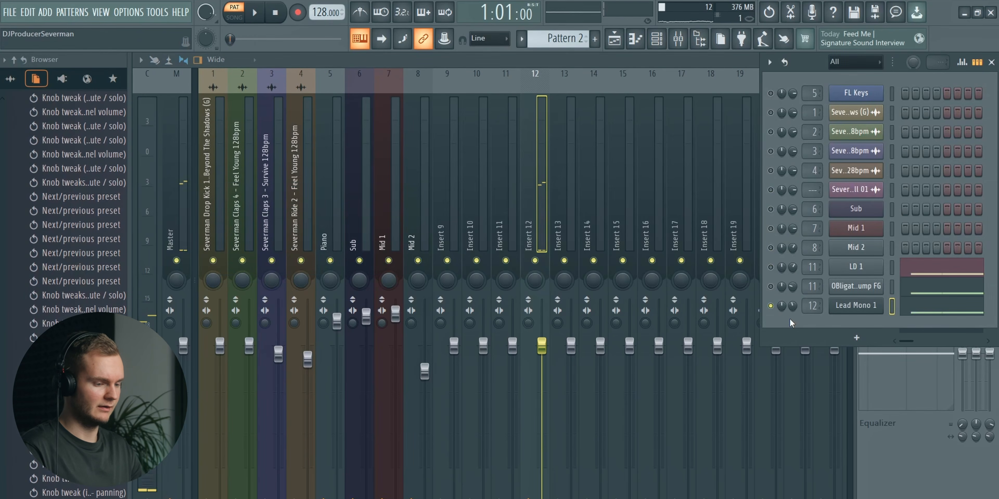
- Route Insert 12 into Insert 11 instead of the Master and set Insert 12's volume to 105% with all lead layers playing
key("space")
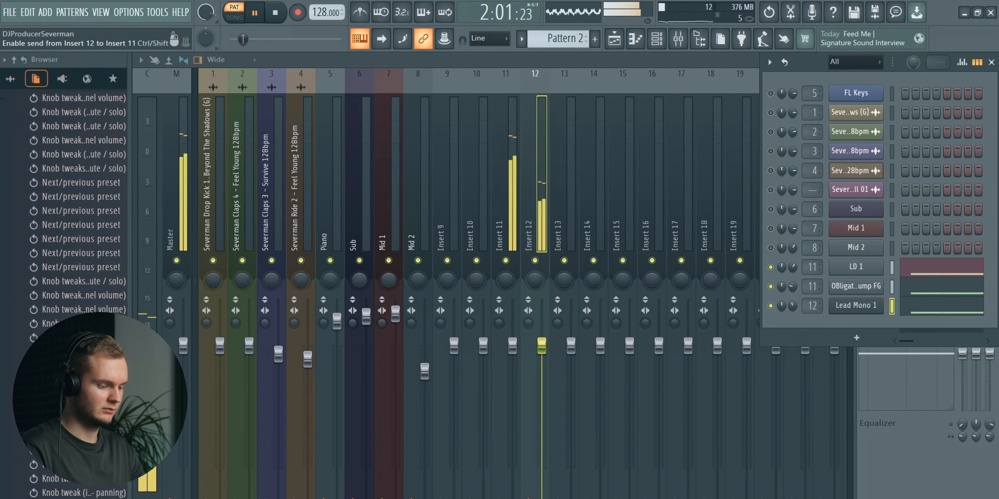
left_click(506, 498)
left_click(176, 498)
mouse_move(547, 329)
left_mouse_down()
mouse_move(547, 304)
mouse_move(548, 343)
left_mouse_up()
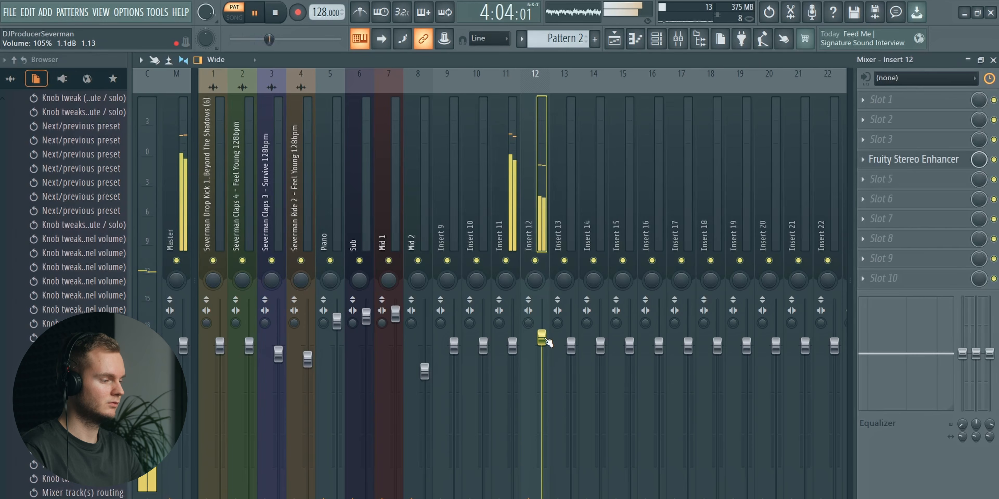
- Add Fruity parametric EQ 2 to Insert 11 with the 20Hz + 18kHz cut preset and raise its high-pass band to about 173 Hz
left_click(518, 221)
key("space")
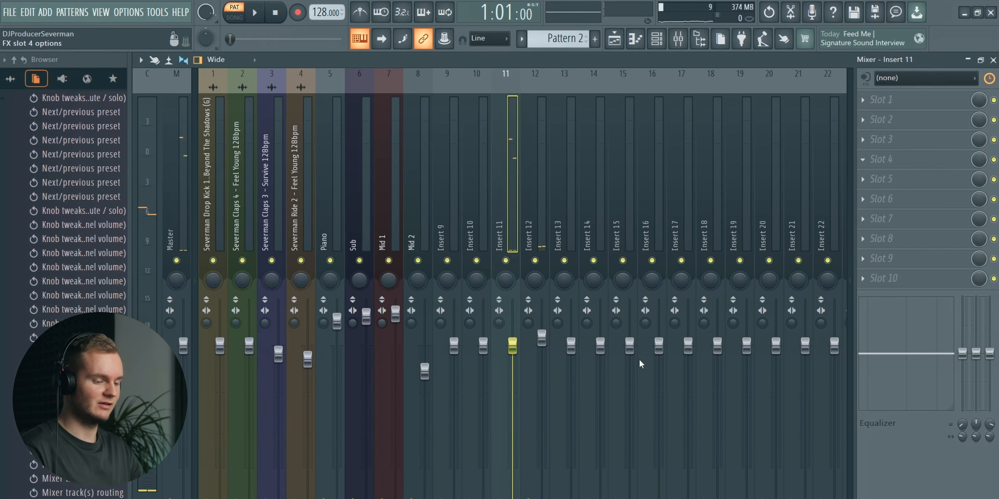
key("space")
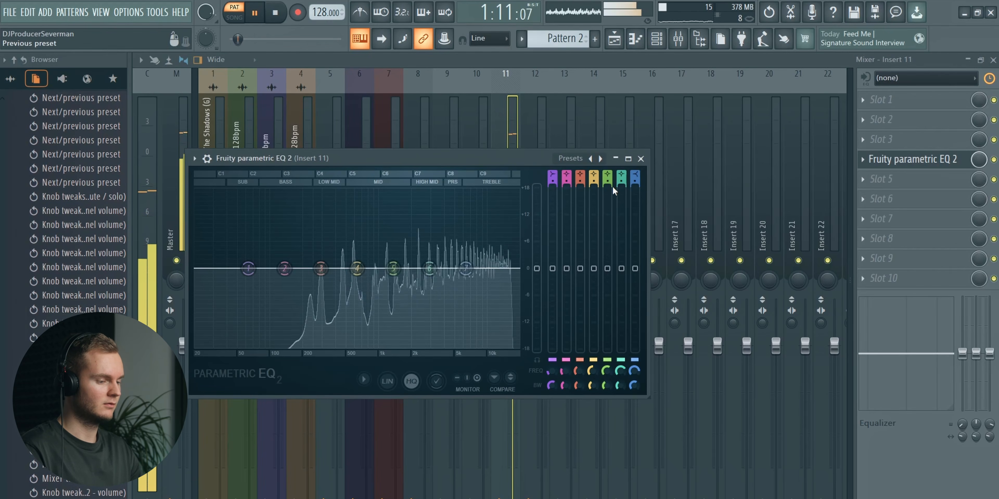
left_click_drag(635, 372, 634, 377)
left_click_drag(552, 372, 553, 349)
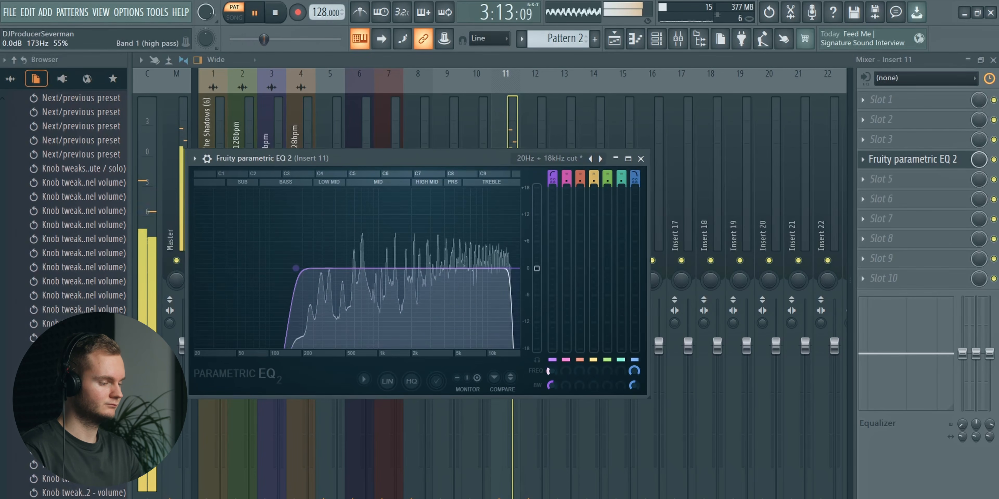
left_click(922, 165)
- Lower Insert 12's volume to about 97% and add Soundgoodizer to Insert 11 with its amount turned down
left_click(546, 348)
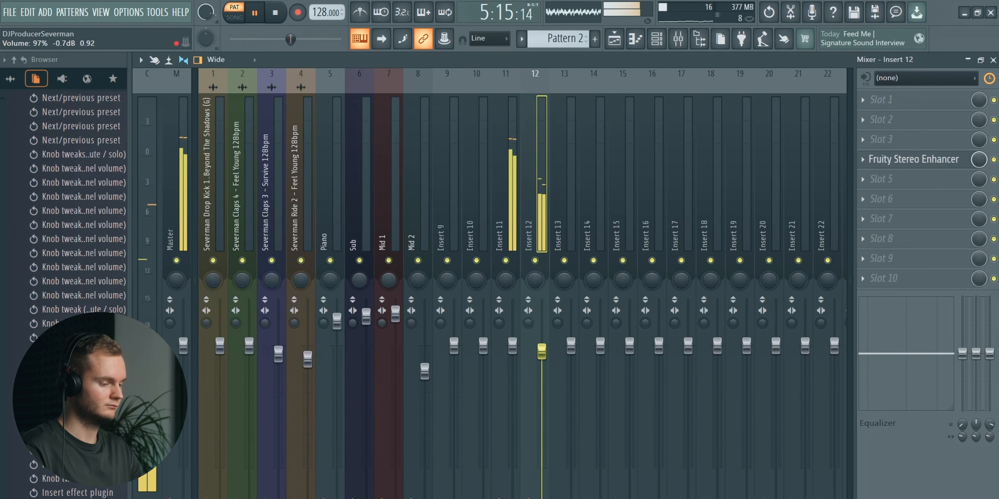
left_click(515, 220)
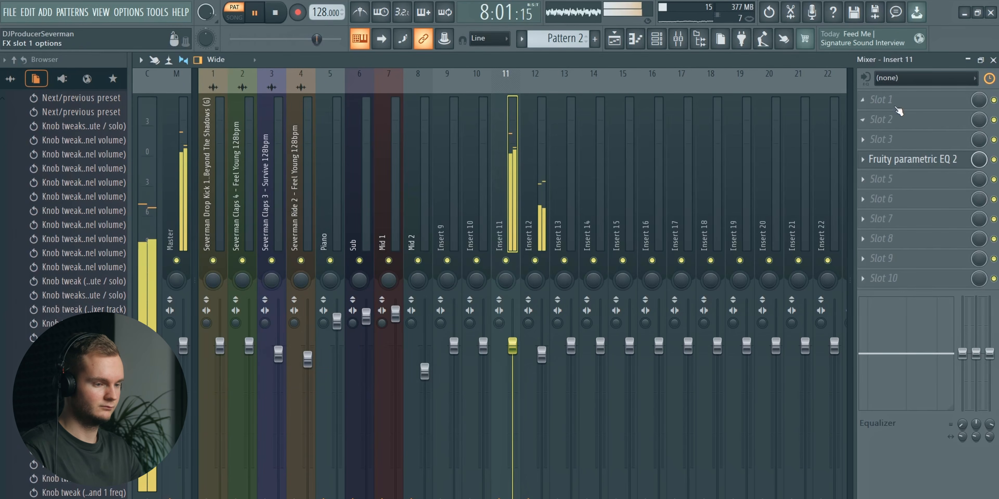
key("space")
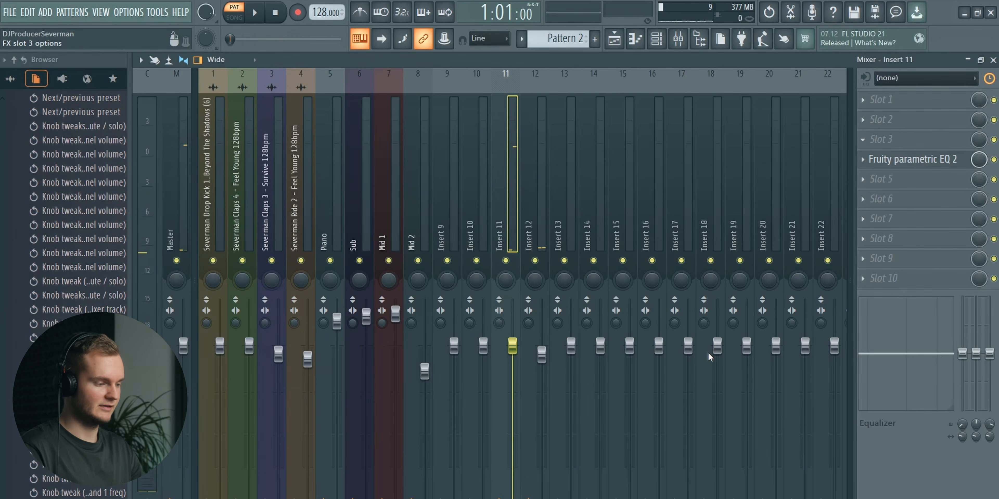
key("space")
left_click_drag(226, 221, 226, 267)
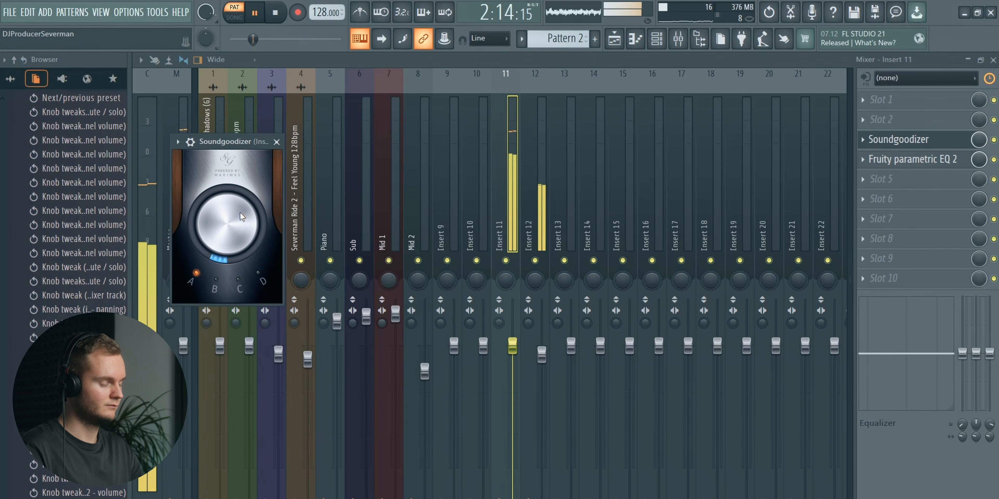
- Compare the lead with Soundgoodizer bypassed and active, and raise Insert 12's volume slightly
left_click(993, 140)
left_click(994, 140)
scroll(925, 163, "down", 1)
left_click_drag(542, 354, 544, 347)
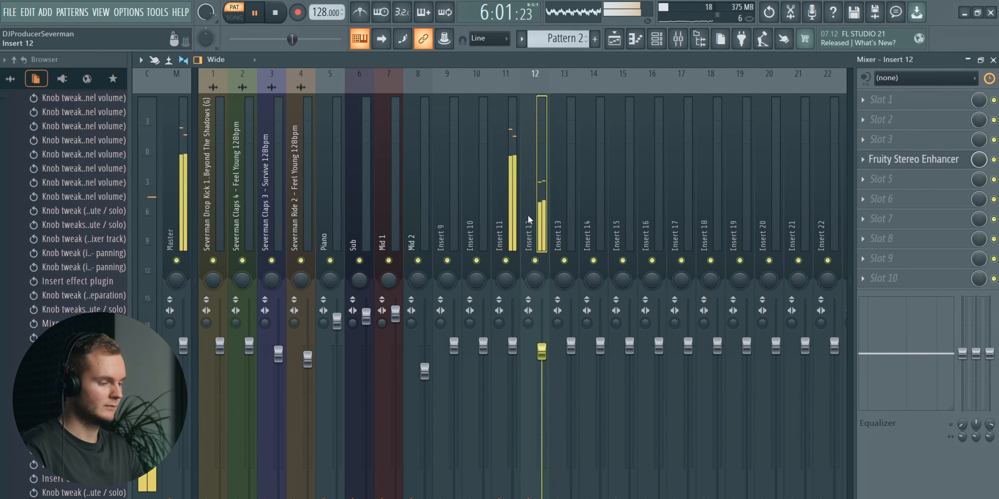
- Add Fruity Stereo Enhancer to Insert 11 between Soundgoodizer and the EQ, fine-tune its stereo separation and rebalance Insert 12's volume
left_click(505, 217)
key("space")
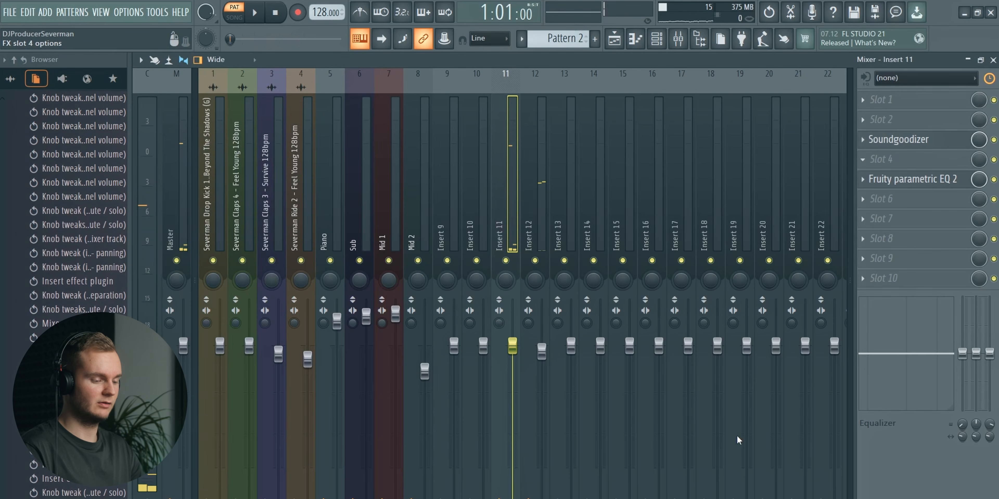
left_click(326, 242)
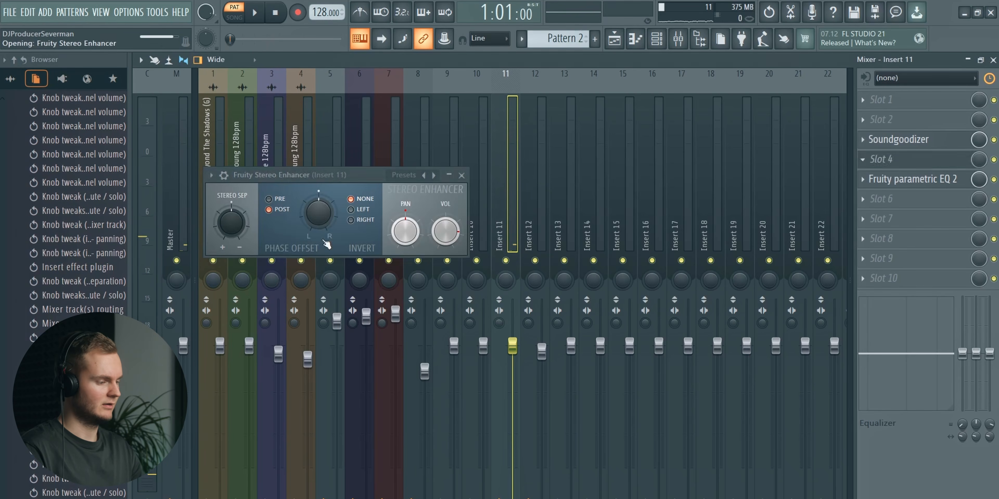
scroll(241, 229, "up", 3)
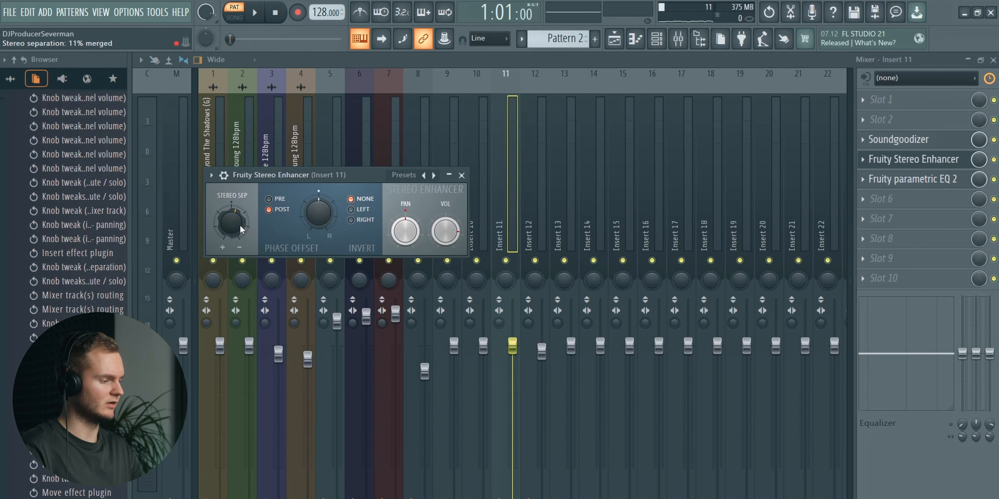
scroll(241, 229, "up", 1)
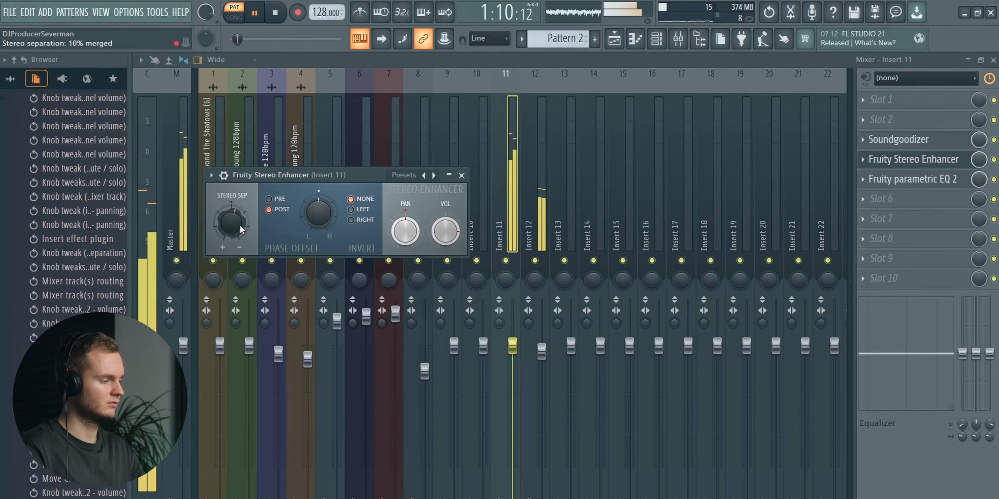
scroll(241, 229, "down", 2)
scroll(241, 229, "up", 2)
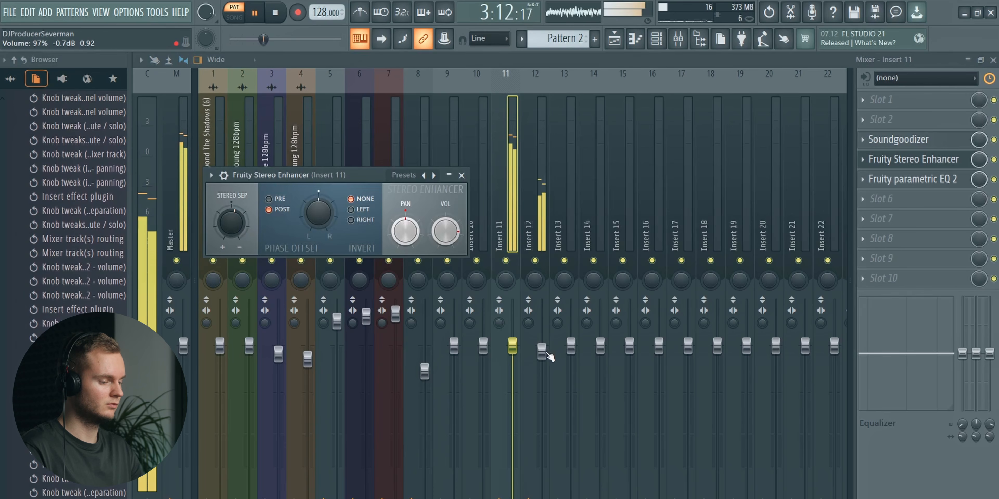
left_click(548, 353)
left_click(518, 229)
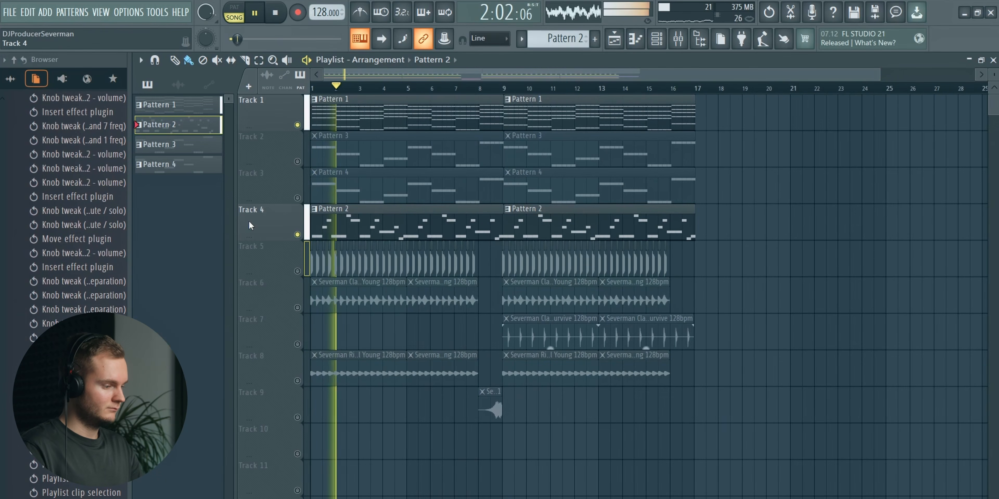
- Arrange two Pattern 2 clips on playlist Track 4 across bars 1 to 17 and unmute Tracks 2 and 3
left_click(297, 197)
left_click(297, 161)
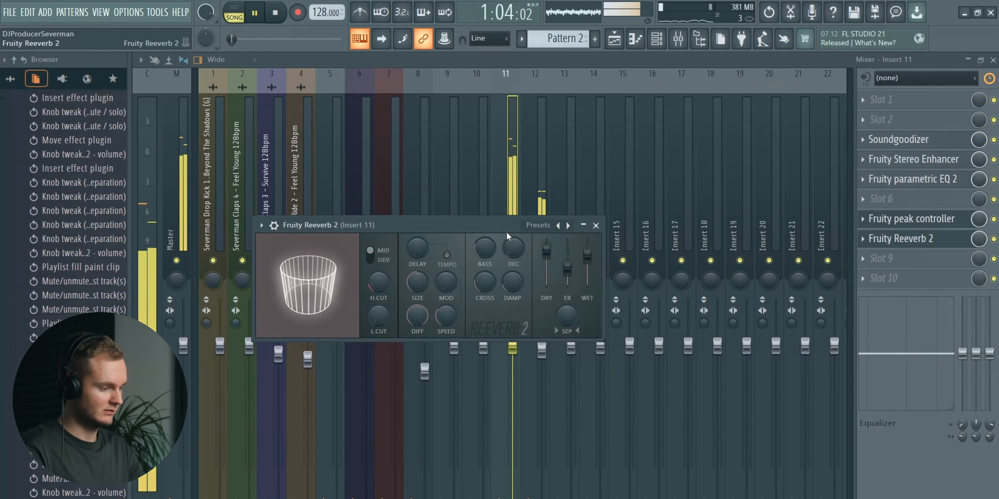
- Add Fruity peak controller and Fruity Reeverb 2 to Insert 11, adjusting the reverb's decay and low cut and setting high damping to 4.0 kHz
left_click_drag(513, 248, 513, 241)
left_click_drag(378, 316, 379, 280)
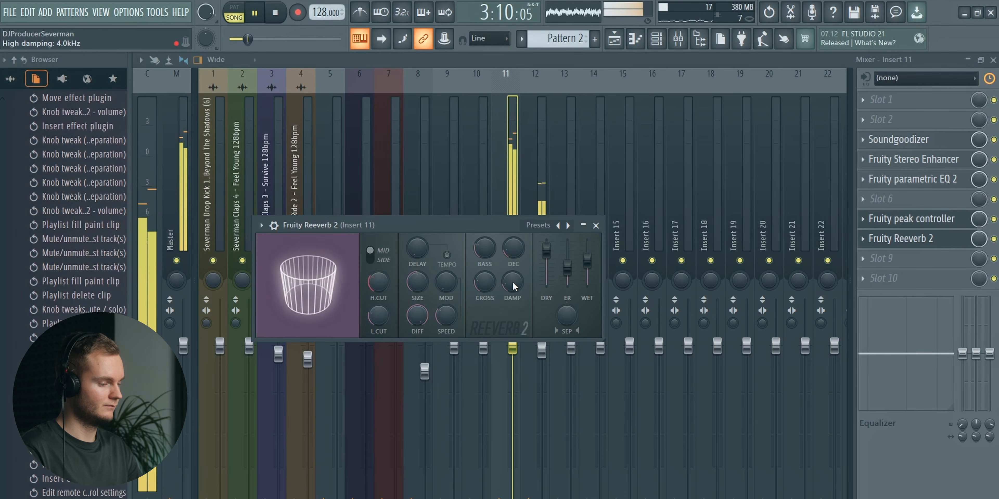
left_click(908, 238)
- Adjust the Insert 11 peak controller's decay speed and base level, set its peak amount to 33% and recheck the reverb
left_click(917, 220)
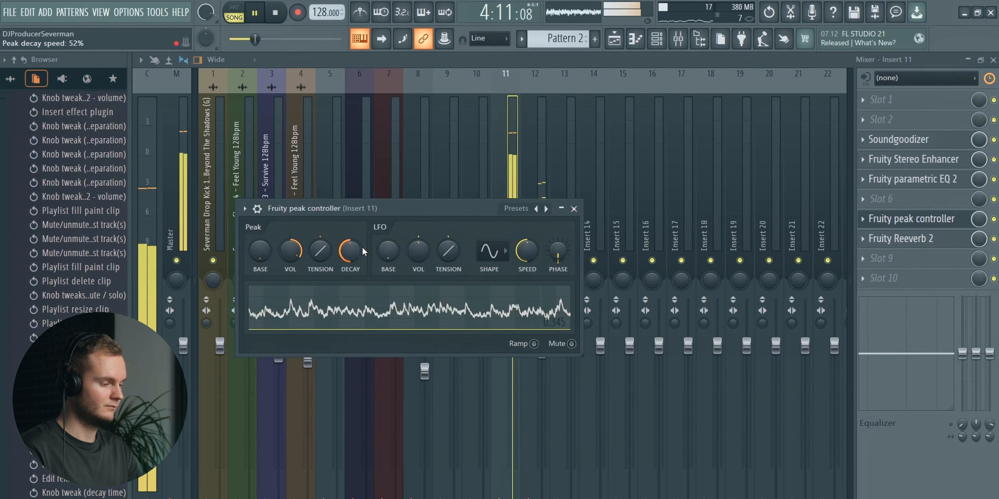
left_click_drag(353, 250, 353, 260)
left_click_drag(264, 252, 291, 259)
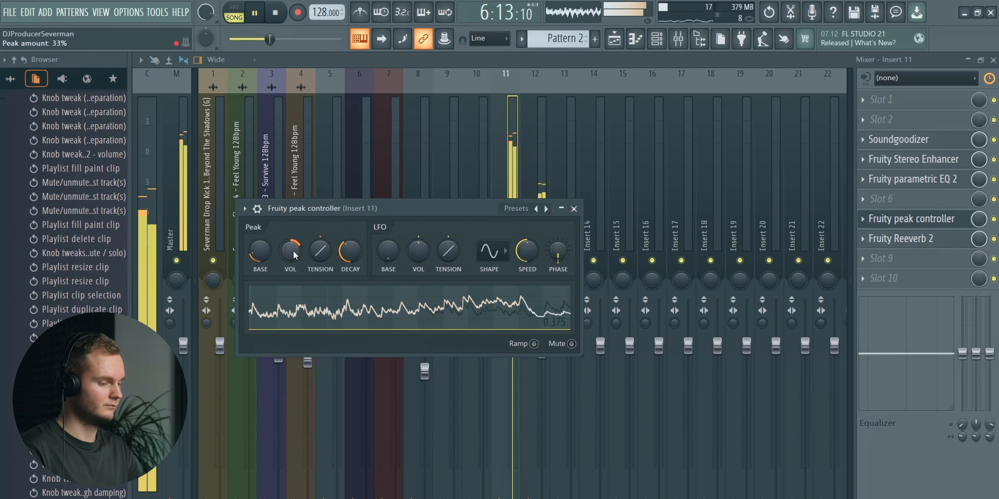
left_click(927, 239)
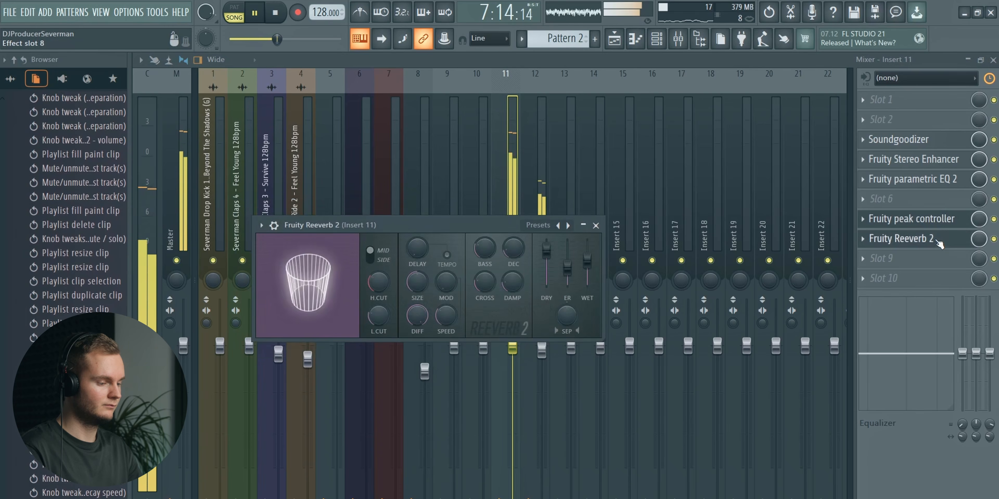
left_click(927, 238)
left_click(924, 220)
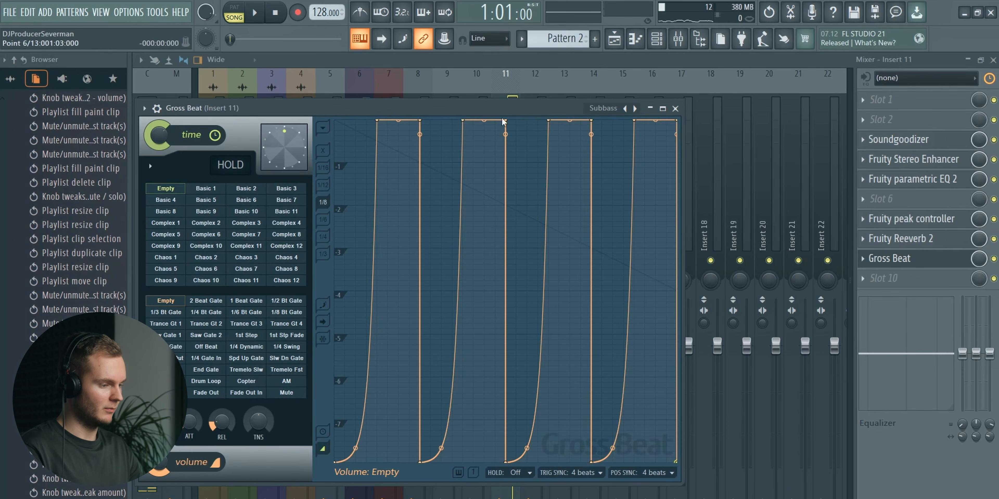
- Add Gross Beat to Insert 11 with the Subbass preset, reshape its volume curve for a faster rise and adjust the volume mix
left_click_drag(501, 111, 620, 115)
key("space")
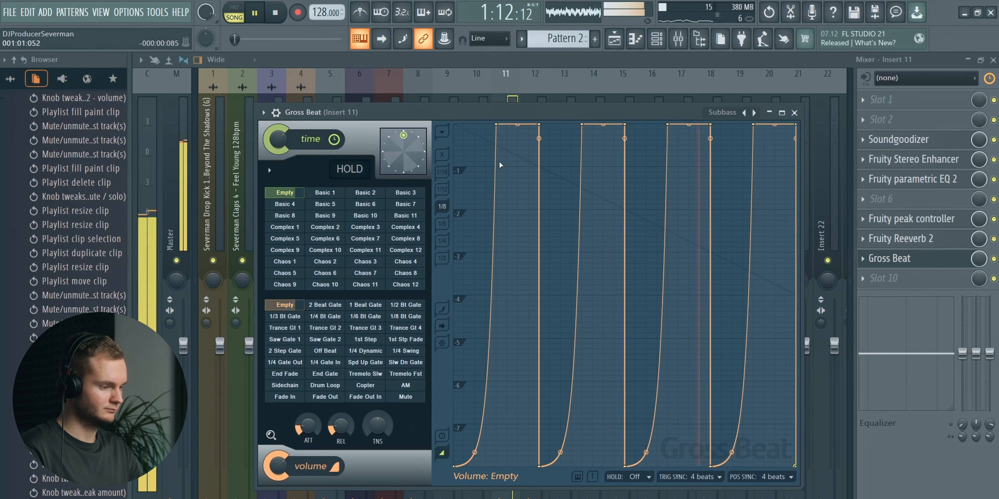
key("space")
left_click_drag(496, 124, 489, 123)
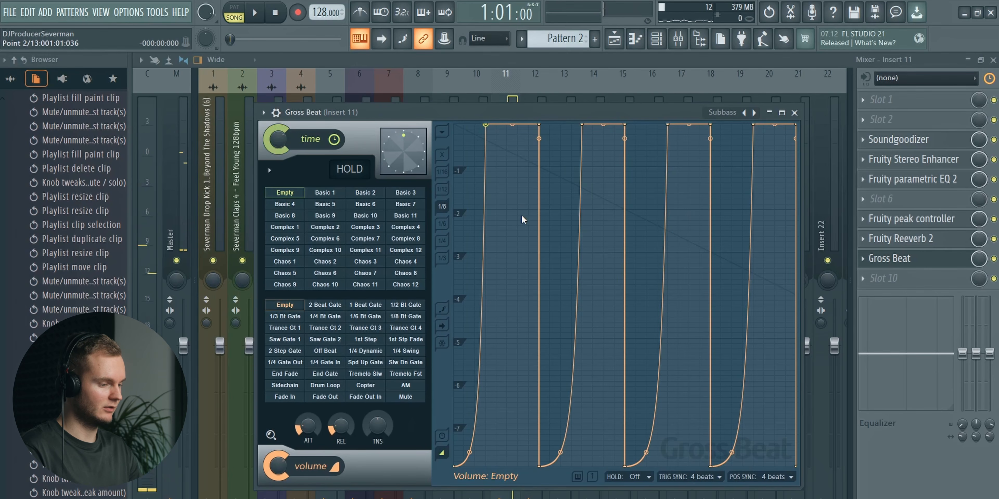
key("space")
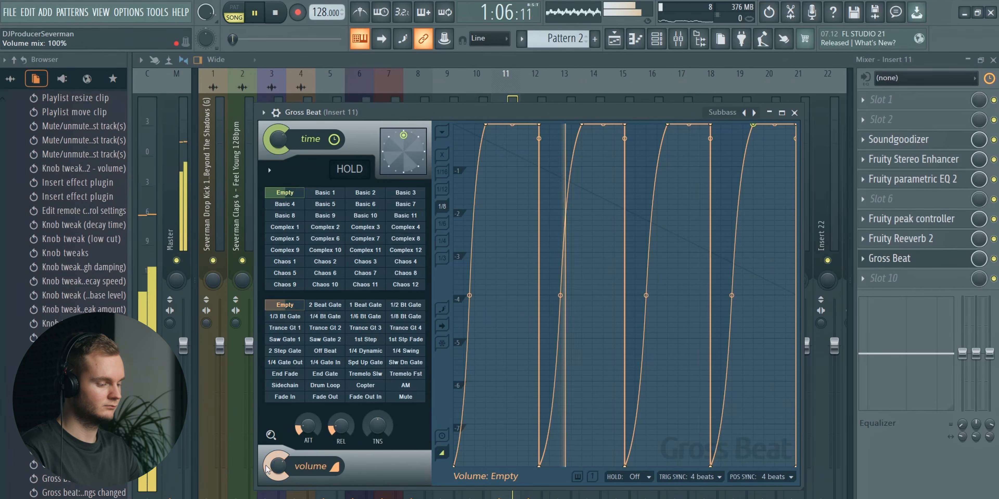
left_click_drag(278, 466, 281, 471)
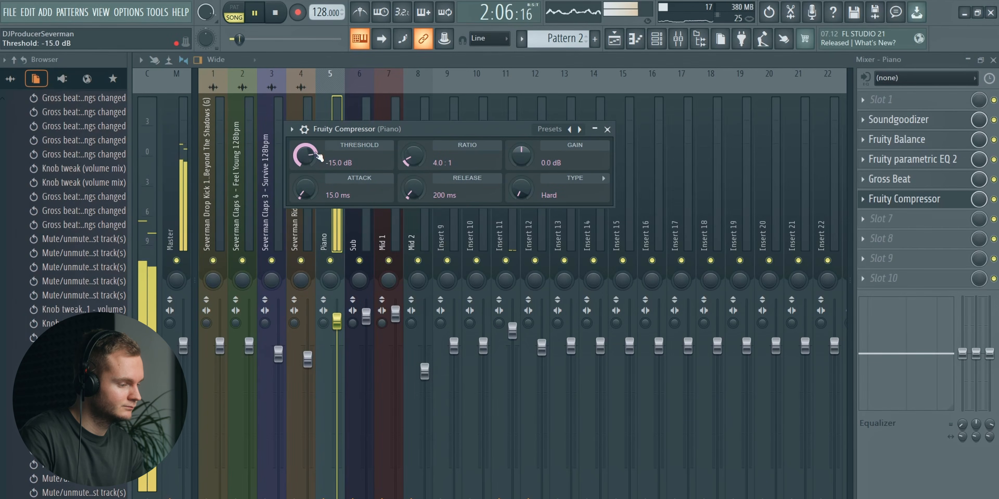
- Add Fruity Compressor to the Piano mixer track with a -15.0 dB threshold and 2.0 dB gain
left_click_drag(526, 172, 528, 166)
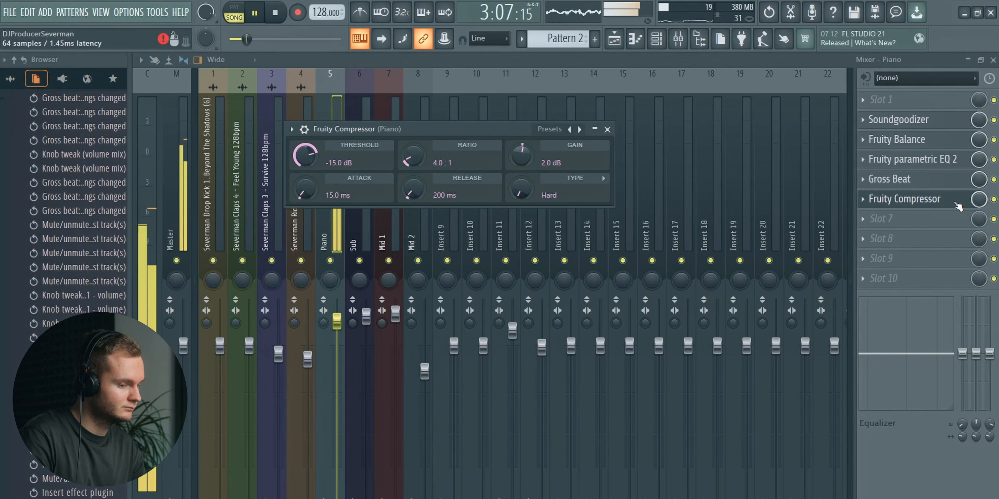
- Move the Piano track's Fruity Compressor above Gross Beat and set threshold to -17.5 dB, attack 22.5 ms, release 100 ms and gain 3.0 dB
left_click_drag(957, 203, 935, 182)
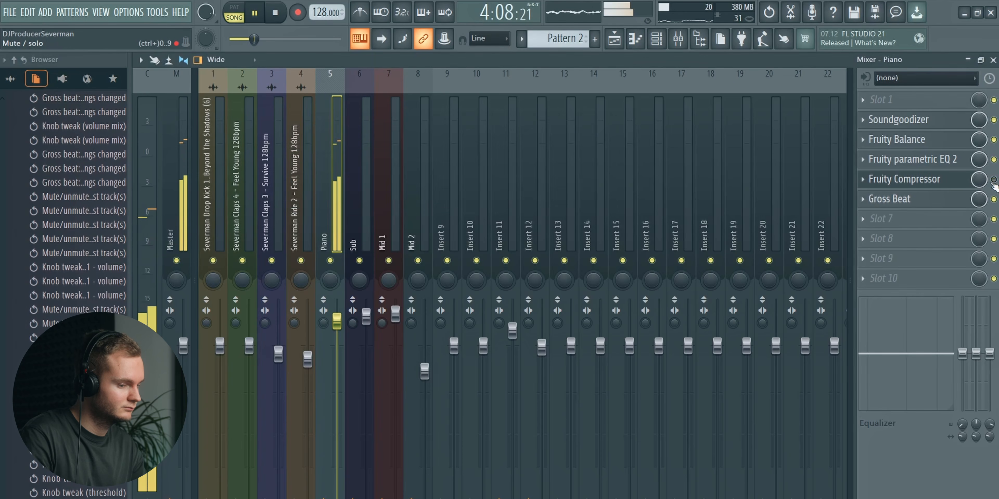
left_click(946, 181)
scroll(305, 157, "down", 2)
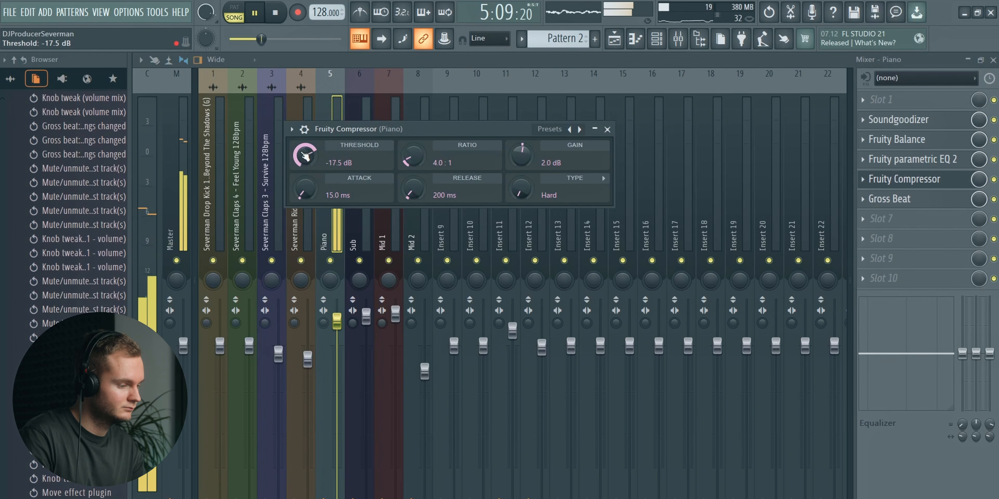
scroll(403, 193, "down", 2)
scroll(315, 193, "up", 2)
scroll(510, 160, "up", 2)
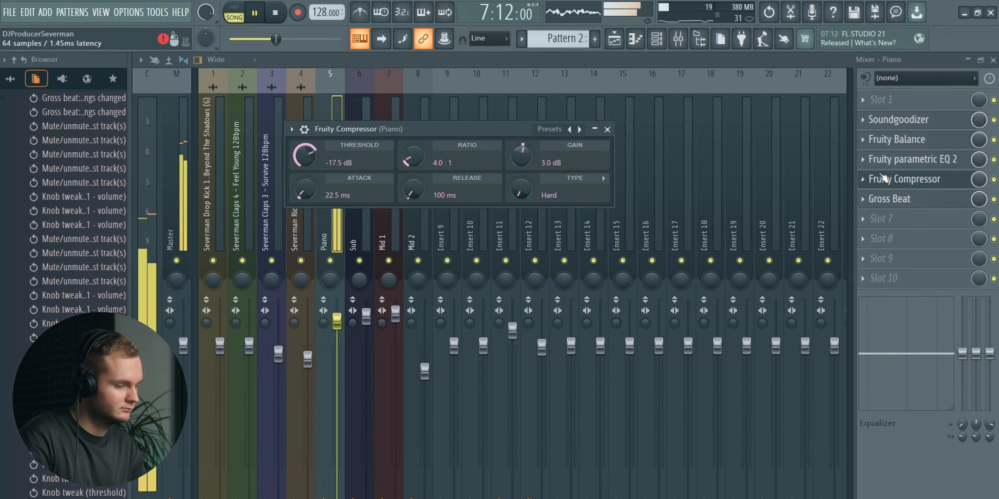
left_click(951, 179)
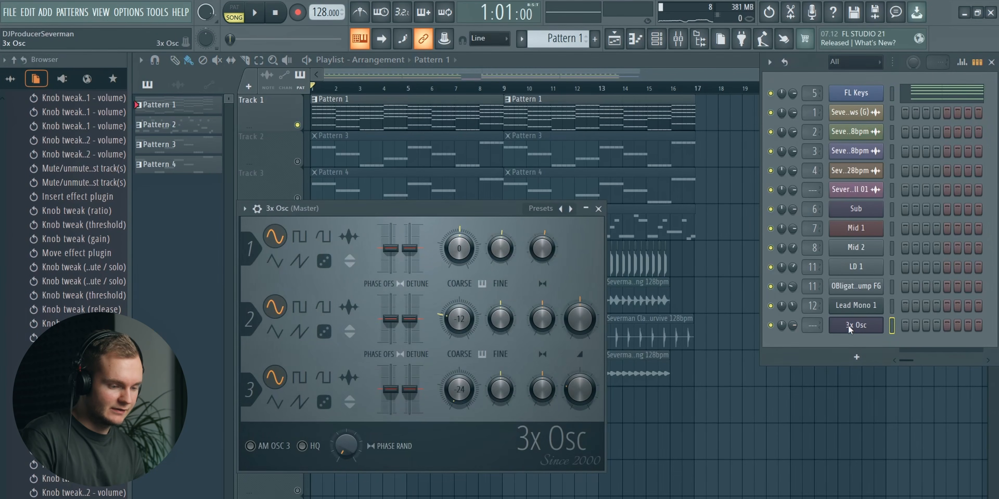
- Give 3x Osc oscillator 1 a saw shape, stereo detune and -12 semitones coarse pitch, lower oscillator 3's level and adjust the channel volume
left_click(299, 261)
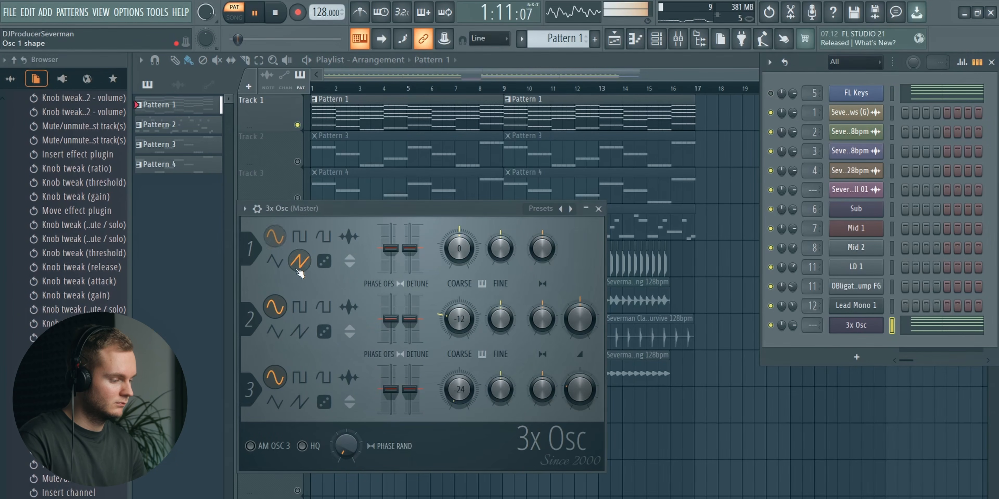
left_click_drag(576, 381, 576, 411)
left_click_drag(410, 249, 458, 268)
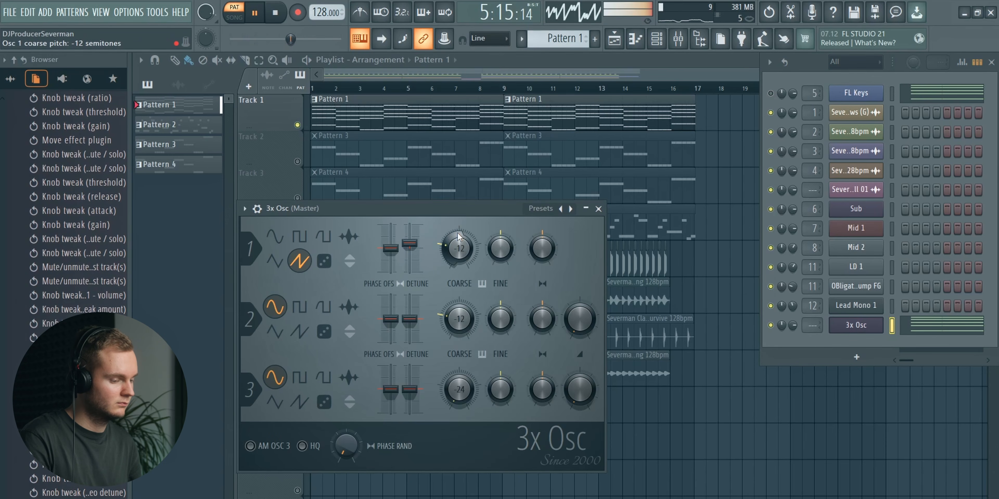
left_click_drag(793, 325, 792, 329)
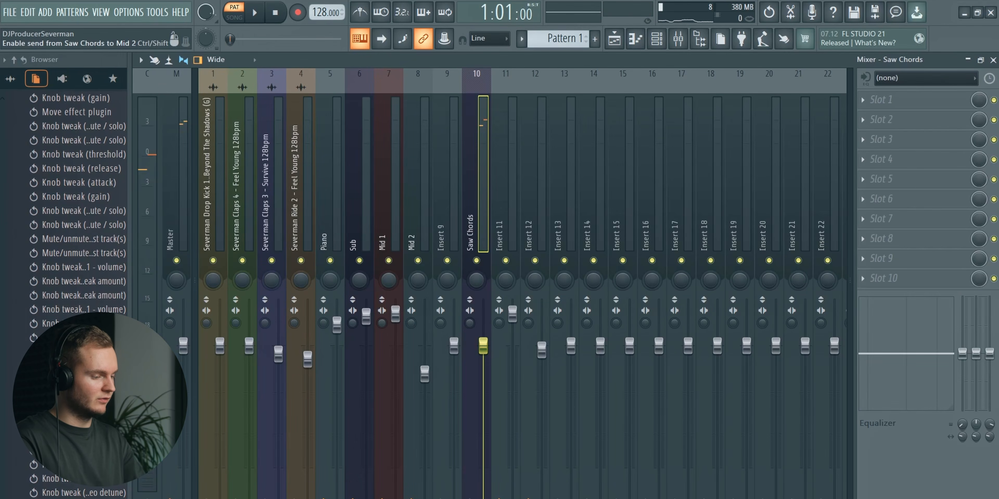
- Move the Saw Chords mixer track to position 9, directly after Mid 2
left_click(417, 498)
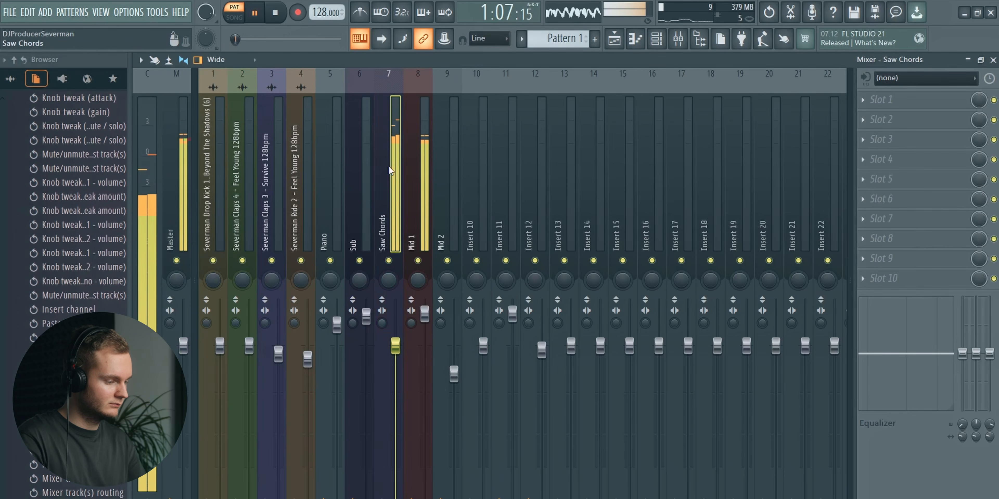
left_click_drag(390, 171, 448, 171)
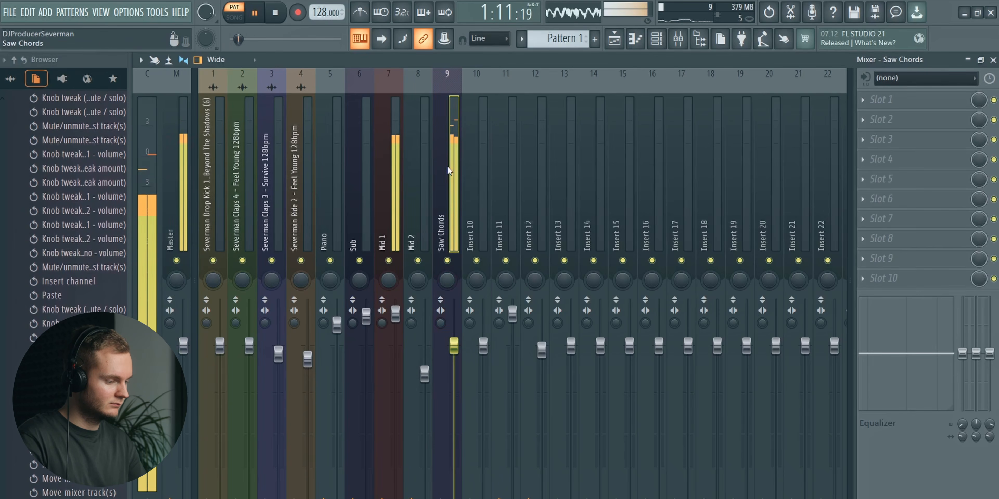
left_click(623, 47)
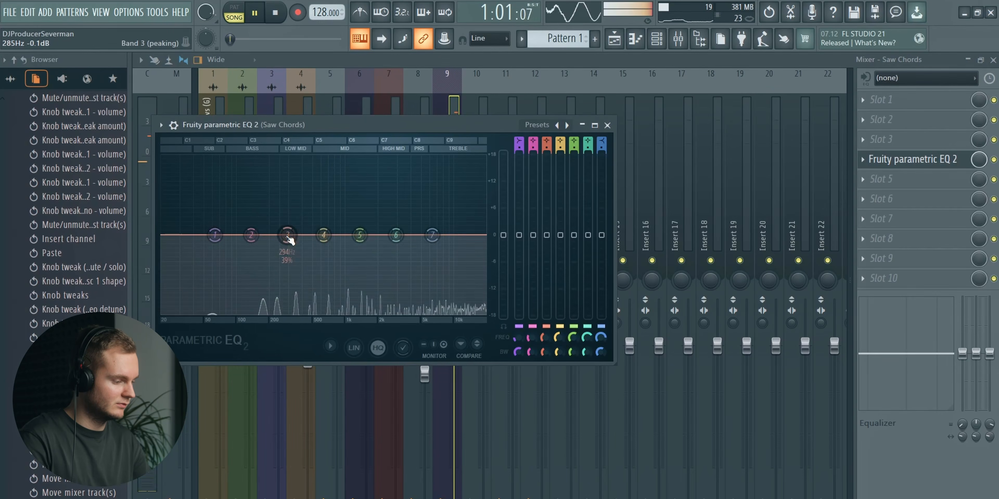
- Dip the Saw Chords EQ at band 3 around 300 Hz, reduce its upper bands and lower the track's volume fader
mouse_move(288, 240)
left_mouse_down()
mouse_move(286, 256)
mouse_move(292, 246)
left_mouse_up()
left_click_drag(441, 250, 396, 245)
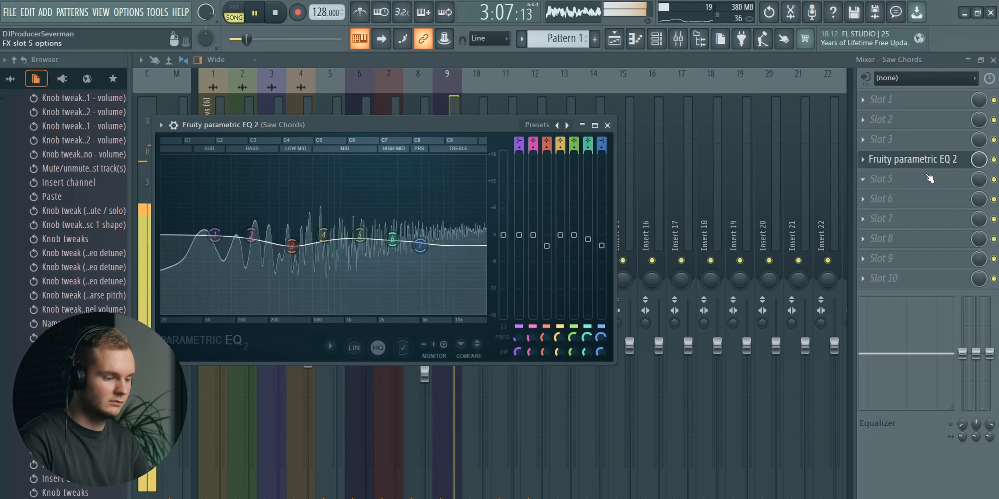
left_click(928, 162)
left_click_drag(453, 346, 454, 401)
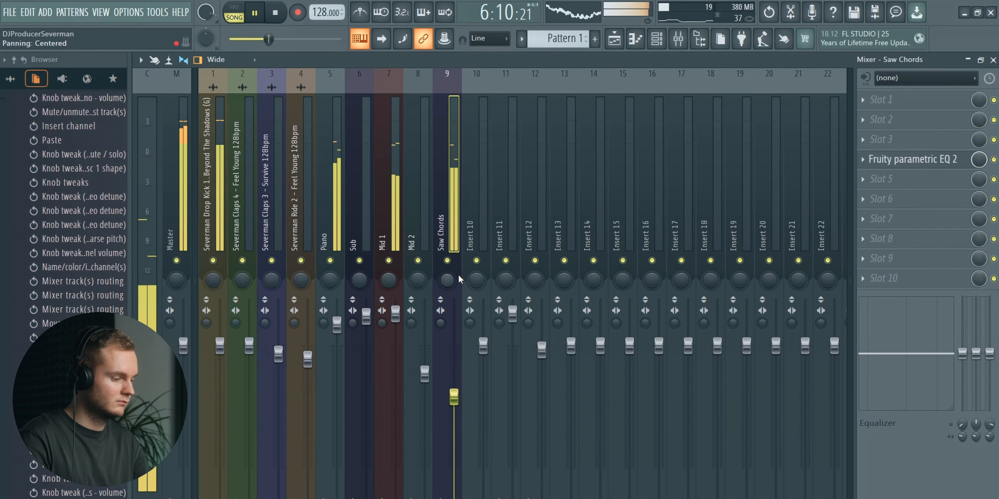
key("F5")
key("space")
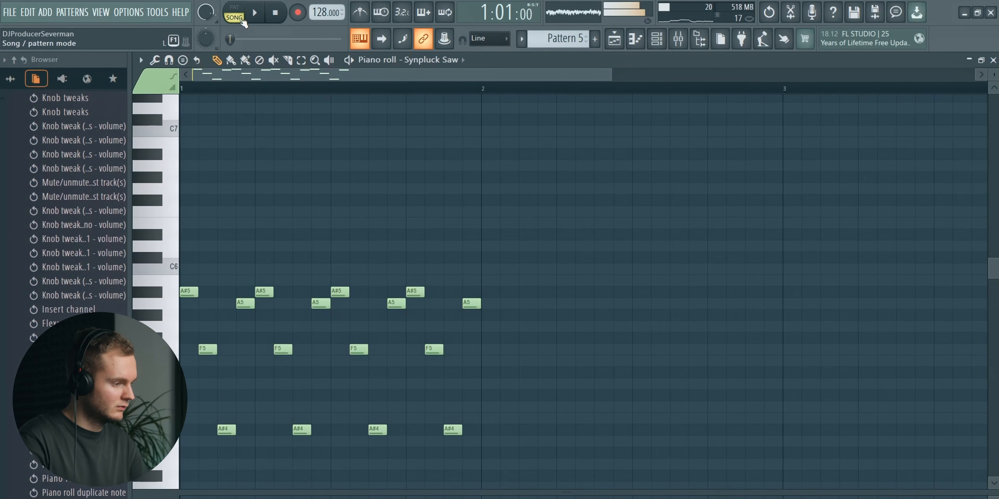
- Duplicate the one-bar Synpluck Saw arpeggio in Pattern 5 and edit the copied notes to vary the melody
left_click(244, 22)
key("space")
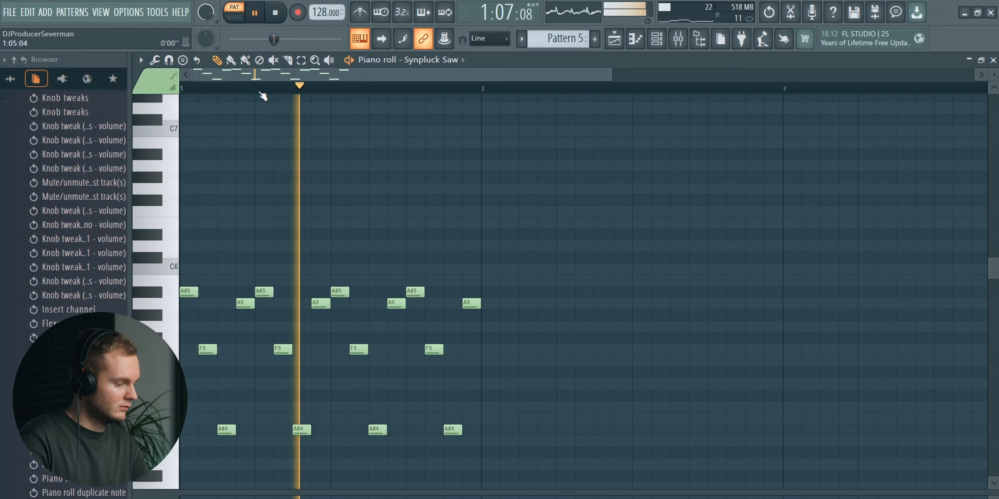
scroll(271, 93, "down", 3)
key("space")
key("ctrl+a")
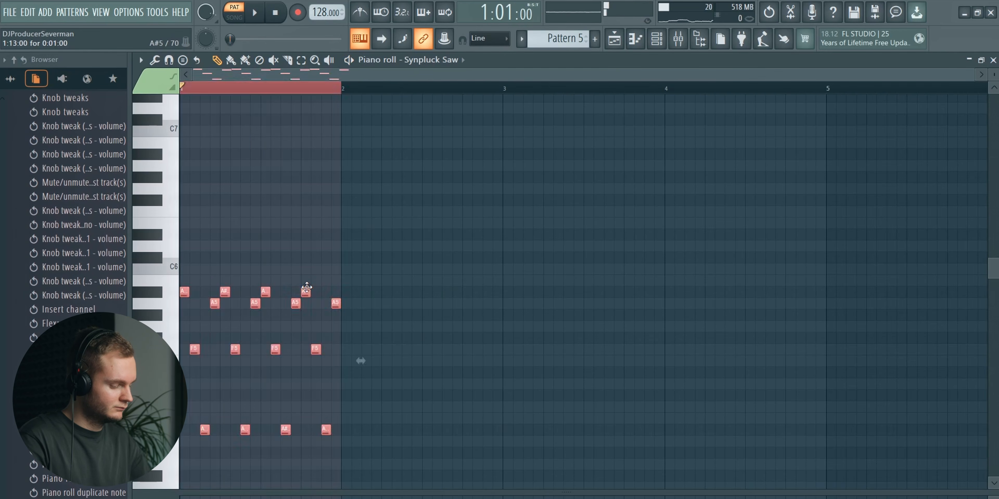
key("ctrl+b")
left_click(493, 277)
left_click_drag(496, 282, 496, 270)
right_click(498, 304)
left_click_drag(830, 257, 816, 242)
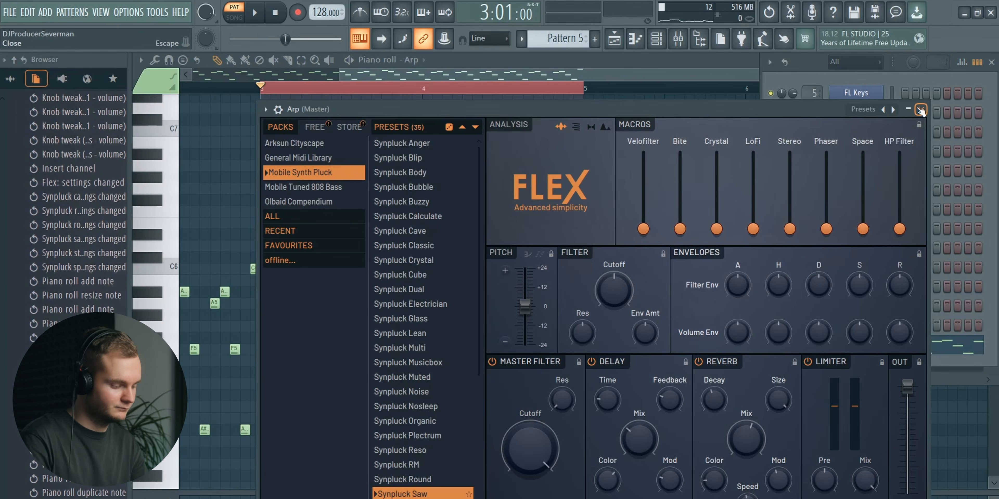
left_click(920, 109)
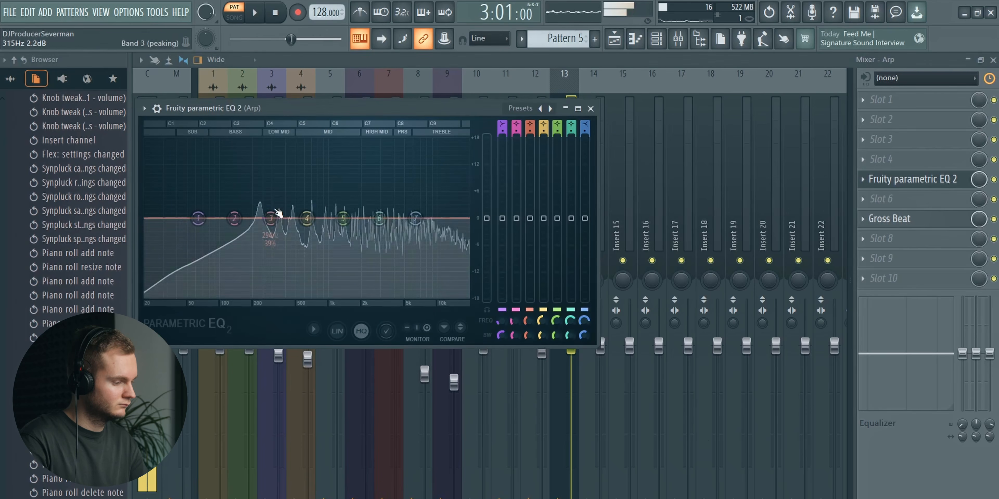
- Equalize the Arp track with a low cut on band 1, slight dips on bands 3 and 4, and a boost on band 7
left_click_drag(267, 219, 263, 230)
left_click_drag(198, 219, 234, 298)
left_click_drag(416, 217, 345, 215)
key("ctrl+z")
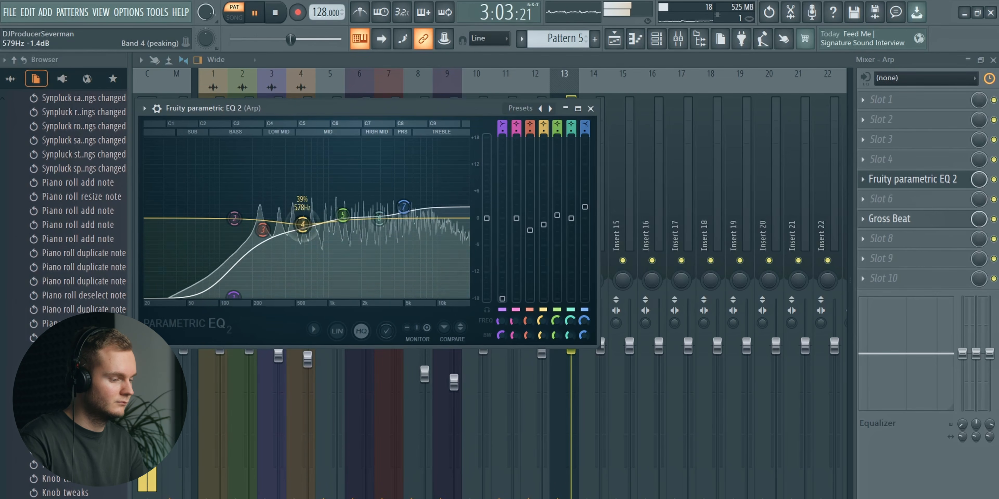
left_click(894, 180)
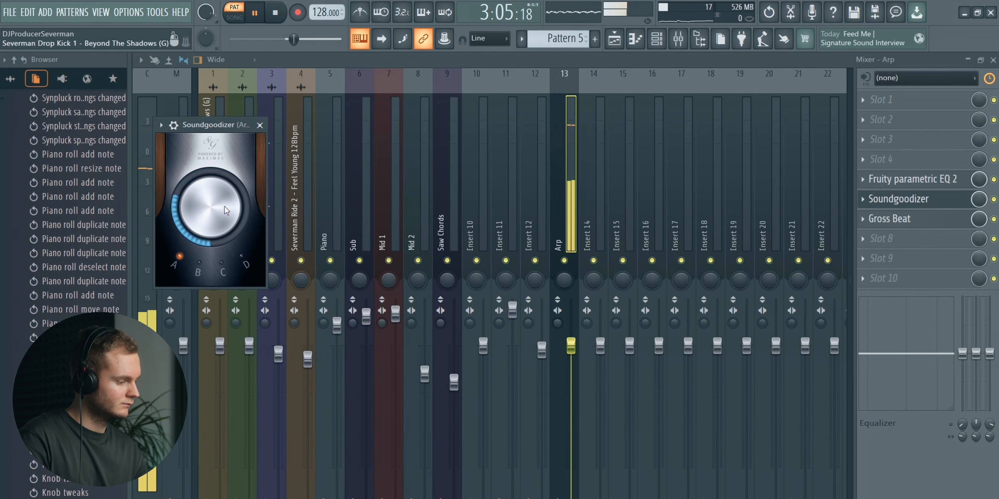
- Keep Soundgoodizer on the Arp track with mode A and lower the Arp mixer volume
left_click(927, 200)
left_click_drag(571, 346, 571, 372)
left_click(619, 43)
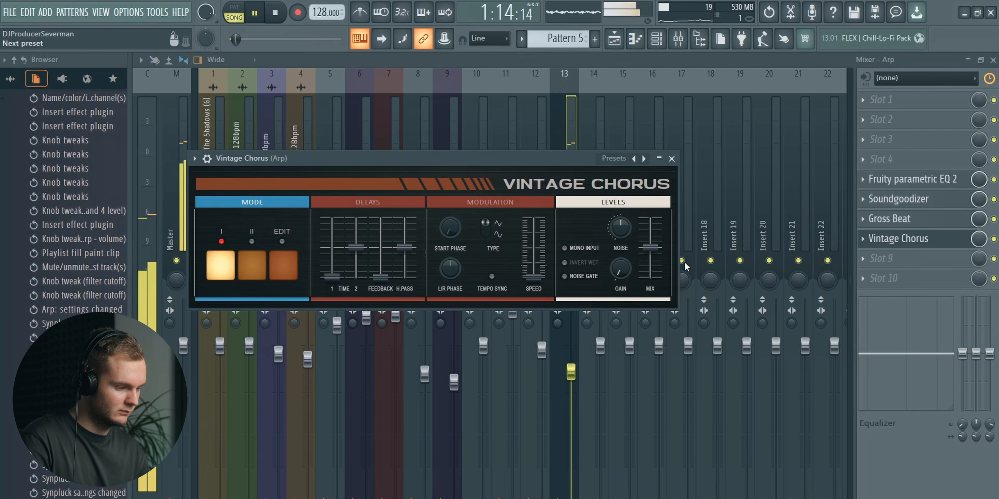
- Switch Vintage Chorus on the Arp track to its next preset and turn down its noise level
left_click(644, 158)
left_click_drag(622, 233, 623, 264)
left_click(892, 240)
left_click(659, 37)
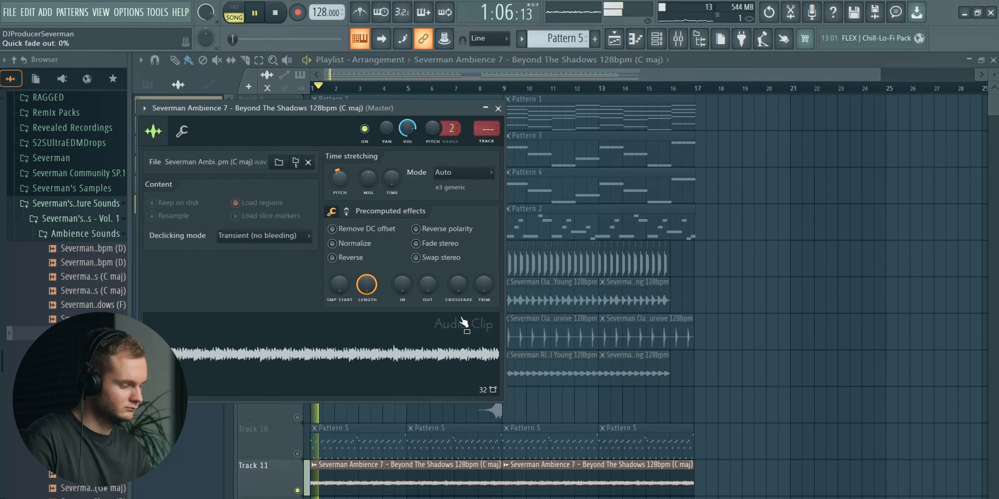
- Unmute Tracks 5, 6 and 10 to play the ambience clip together with the kick, claps and arp
key("Escape")
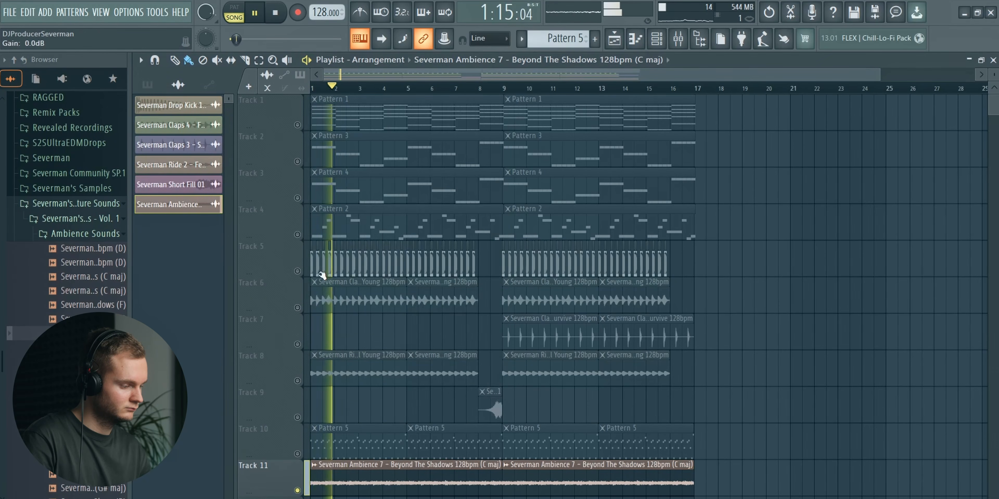
left_click(298, 271)
left_click(297, 307)
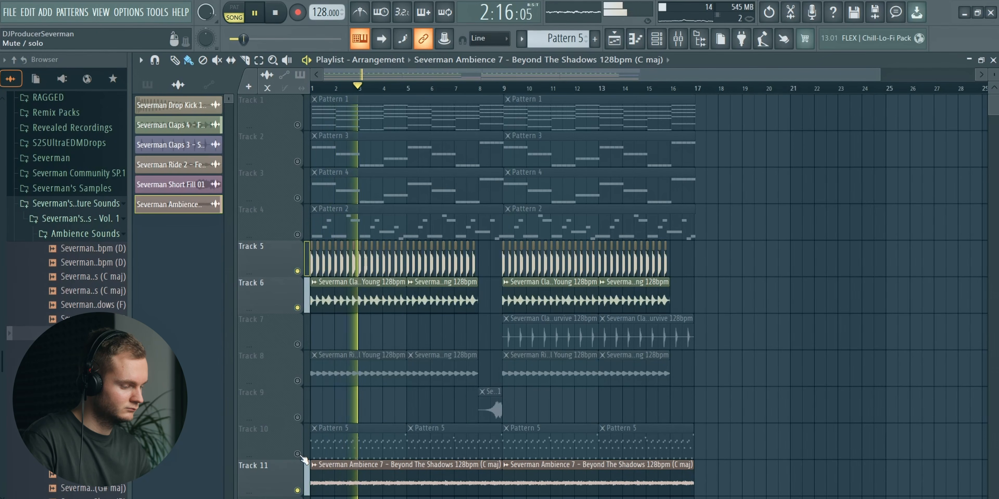
left_click(297, 454)
key("space")
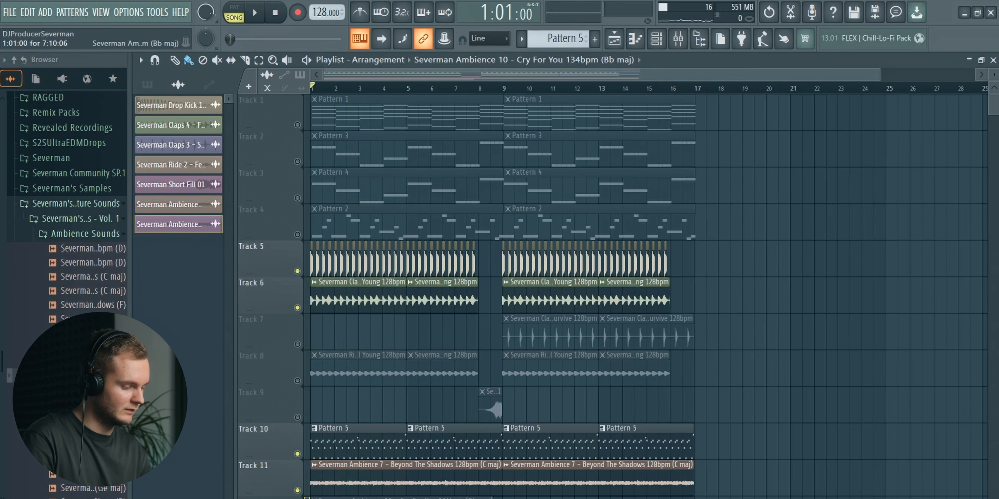
- Adjust the time stretch of the Ambience 10 - Cry For You clip and play the arrangement
double_click(334, 498)
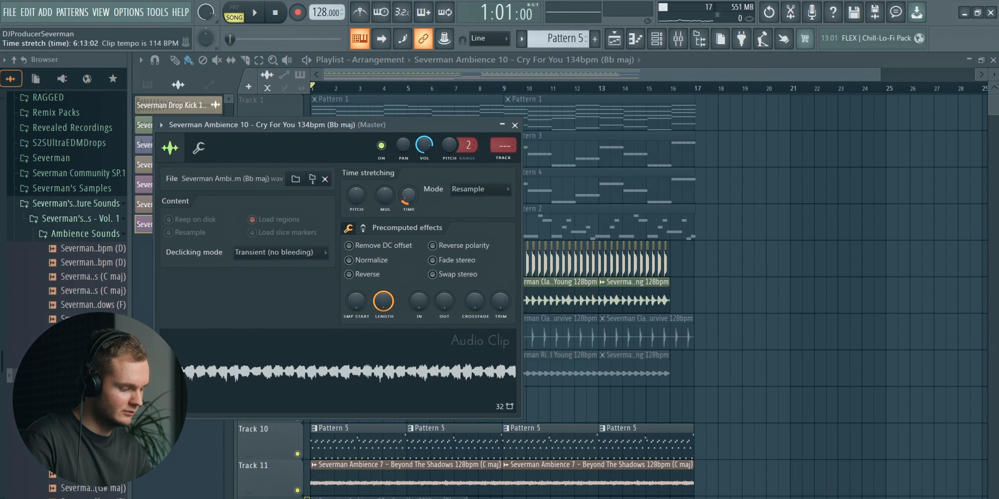
key("Escape")
key("space")
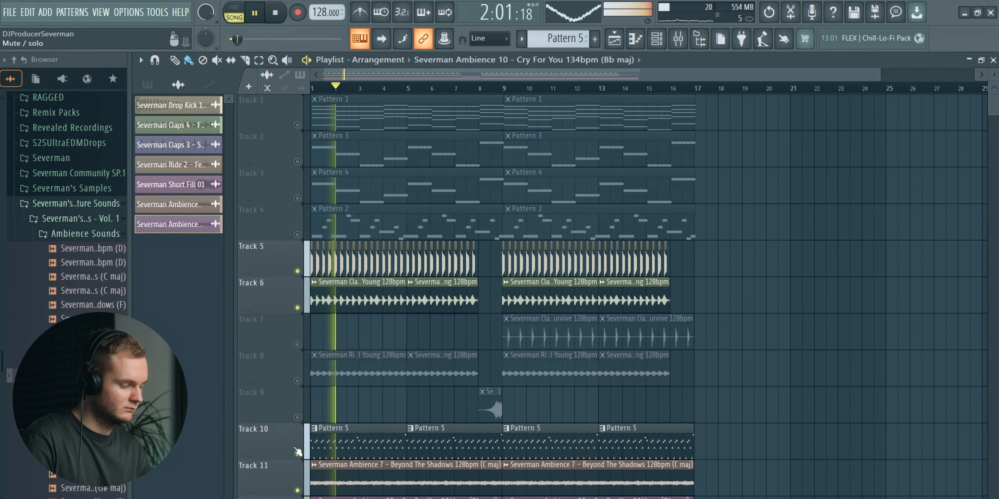
- Toggle Track 10 to compare the mix with and without the arp, and enable all playlist tracks for playback
left_click(298, 455)
left_click(297, 454)
right_click(297, 454)
key("space")
right_click(297, 454)
key("space")
key("space")
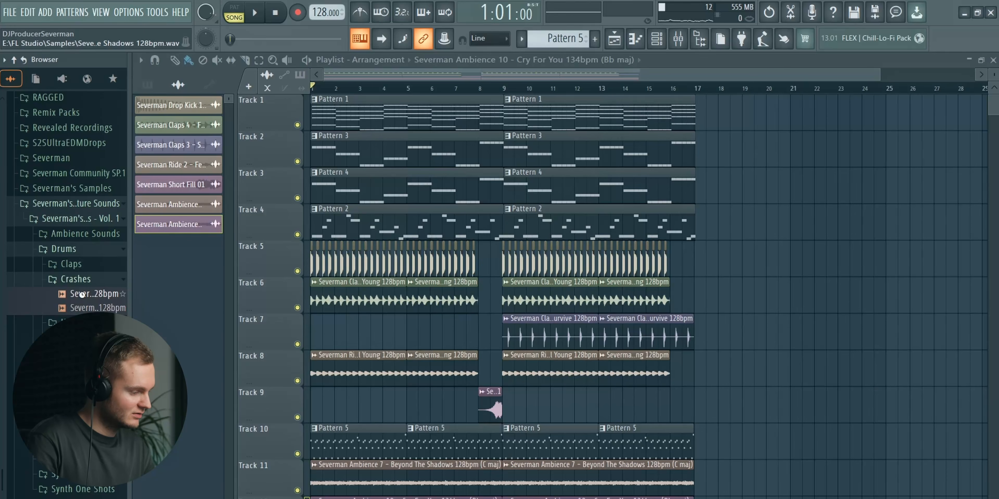
- Preview a crash sample and unmute Tracks 13, 14 and 15 to play the crashes and exhaust alongside the downlifter
left_click(95, 308)
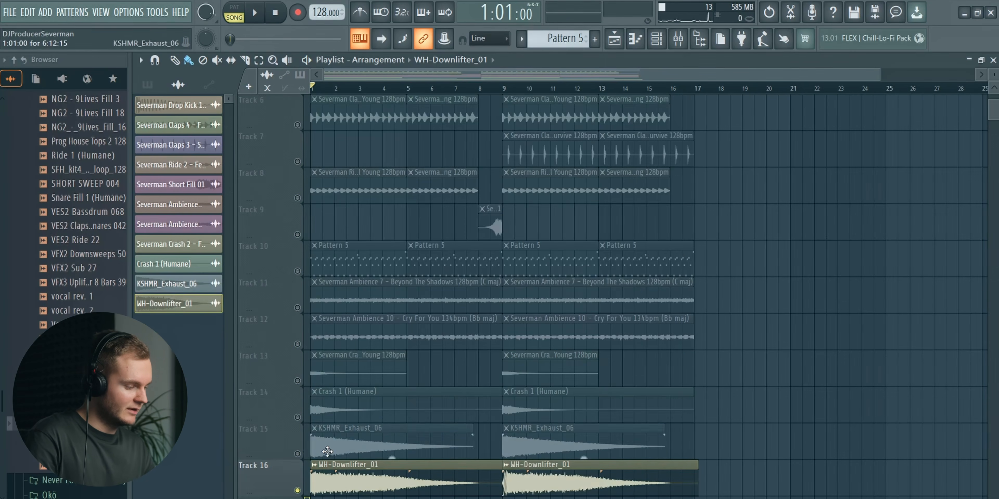
left_click(297, 454)
left_click(297, 417)
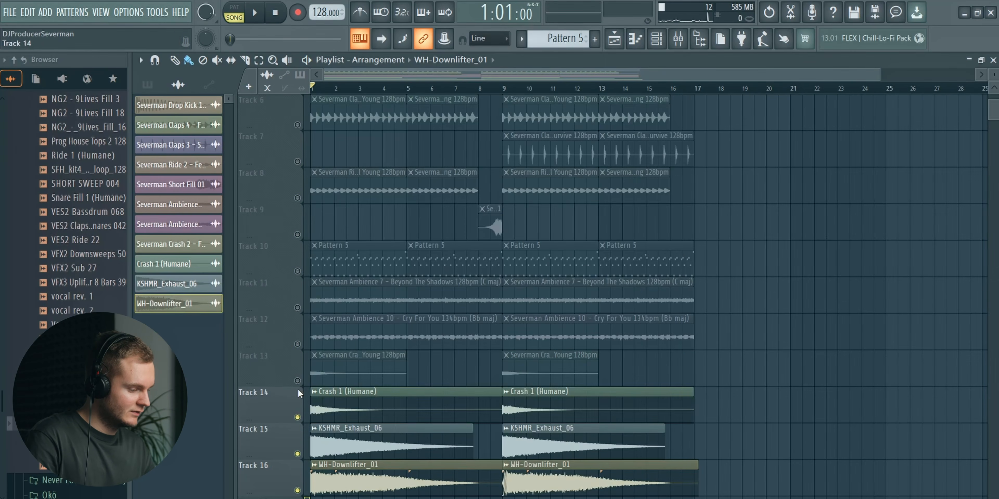
left_click(297, 380)
key("space")
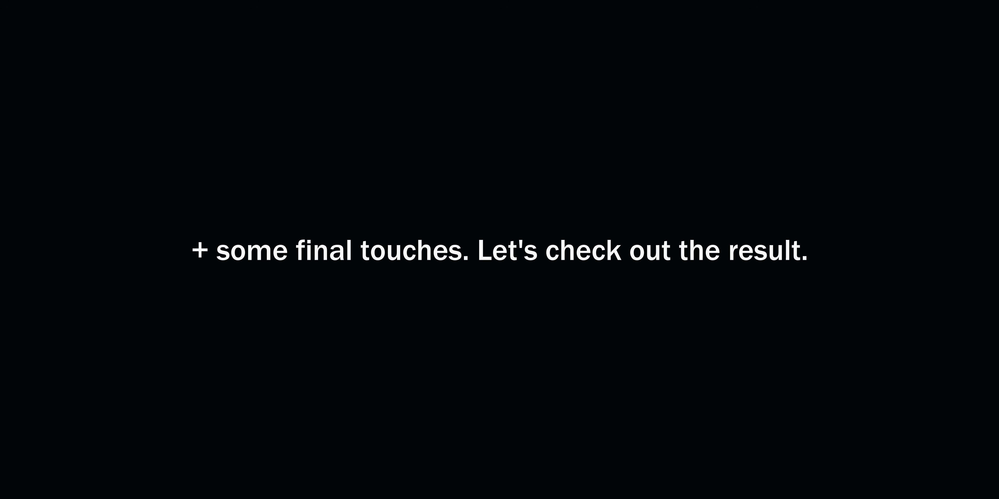
- Audition Mid 1 and Mid 2 in isolation, restore all mixer tracks and raise Mid 1's volume slightly
right_click(418, 261)
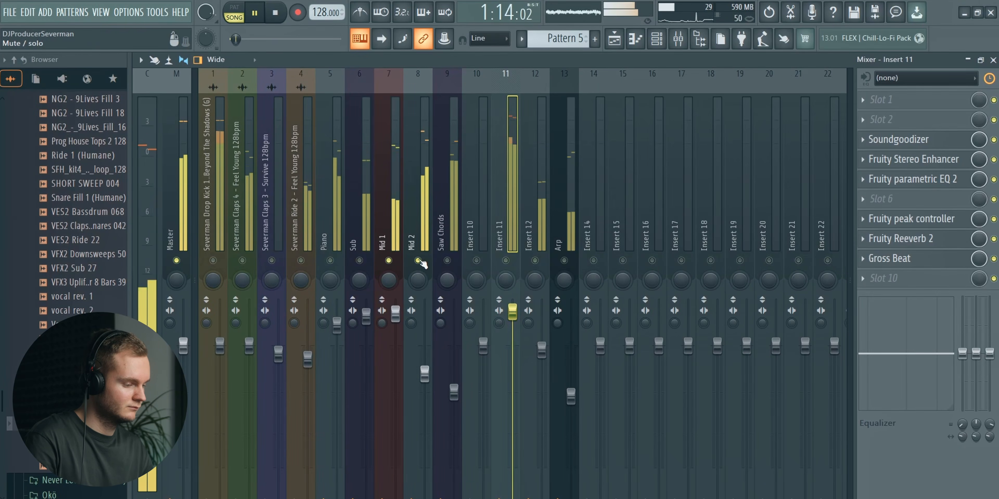
right_click(390, 261)
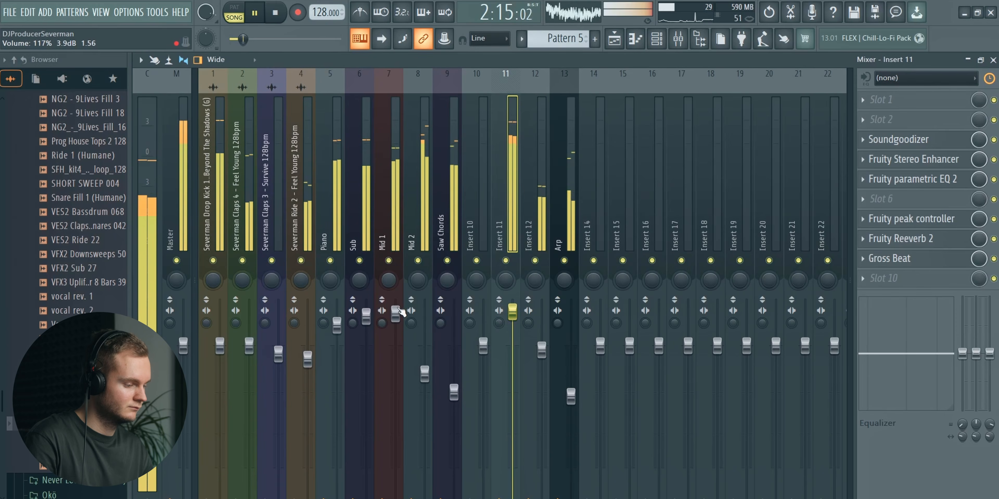
left_click_drag(400, 311, 400, 307)
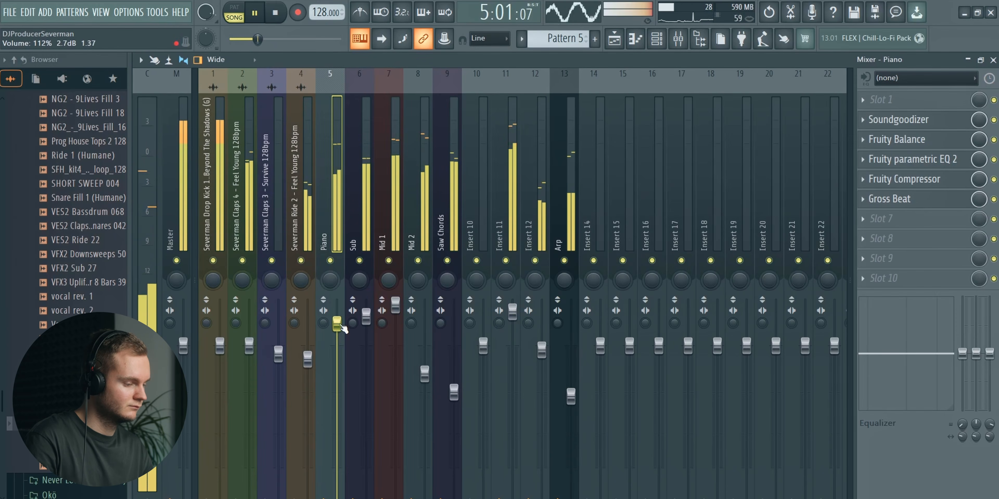
- Check the KSHMR_Exhaust_06 clip's settings and set the WH-Downlifter_01 channel volume to 35%
left_click(614, 39)
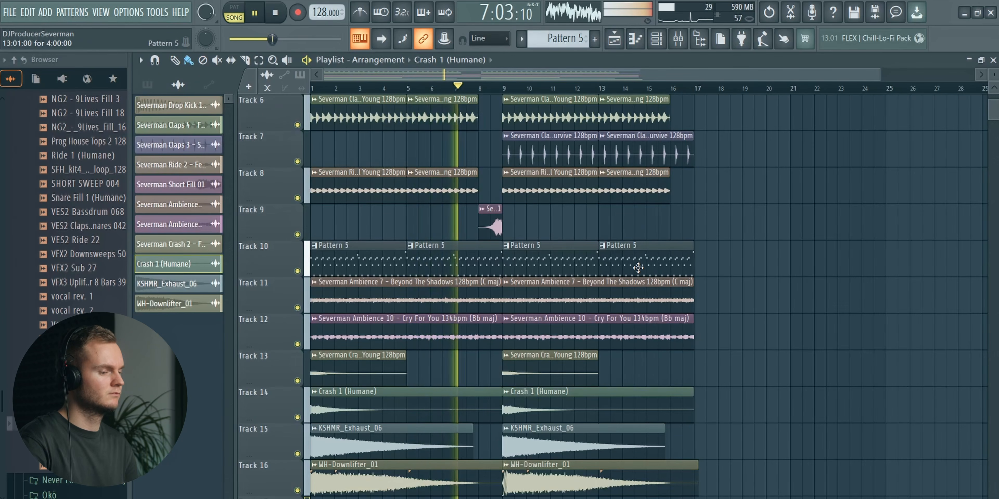
left_click(677, 39)
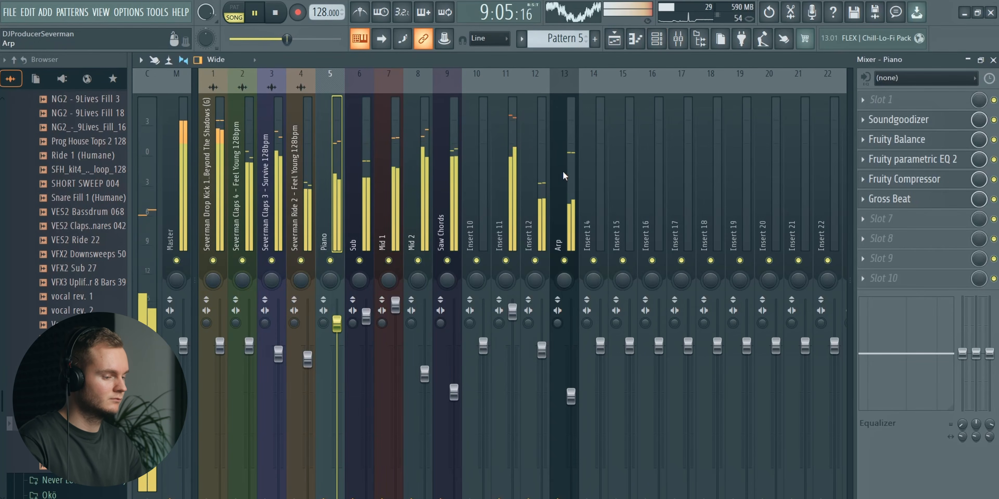
left_click(617, 40)
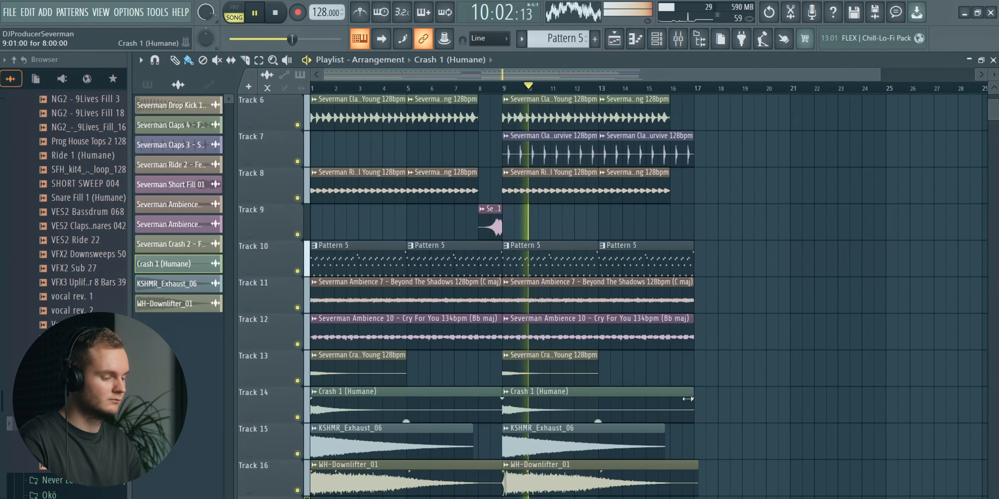
double_click(612, 442)
double_click(567, 488)
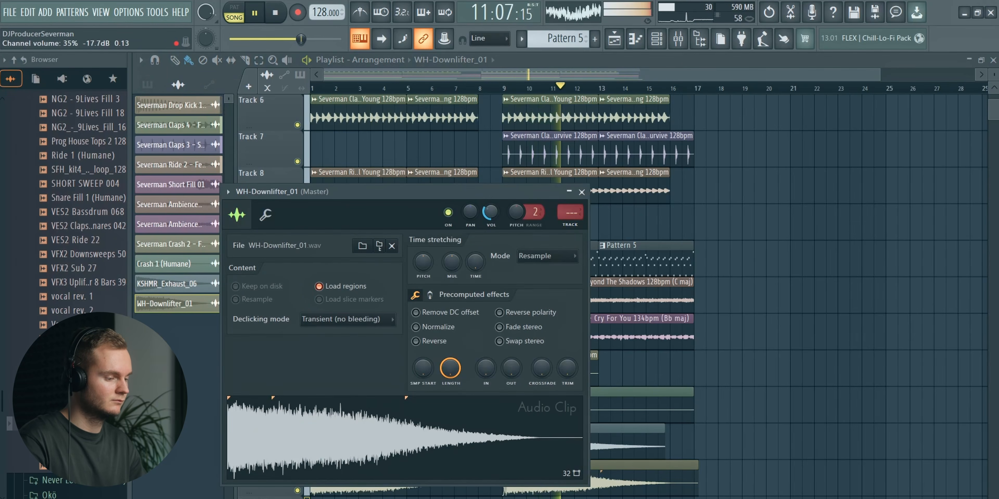
- Raise Insert 11's mixer volume slightly, play the arrangement to its end and stop playback
left_click(677, 39)
left_click(511, 236)
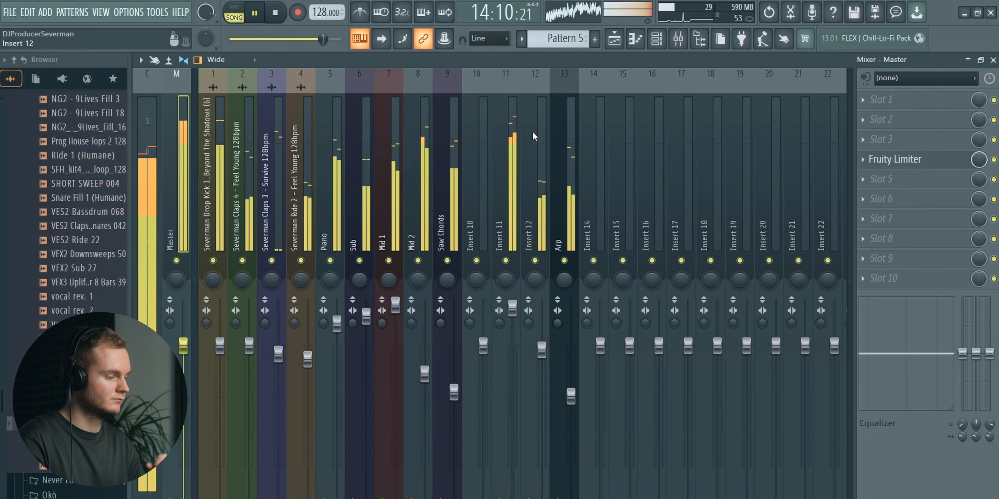
left_click(614, 39)
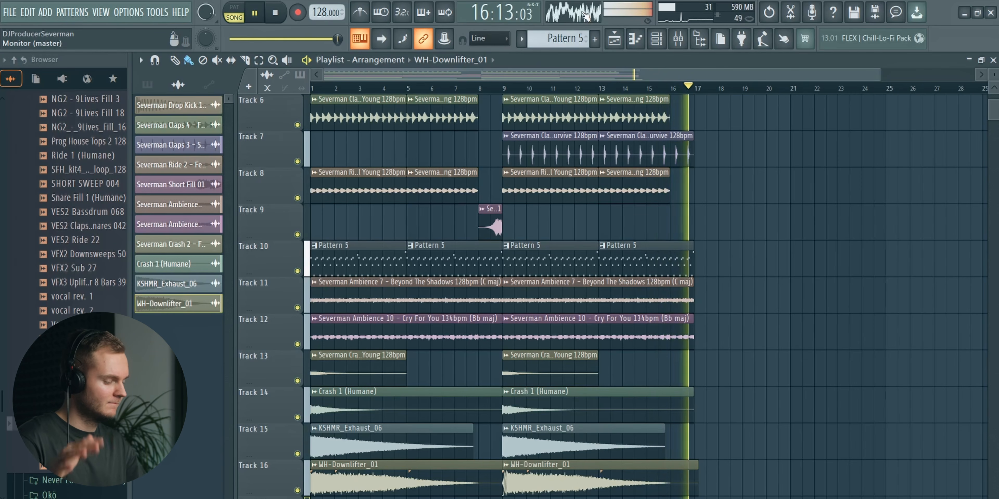
key("space")
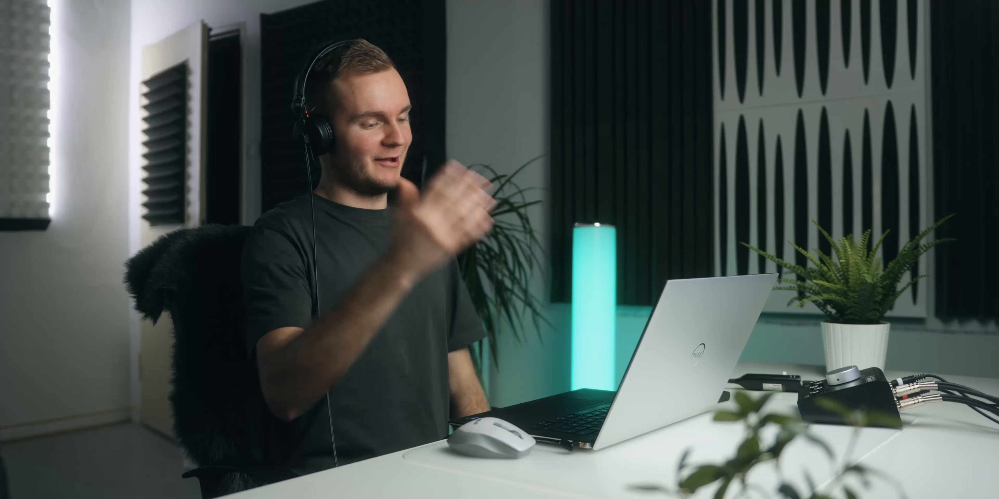